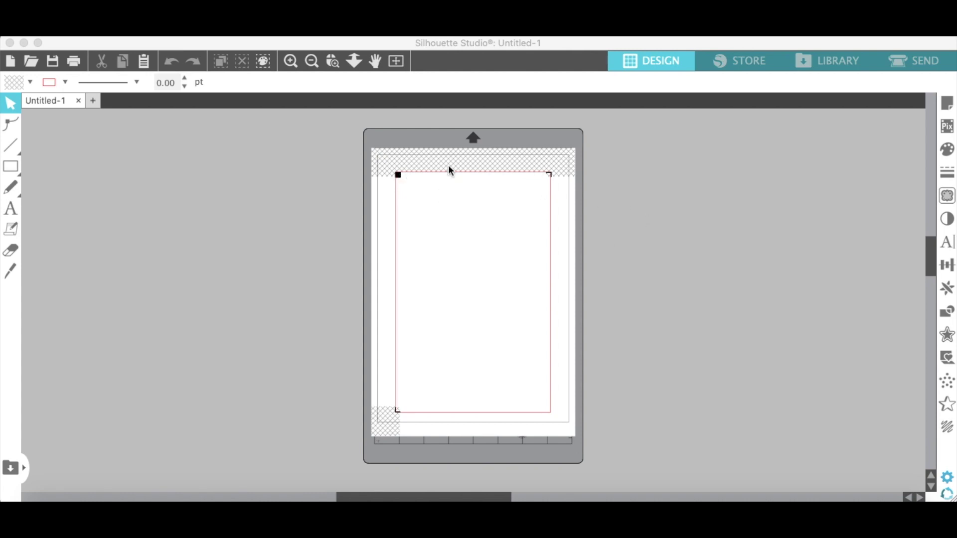
# Hide the print border and turn the registration marks off in the page setup, then close those settings.
pyautogui.click(950, 105)
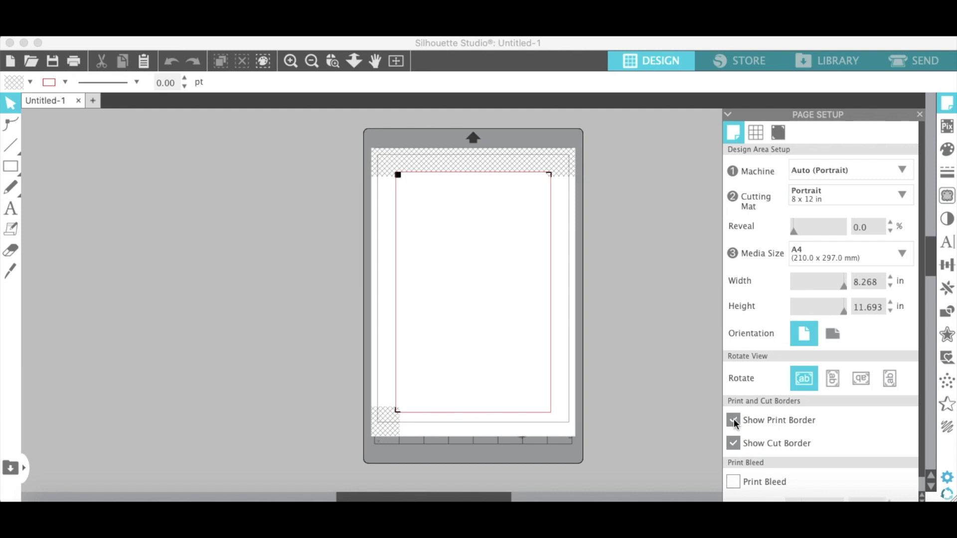
pyautogui.click(948, 104)
pyautogui.click(733, 420)
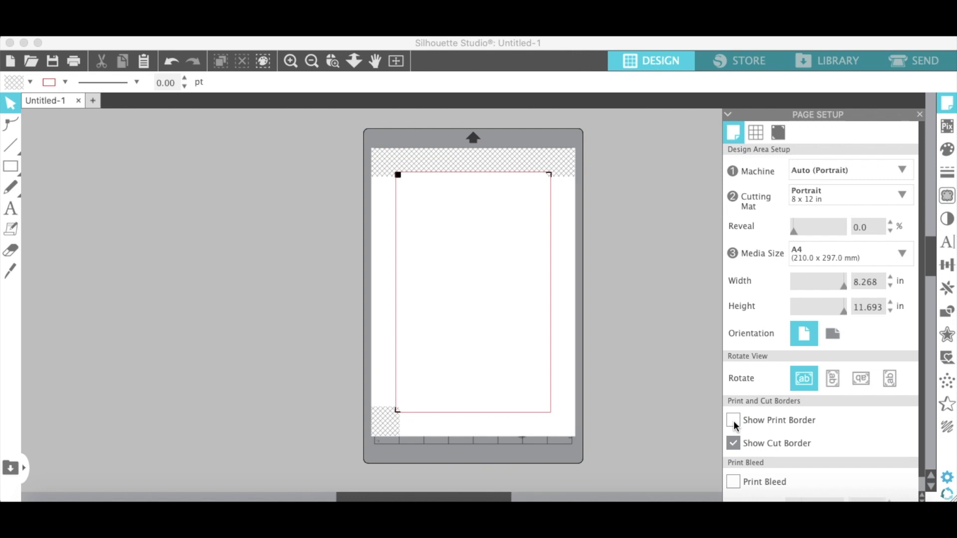
pyautogui.click(778, 133)
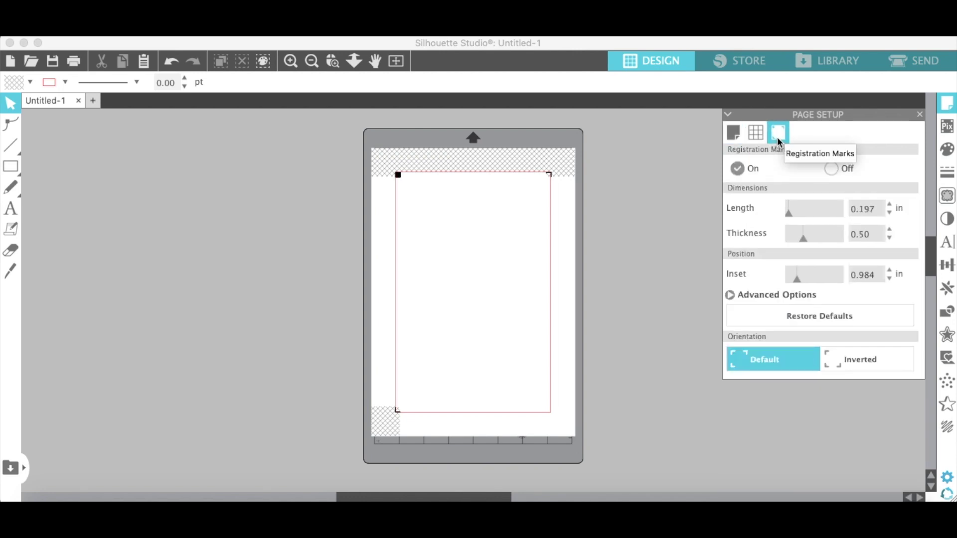
pyautogui.click(833, 168)
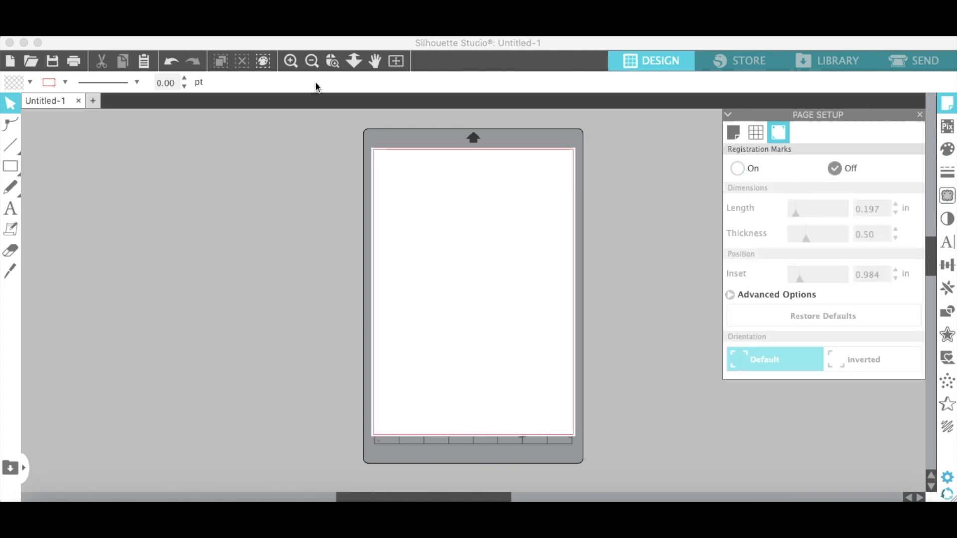
pyautogui.click(291, 61)
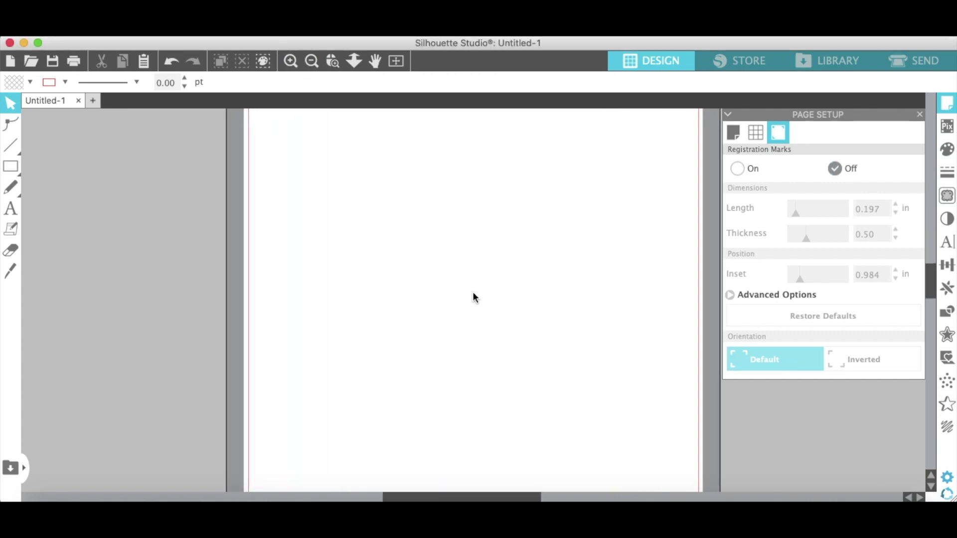
pyautogui.scroll(5, 473, 291)
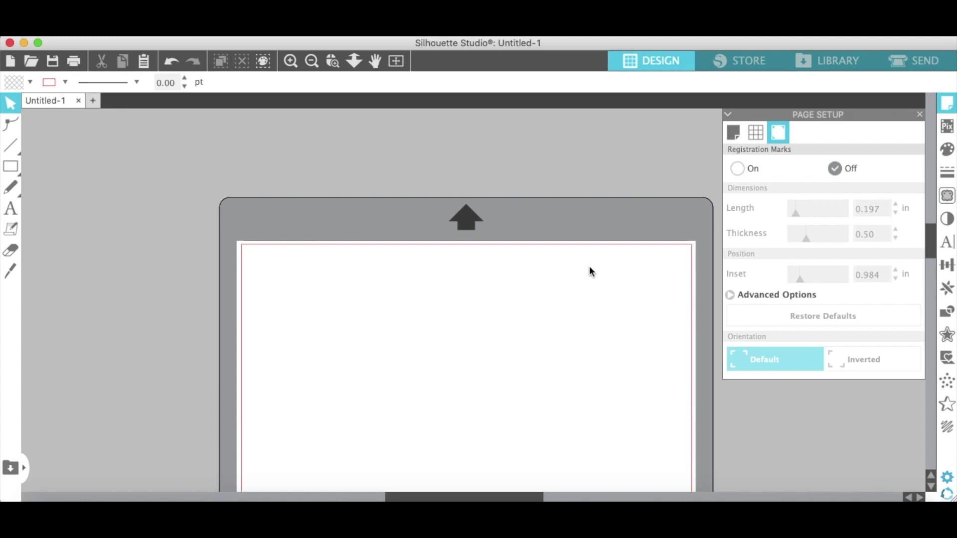
pyautogui.hscroll(2, 442, 316)
pyautogui.scroll(-1, 441, 316)
pyautogui.scroll(-3, 441, 316)
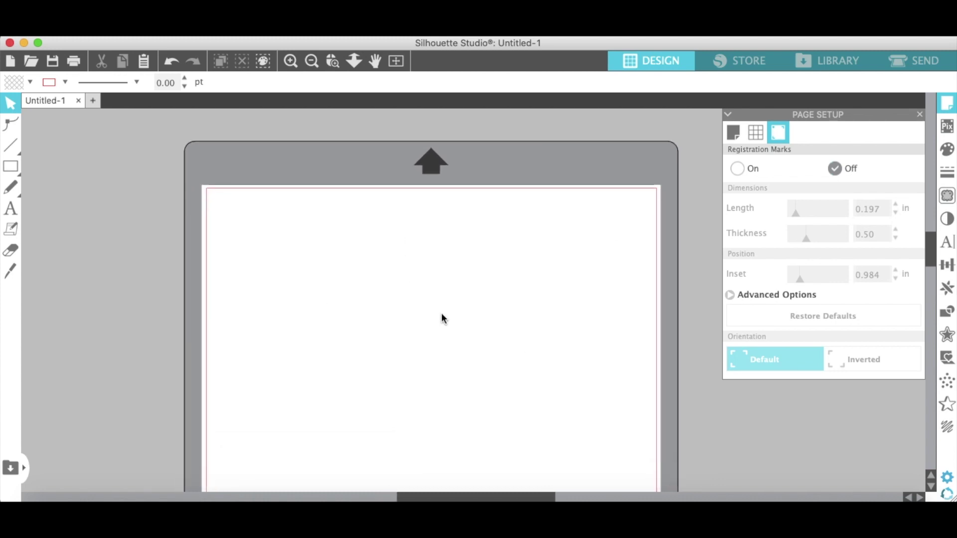
pyautogui.click(947, 102)
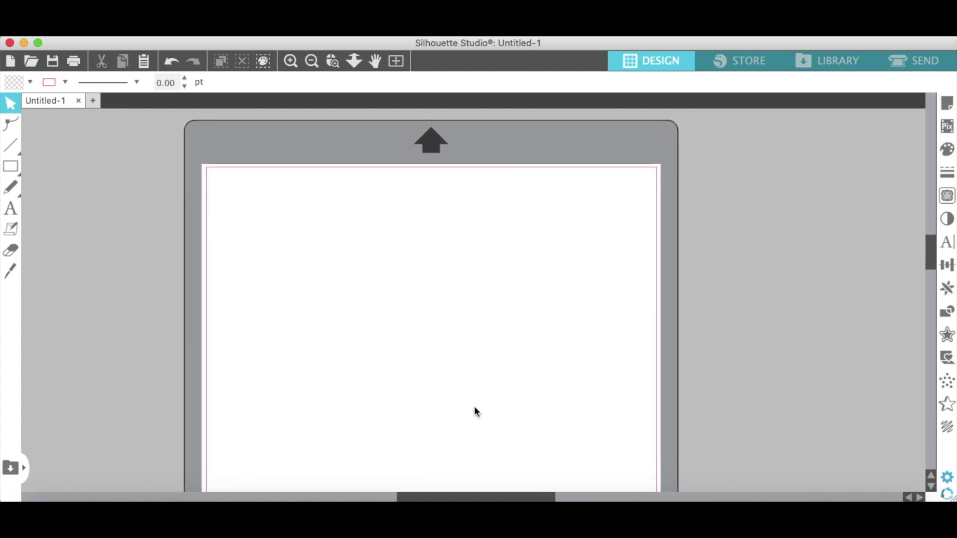
# Add a text object with the person's first name in lowercase near the top of the page and centre it roughly.
pyautogui.scroll(-2, 473, 409)
pyautogui.hscroll(-2, 473, 408)
pyautogui.hscroll(2, 473, 408)
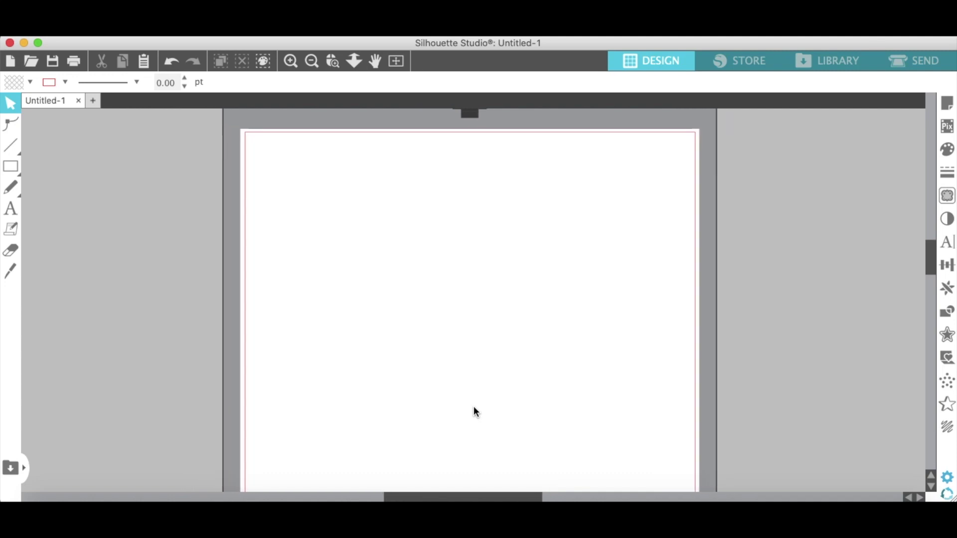
pyautogui.scroll(-1, 474, 408)
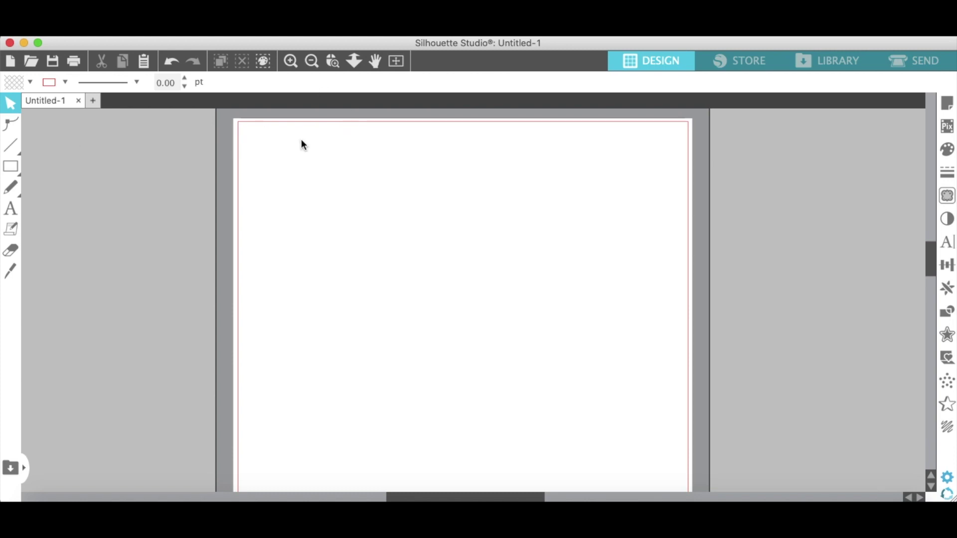
pyautogui.click(11, 209)
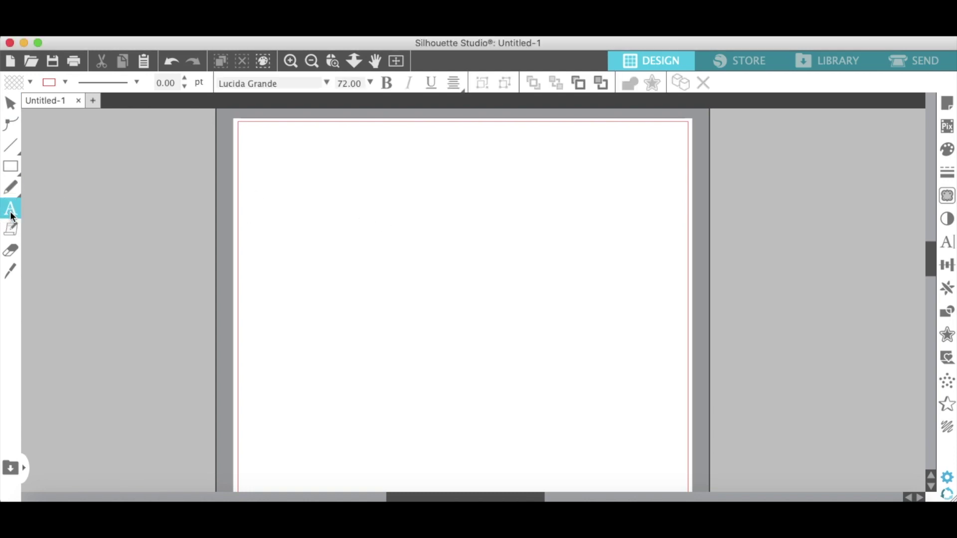
pyautogui.click(360, 215)
pyautogui.write('daksina')
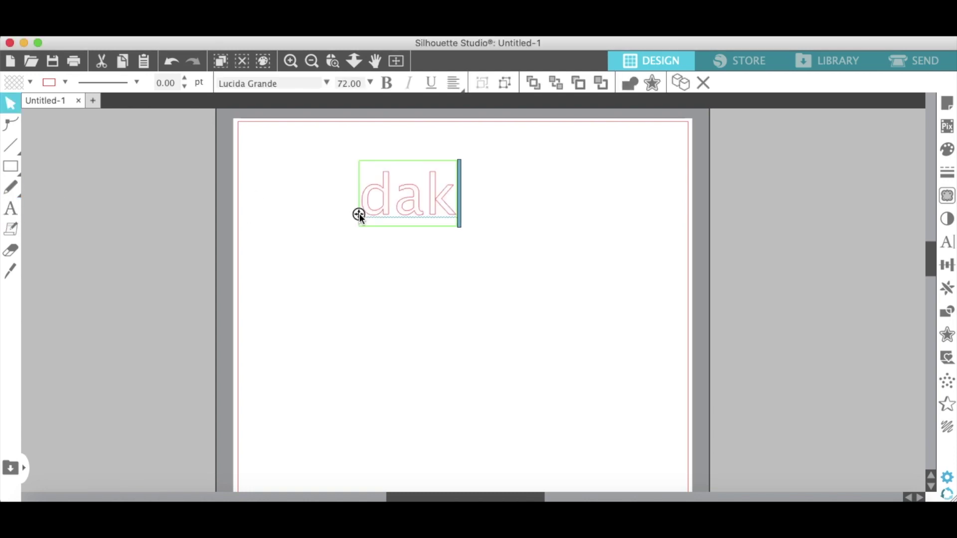
pyautogui.click(431, 263)
pyautogui.moveTo(445, 205); pyautogui.dragTo(411, 235)
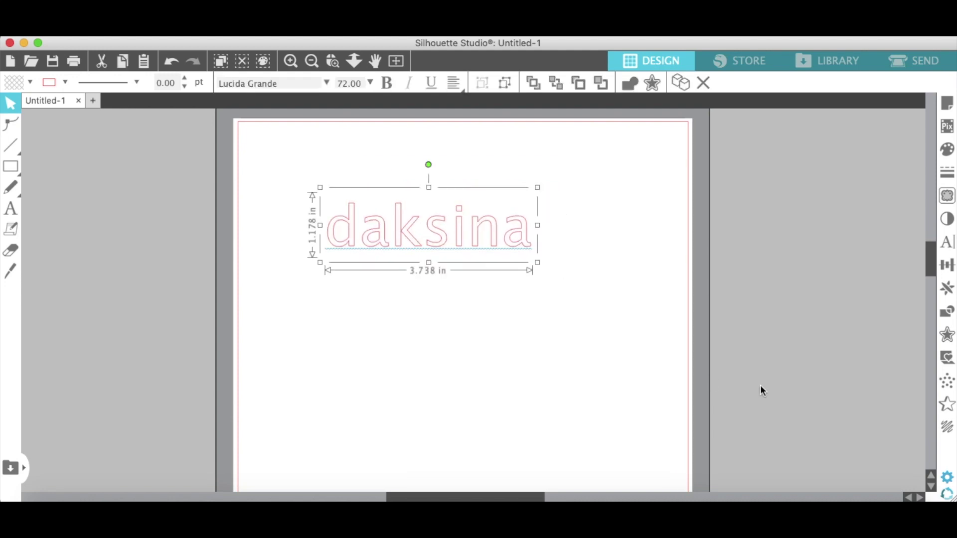
# Set the unit of measurement to Auto (Inches) in the preferences.
pyautogui.click(950, 478)
pyautogui.click(435, 220)
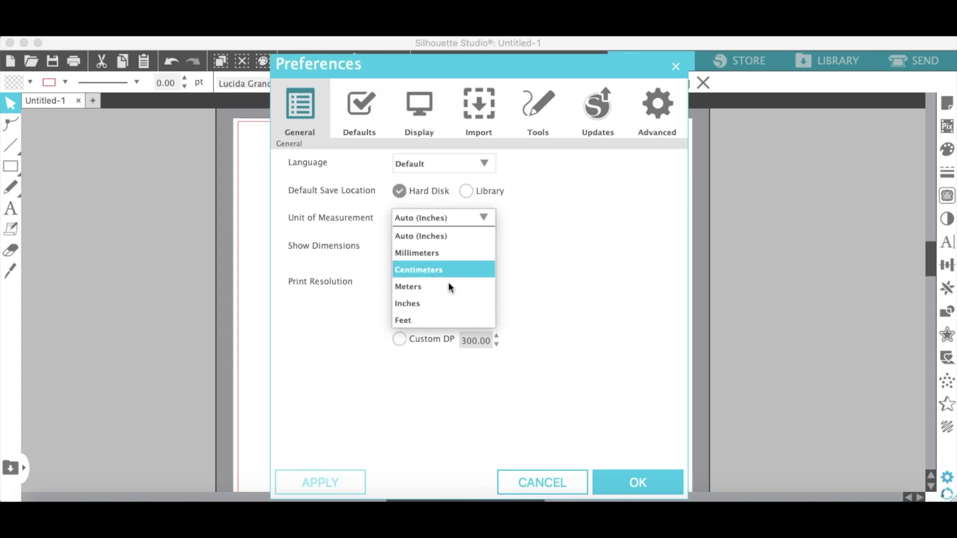
pyautogui.click(434, 237)
pyautogui.click(637, 481)
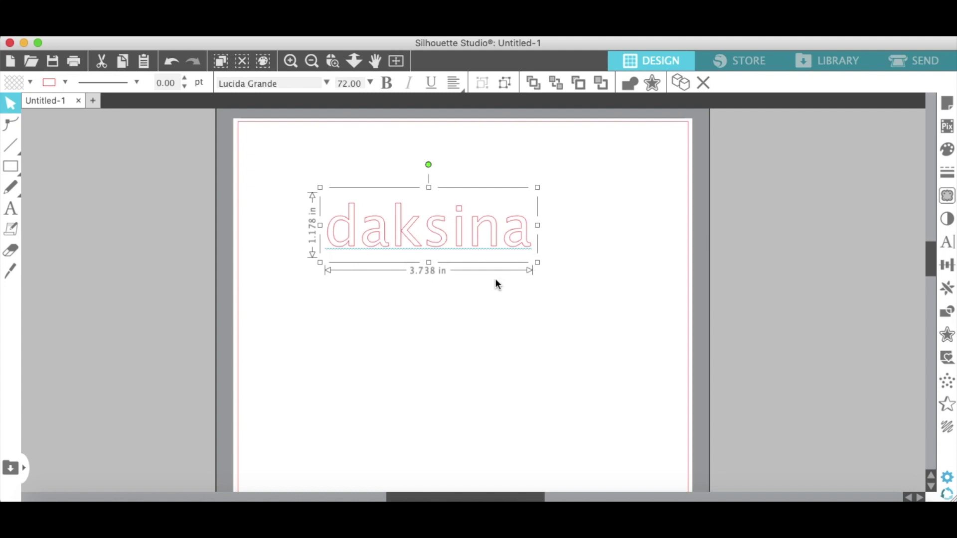
# Enlarge the name text proportionally to about 5.4 in wide and 1.7 in high.
pyautogui.click(518, 237)
pyautogui.moveTo(537, 264); pyautogui.dragTo(630, 294)
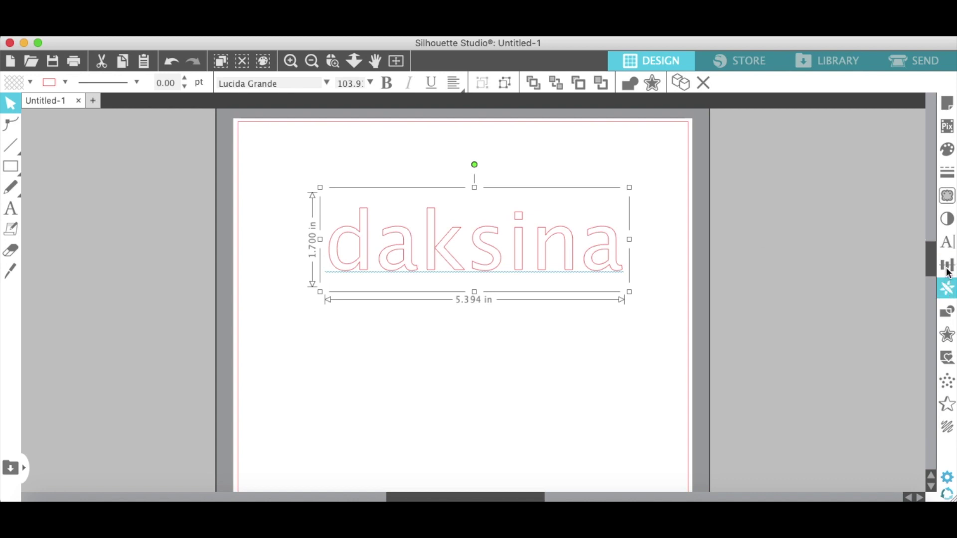
# Rotate the name text to 90° and place it along the right edge of the page.
pyautogui.click(947, 287)
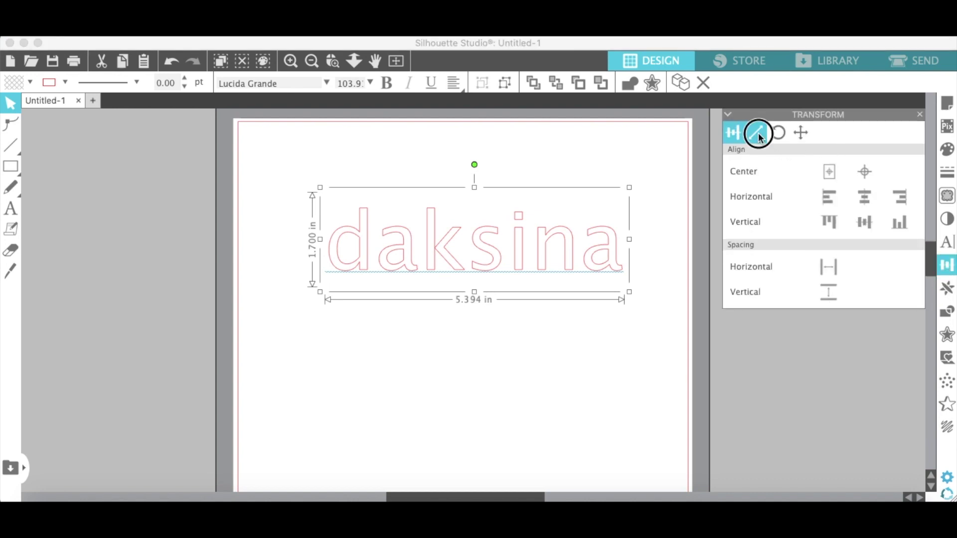
pyautogui.click(757, 133)
pyautogui.click(778, 133)
pyautogui.click(812, 172)
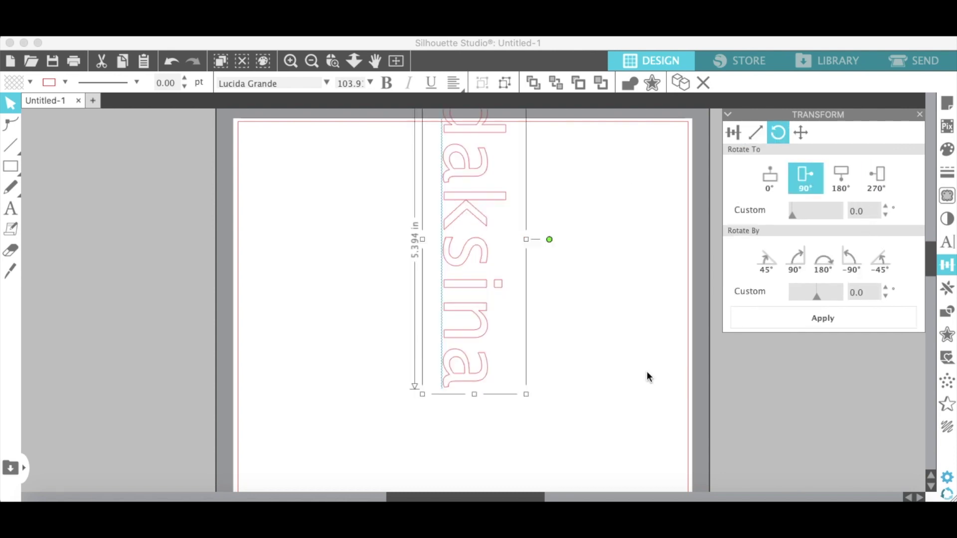
pyautogui.click(594, 365)
pyautogui.click(312, 61)
pyautogui.moveTo(473, 218); pyautogui.dragTo(588, 297)
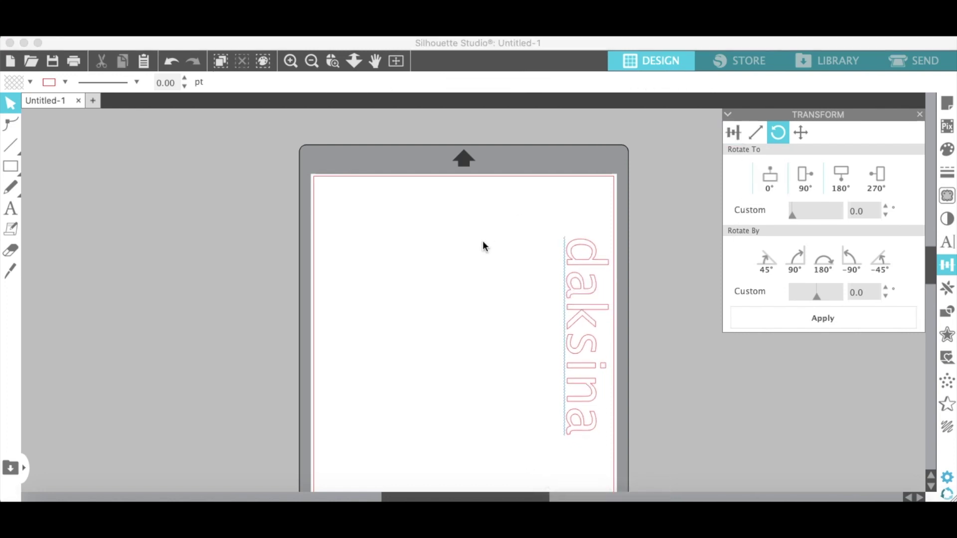
# Rotate the name text back to 0° and move it to the upper middle of the page.
pyautogui.click(577, 271)
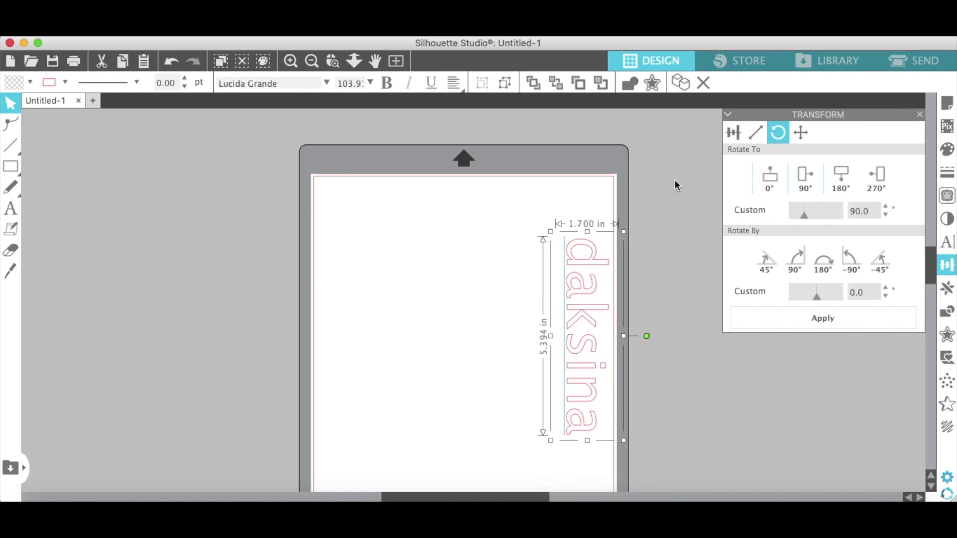
pyautogui.click(734, 133)
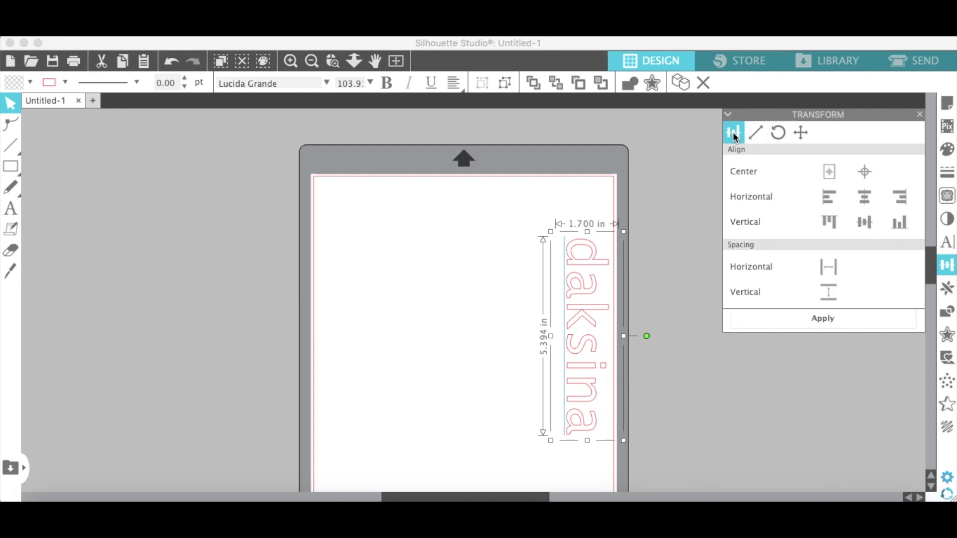
pyautogui.click(773, 134)
pyautogui.click(768, 177)
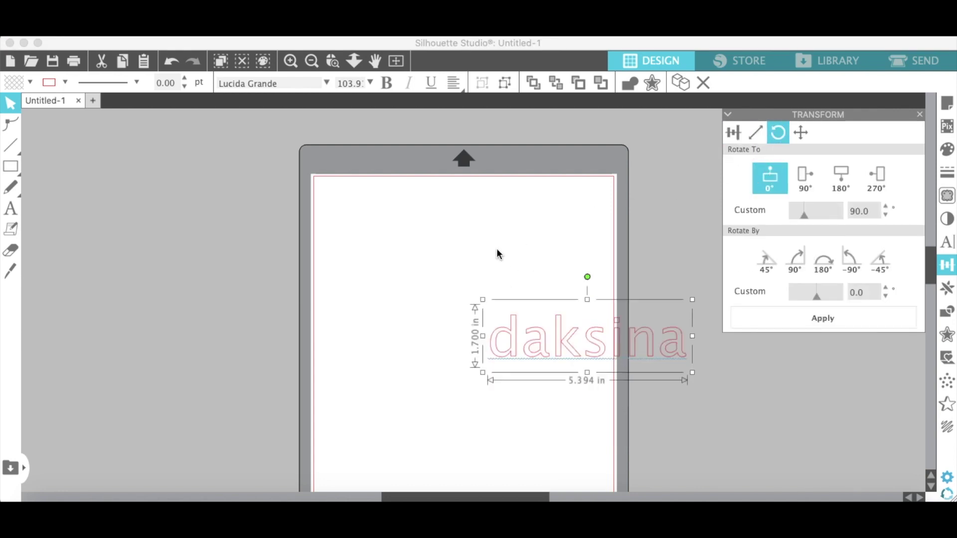
pyautogui.moveTo(581, 342); pyautogui.dragTo(470, 299)
pyautogui.moveTo(541, 342); pyautogui.dragTo(429, 275)
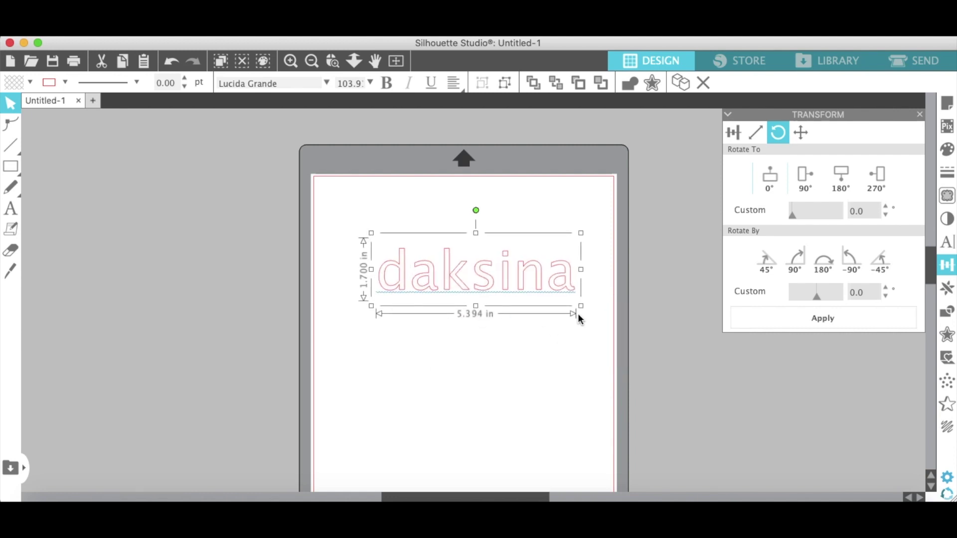
# Enlarge the name text to about 6.6 in wide and 2.1 in high and move it to the top of the page.
pyautogui.moveTo(581, 305); pyautogui.dragTo(625, 319)
pyautogui.click(546, 369)
pyautogui.moveTo(504, 279); pyautogui.dragTo(453, 219)
pyautogui.click(583, 199)
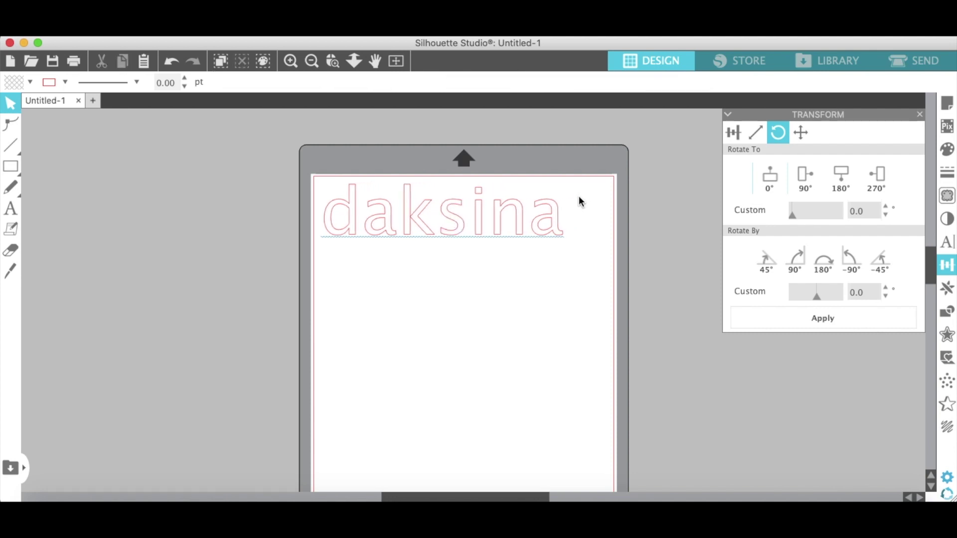
pyautogui.click(462, 214)
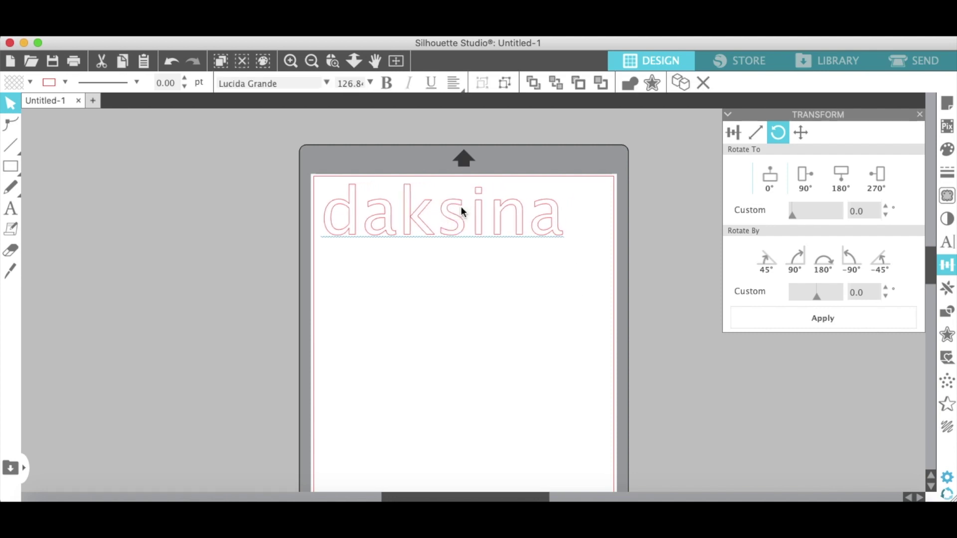
pyautogui.moveTo(459, 207); pyautogui.dragTo(476, 209)
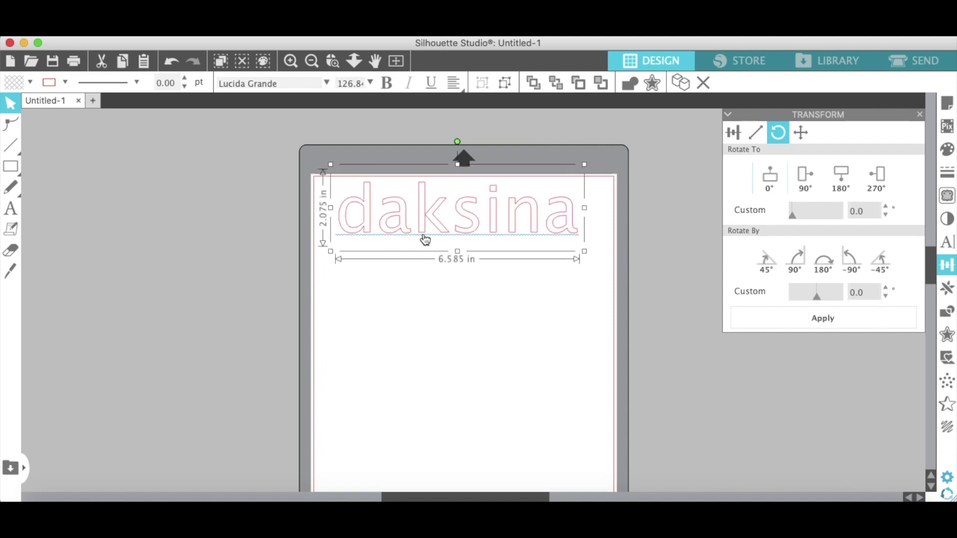
# Change the name text's font to bromello and move the text down so it lies inside the page's cut border.
pyautogui.click(326, 82)
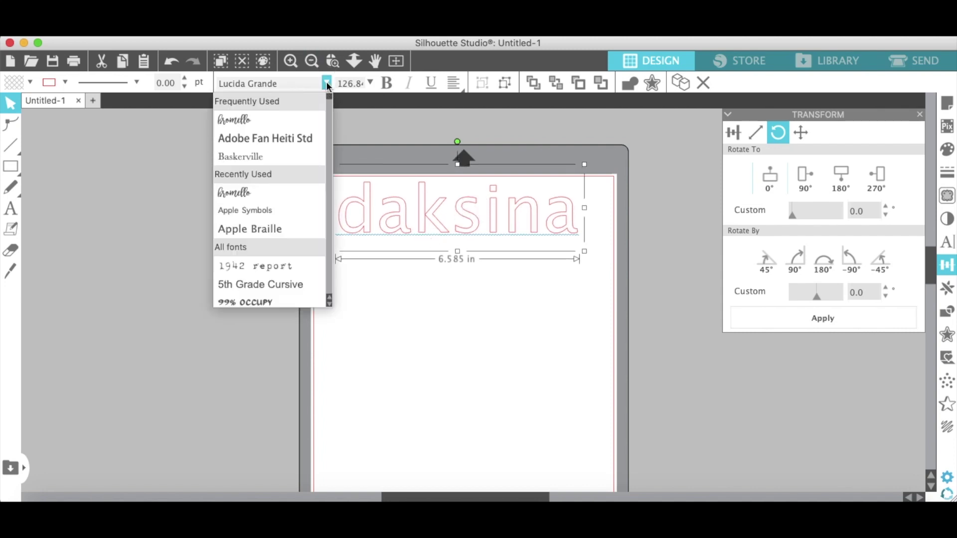
pyautogui.click(265, 125)
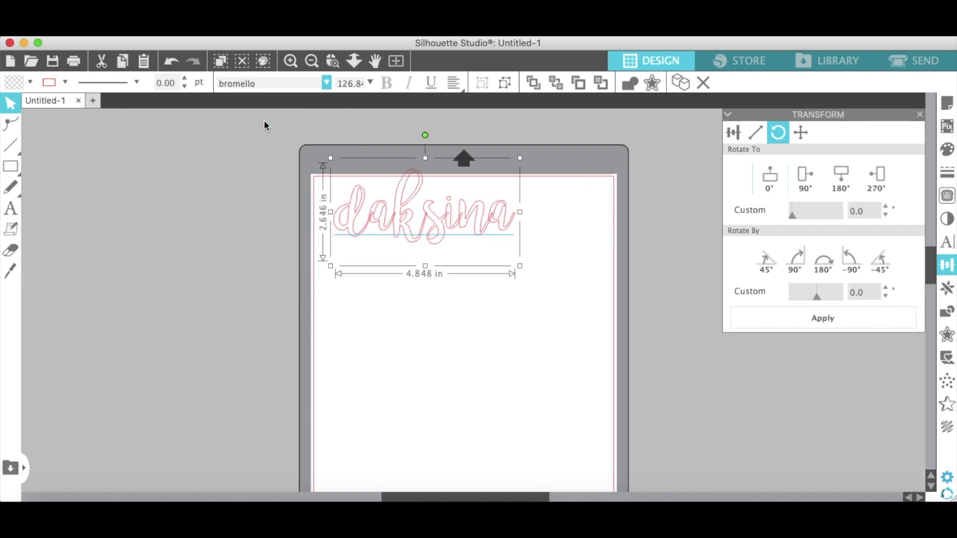
pyautogui.click(289, 61)
pyautogui.click(289, 60)
pyautogui.click(289, 60)
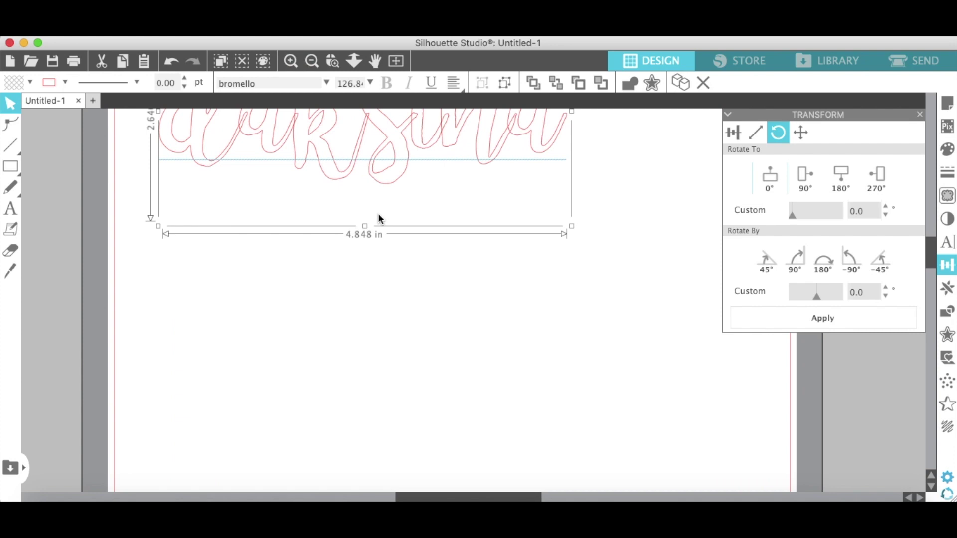
pyautogui.scroll(4, 379, 215)
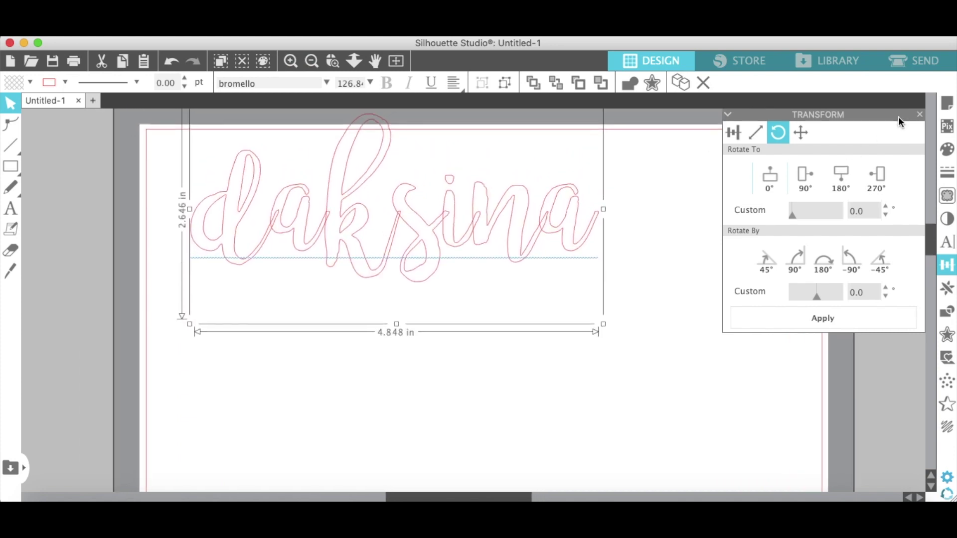
pyautogui.click(920, 114)
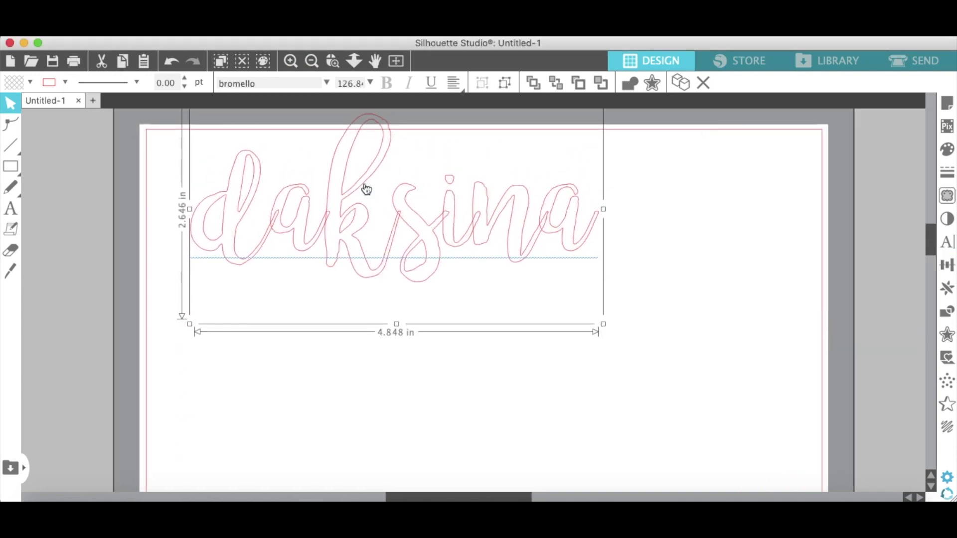
pyautogui.click(328, 377)
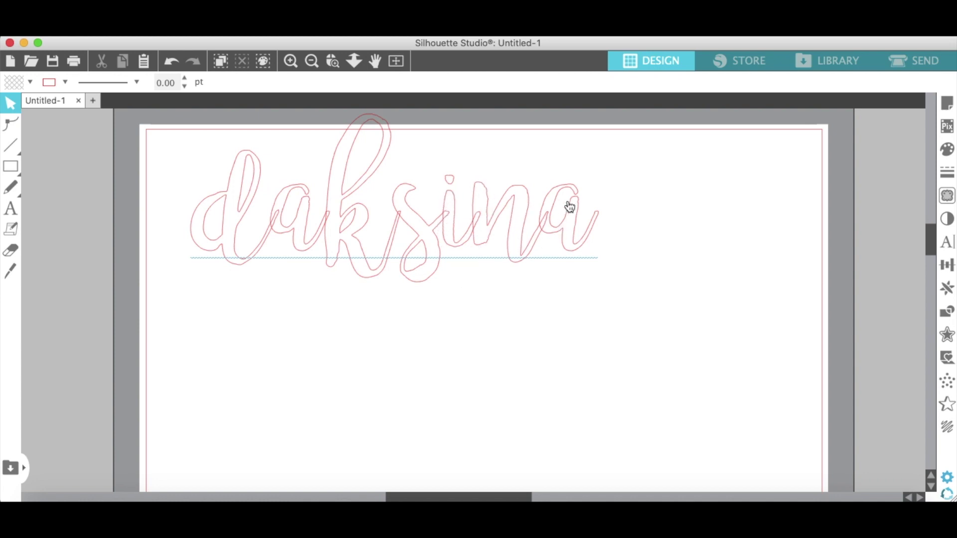
pyautogui.moveTo(357, 245); pyautogui.dragTo(390, 271)
pyautogui.click(391, 268)
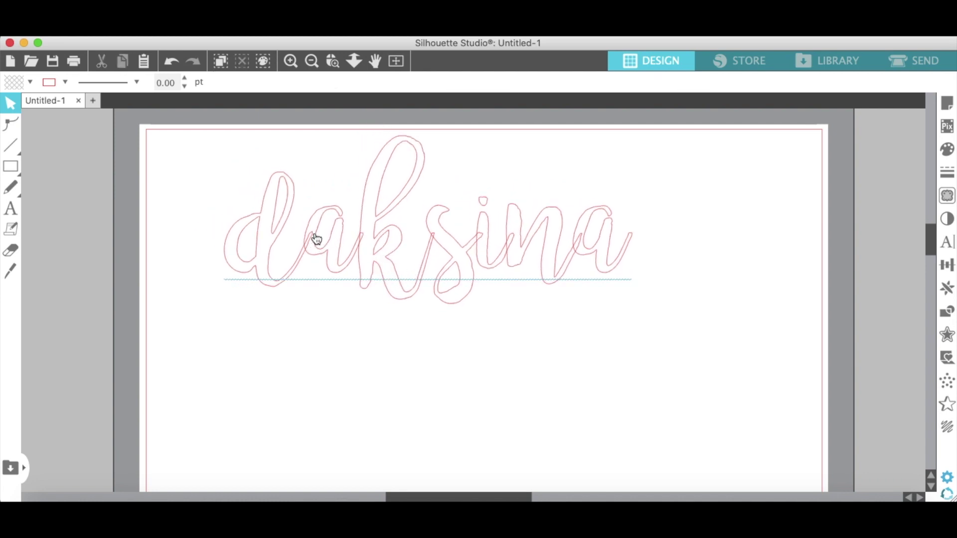
# Weld the overlapping script letters of the name text into one continuous cut outline.
pyautogui.click(472, 240)
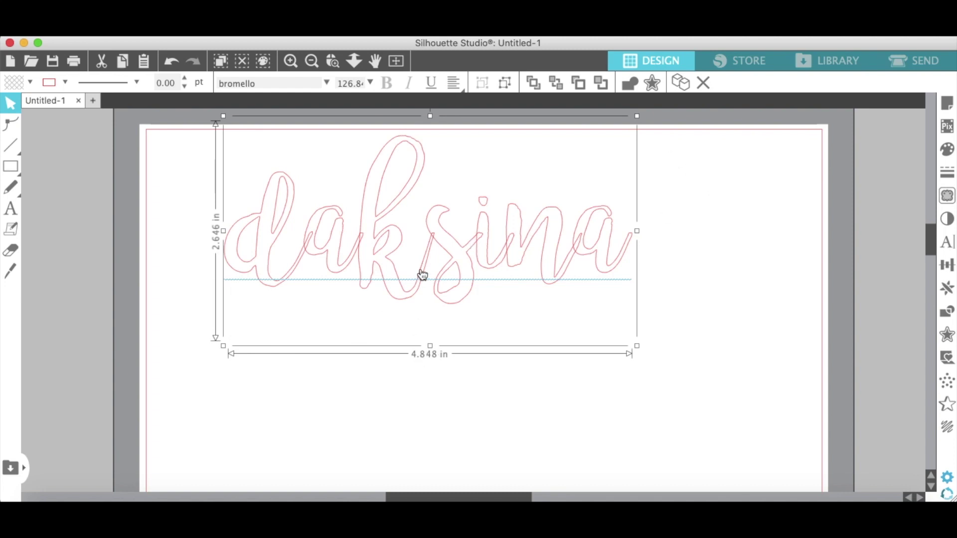
pyautogui.click(631, 83)
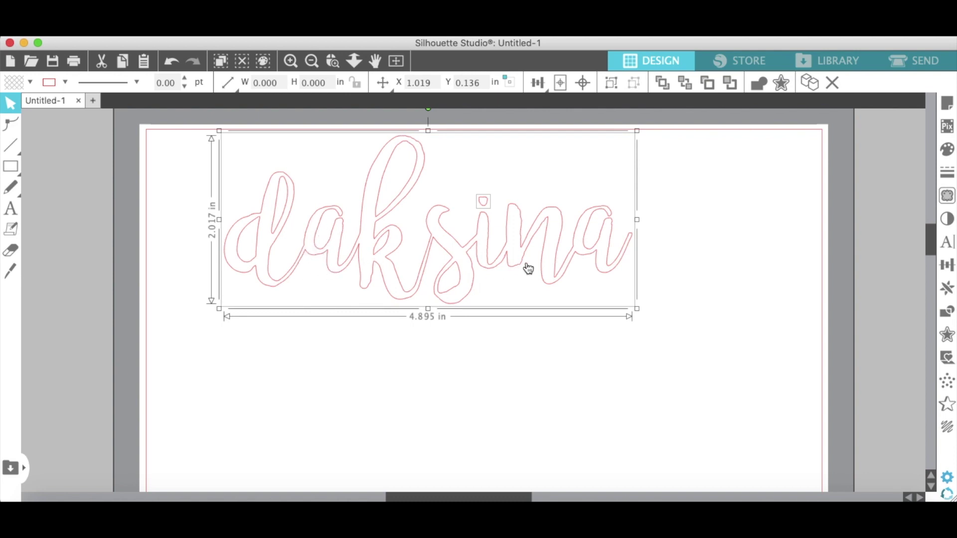
# Enlarge the welded name outline to about 6.54 in wide and 2.7 in high and move it slightly left.
pyautogui.click(384, 372)
pyautogui.click(378, 251)
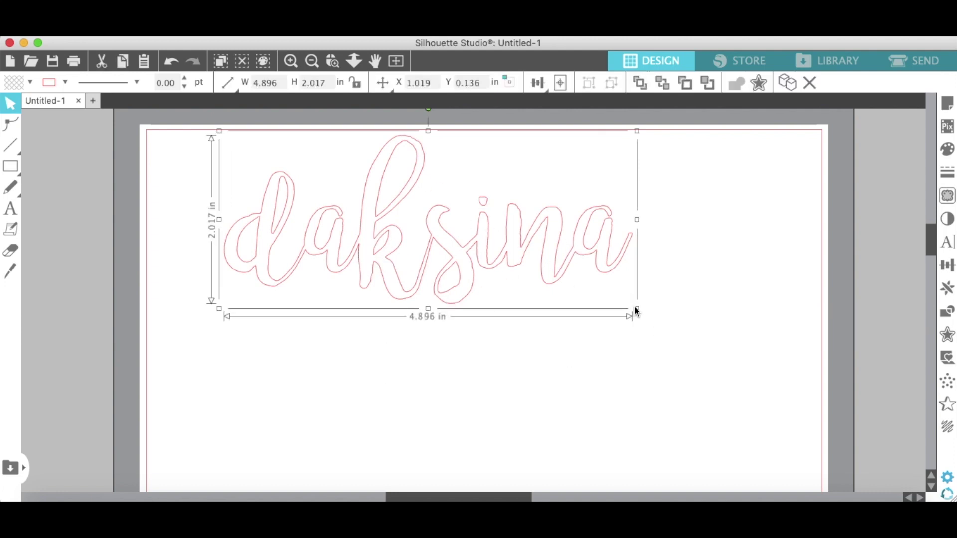
pyautogui.click(645, 312)
pyautogui.click(561, 248)
pyautogui.moveTo(637, 310); pyautogui.dragTo(776, 369)
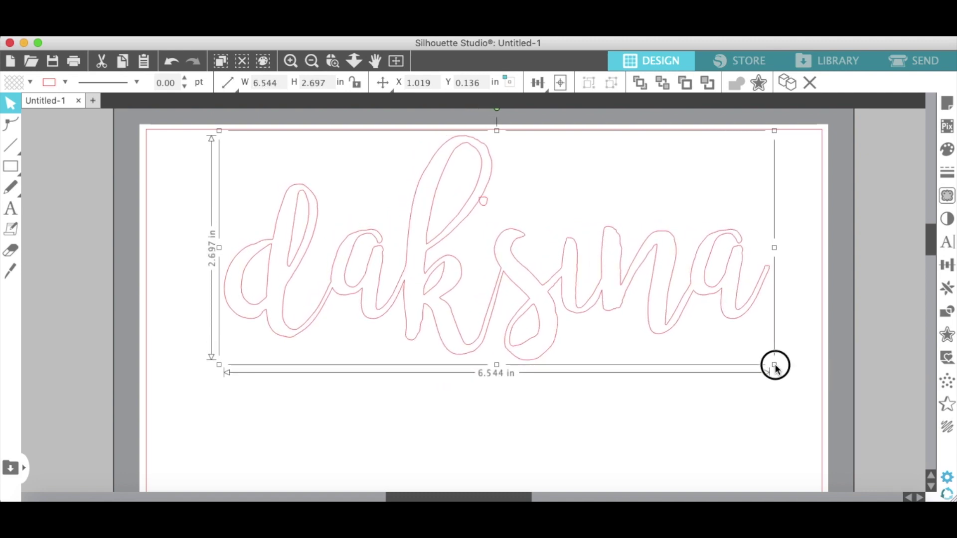
pyautogui.moveTo(518, 273); pyautogui.dragTo(503, 278)
pyautogui.click(381, 140)
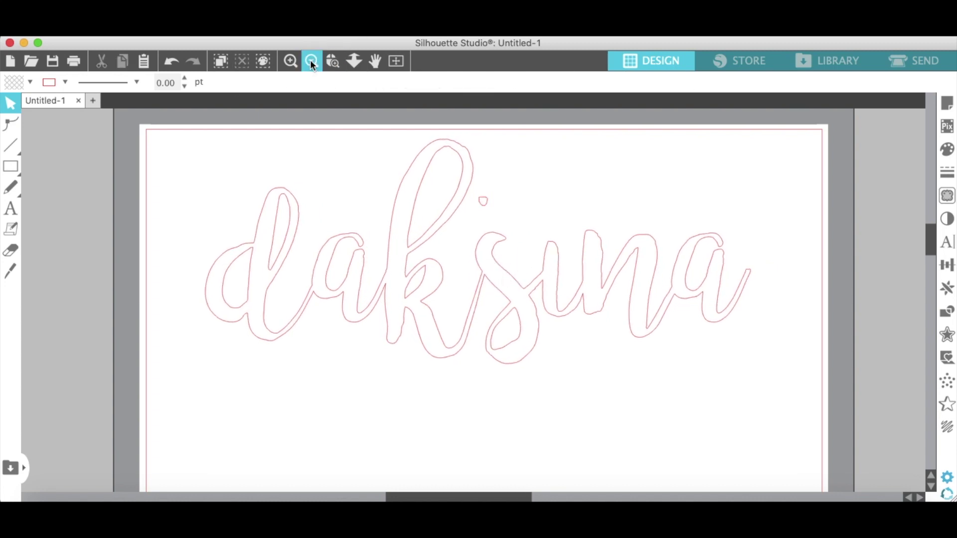
# Delete the welded name outline from the page.
pyautogui.click(311, 61)
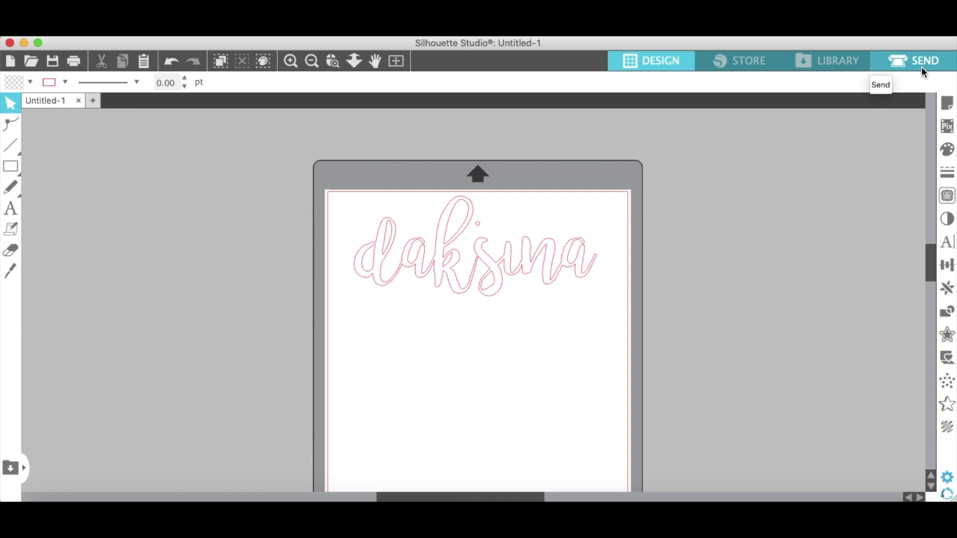
pyautogui.scroll(-2, 683, 312)
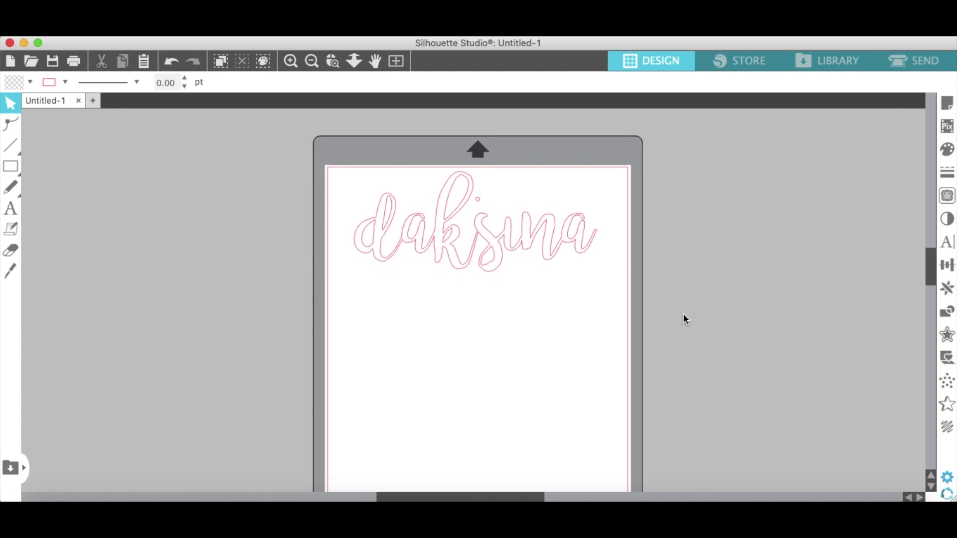
pyautogui.scroll(-1, 682, 319)
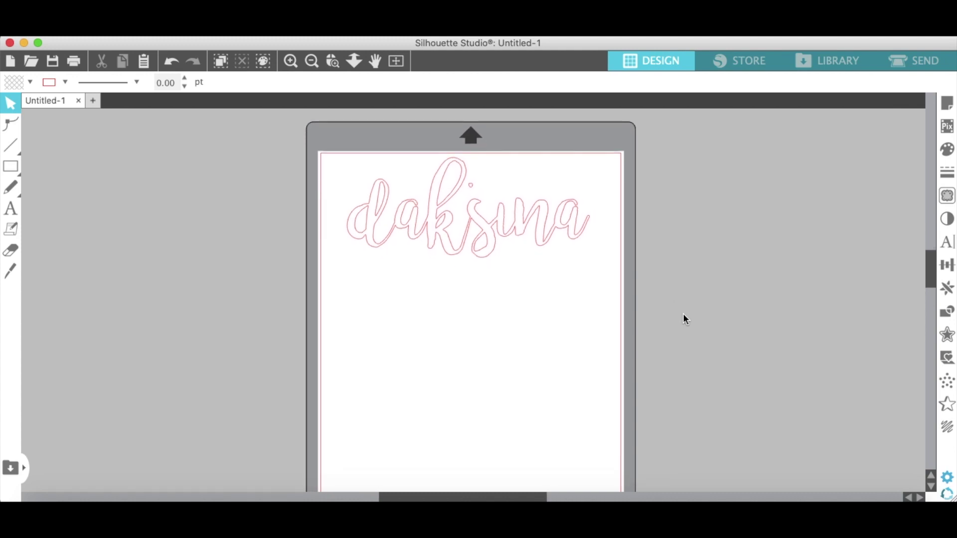
pyautogui.click(513, 222)
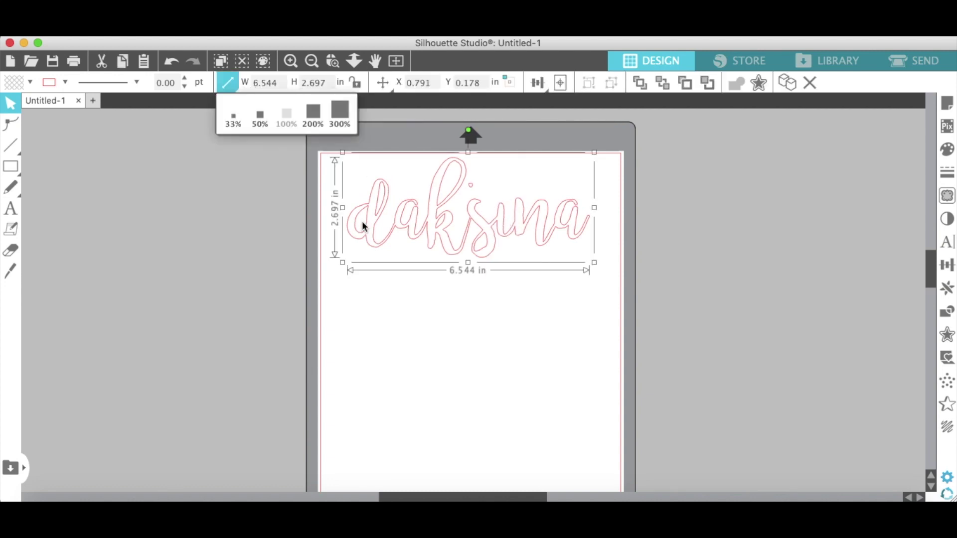
pyautogui.click(427, 316)
pyautogui.click(433, 203)
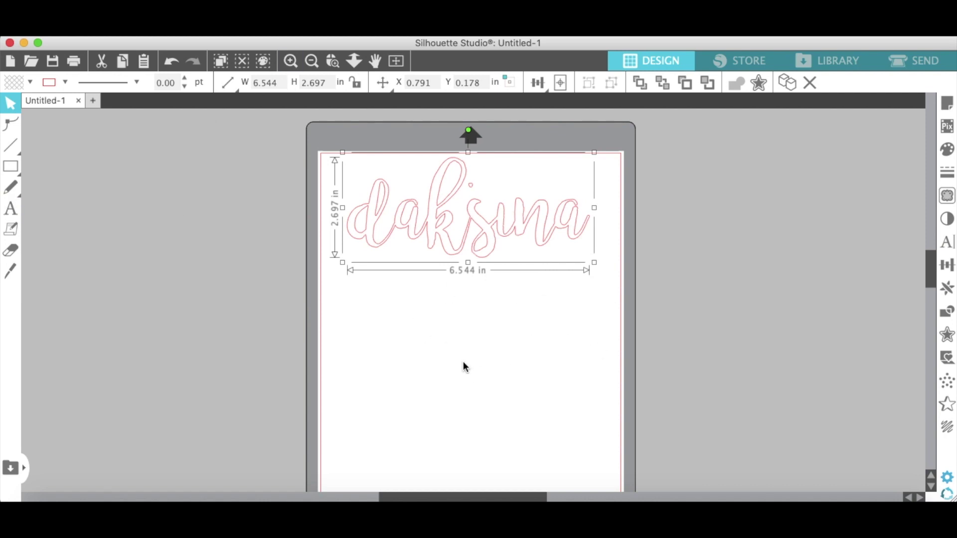
pyautogui.click(550, 363)
pyautogui.click(441, 219)
pyautogui.press('Delete')
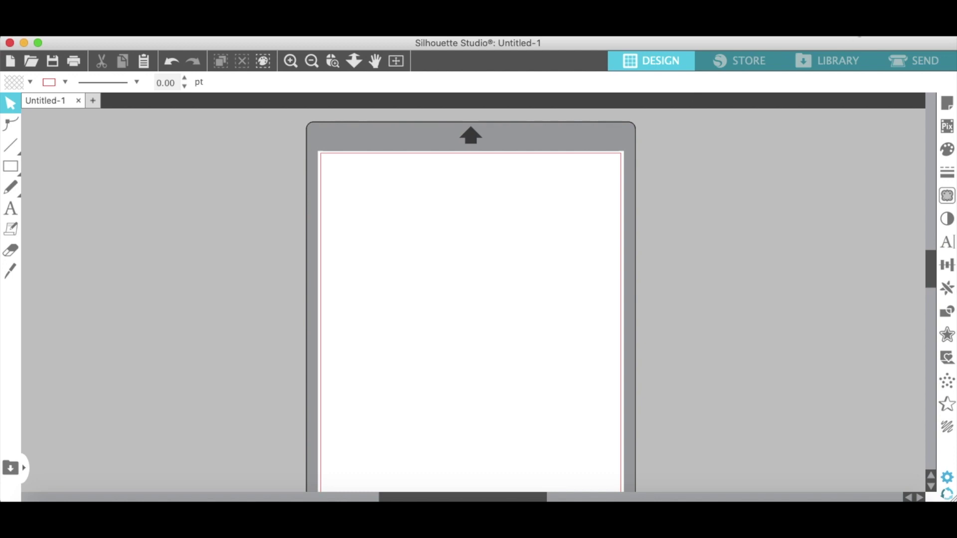
# Open the black script name image 25ECDD0A-52E9 from the library's words folder and move the image off the page to its left.
pyautogui.click(840, 60)
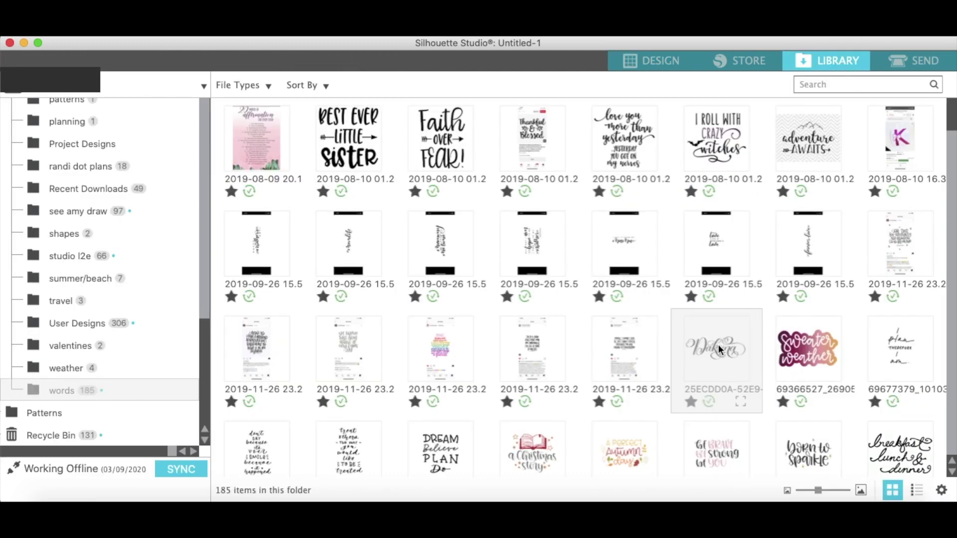
pyautogui.doubleClick(716, 345)
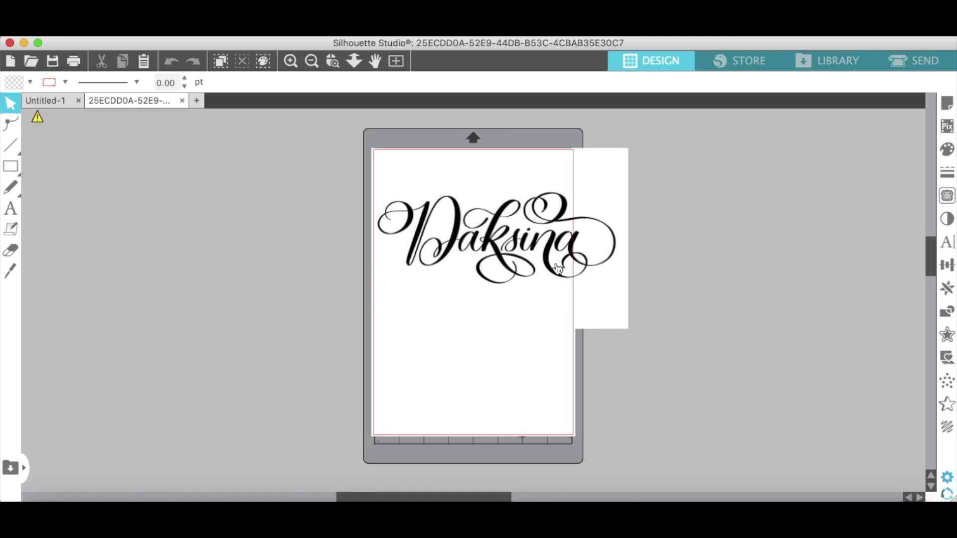
pyautogui.click(476, 266)
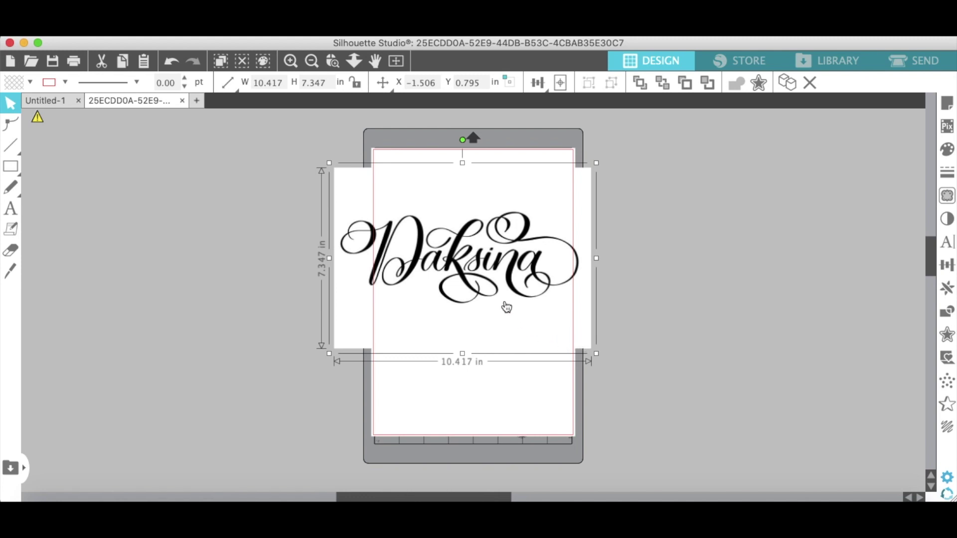
pyautogui.moveTo(415, 266); pyautogui.dragTo(152, 279)
pyautogui.hscroll(-2, 287, 301)
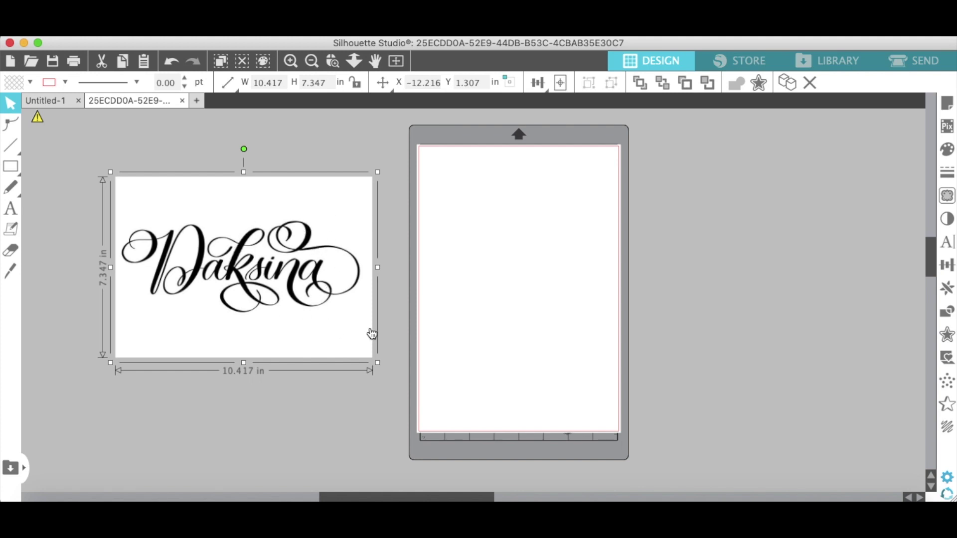
pyautogui.hscroll(-5, 372, 333)
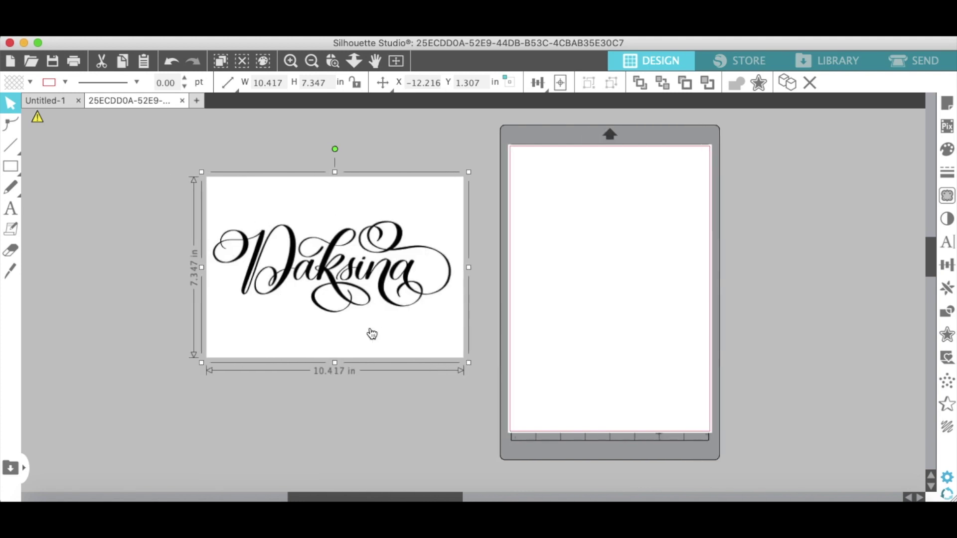
# Select a trace area about 10.34 in wide and 4.23 in high around the script lettering in the image.
pyautogui.click(948, 197)
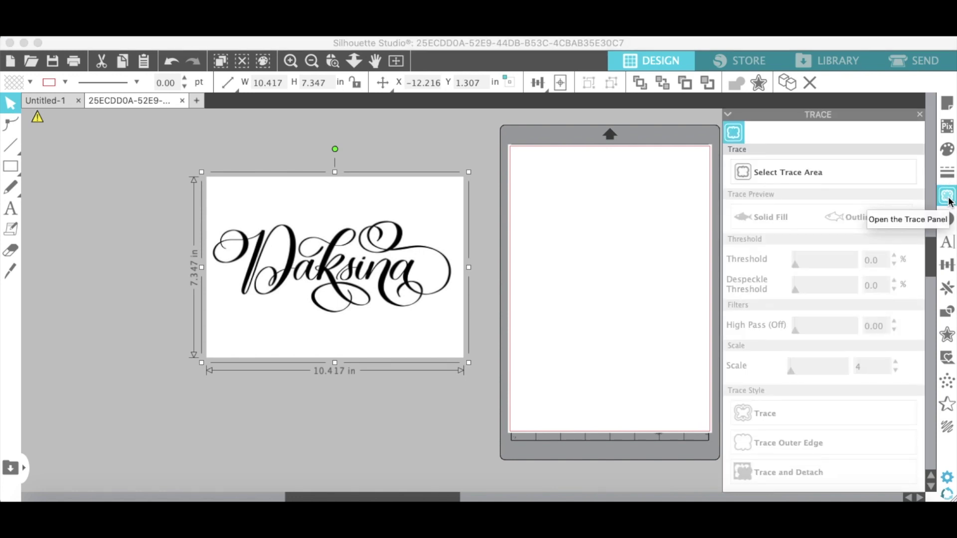
pyautogui.click(779, 170)
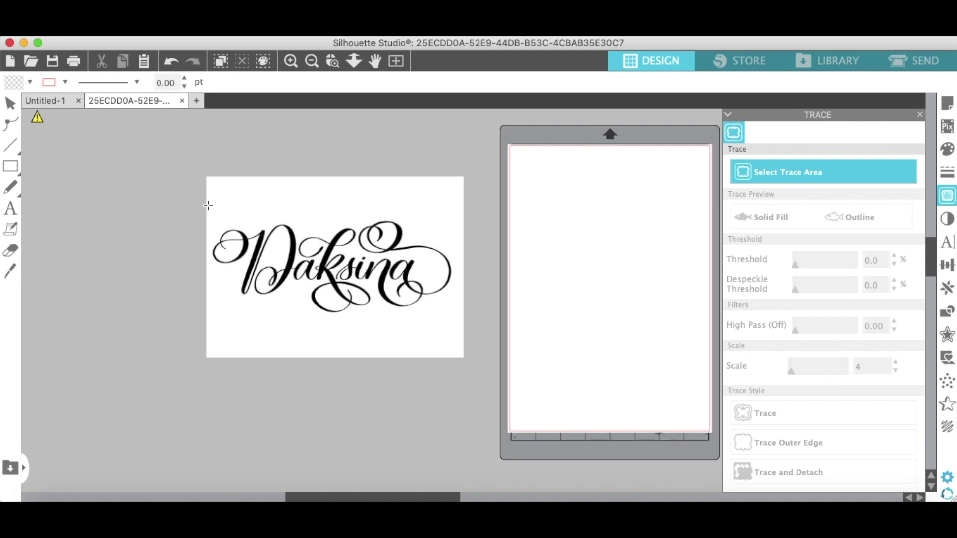
pyautogui.moveTo(206, 207)
pyautogui.mouseDown()
pyautogui.moveTo(391, 305)
pyautogui.moveTo(460, 320)
pyautogui.mouseUp()
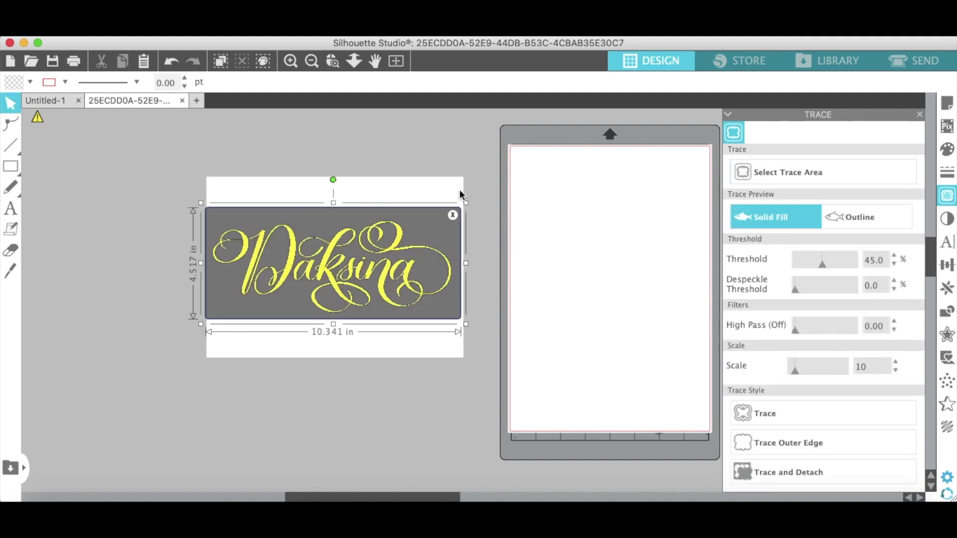
pyautogui.moveTo(333, 204); pyautogui.dragTo(334, 210)
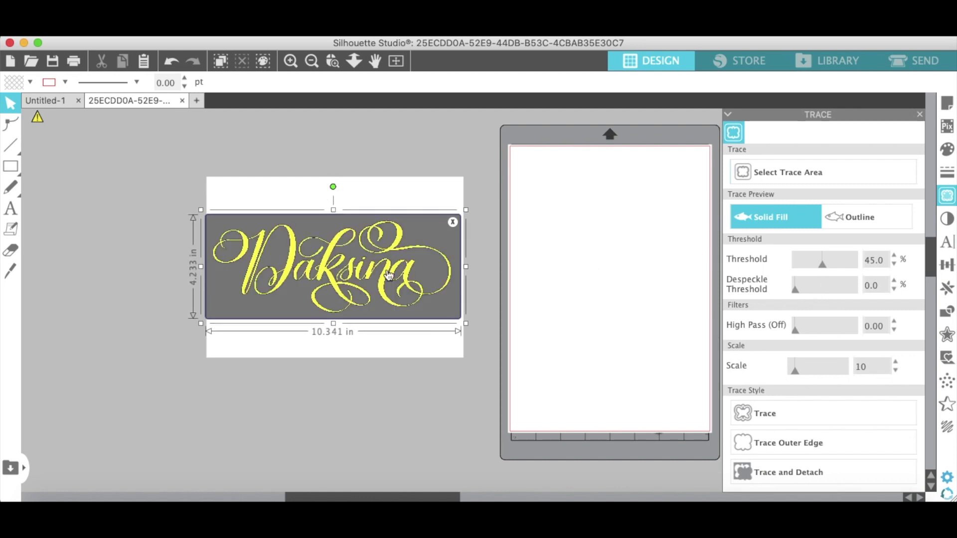
# Raise the trace threshold to 100%, then lower it gradually to 90% while checking the lettering's preview for stray specks.
pyautogui.click(291, 61)
pyautogui.click(291, 60)
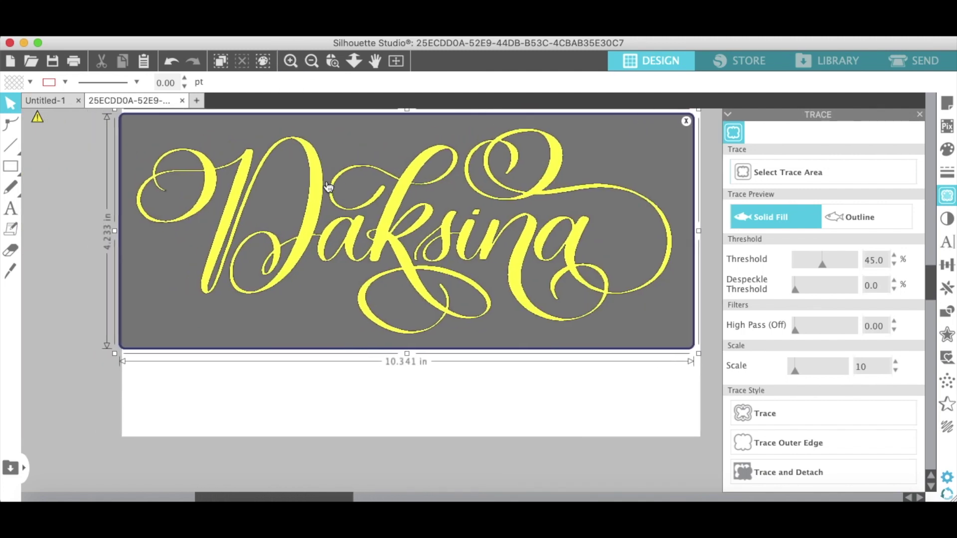
pyautogui.hscroll(1, 329, 186)
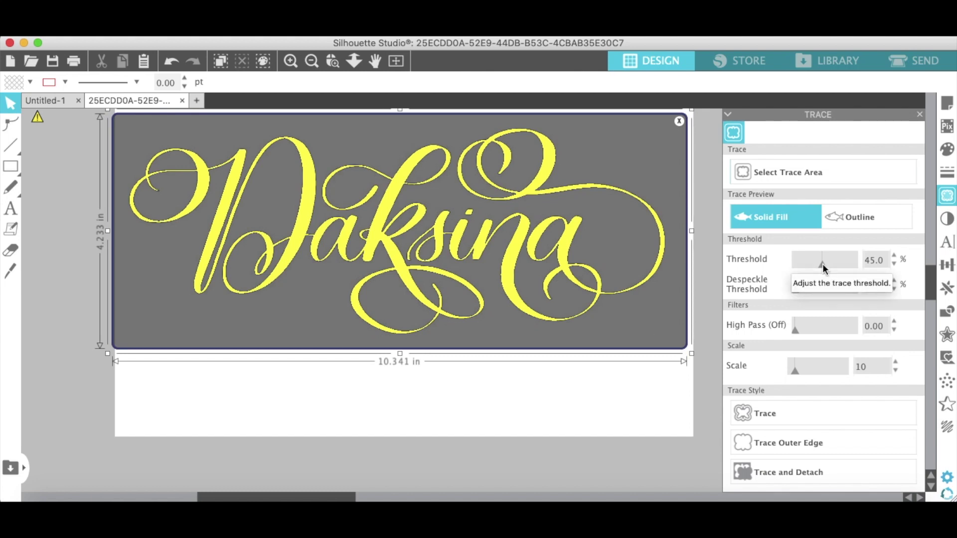
pyautogui.moveTo(822, 264); pyautogui.dragTo(881, 264)
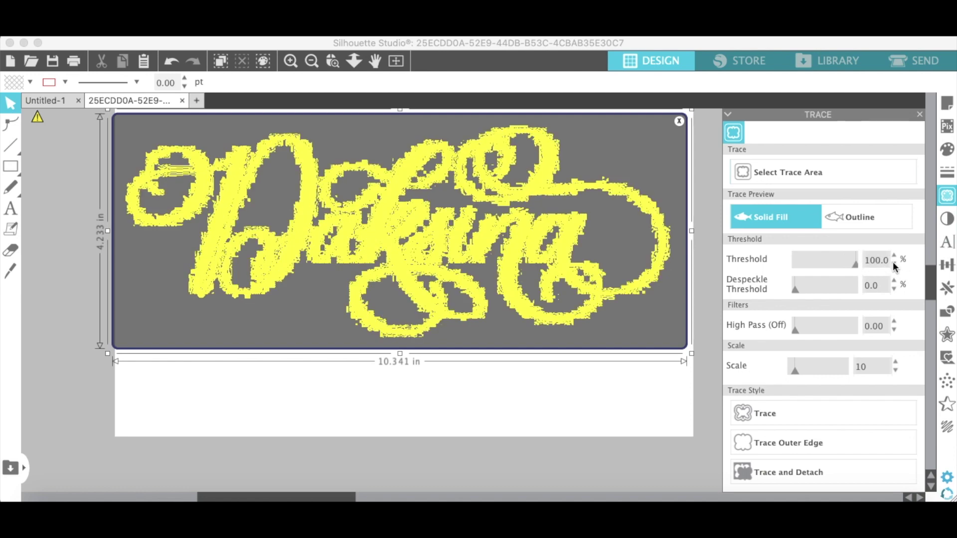
pyautogui.click(894, 264)
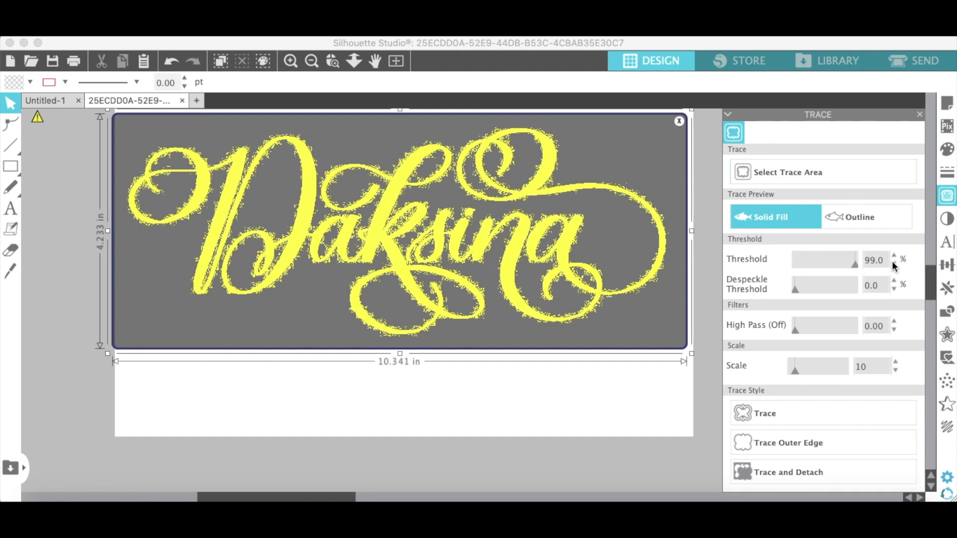
pyautogui.click(893, 264)
pyautogui.click(894, 264)
pyautogui.click(894, 264)
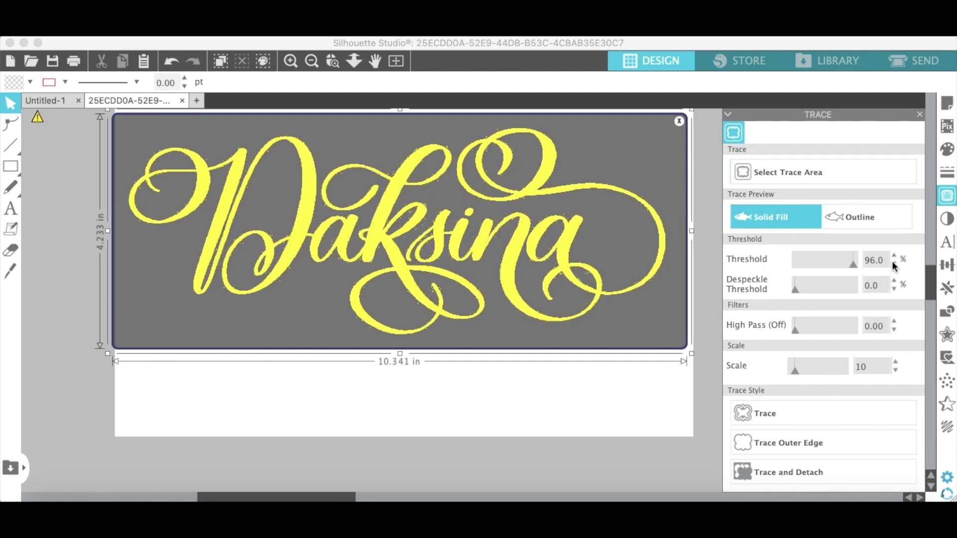
pyautogui.click(290, 60)
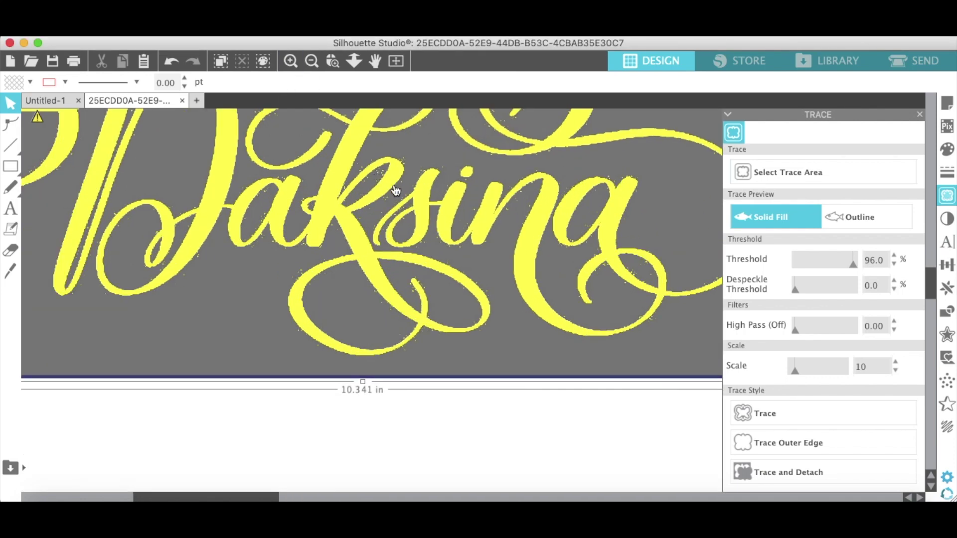
pyautogui.click(893, 264)
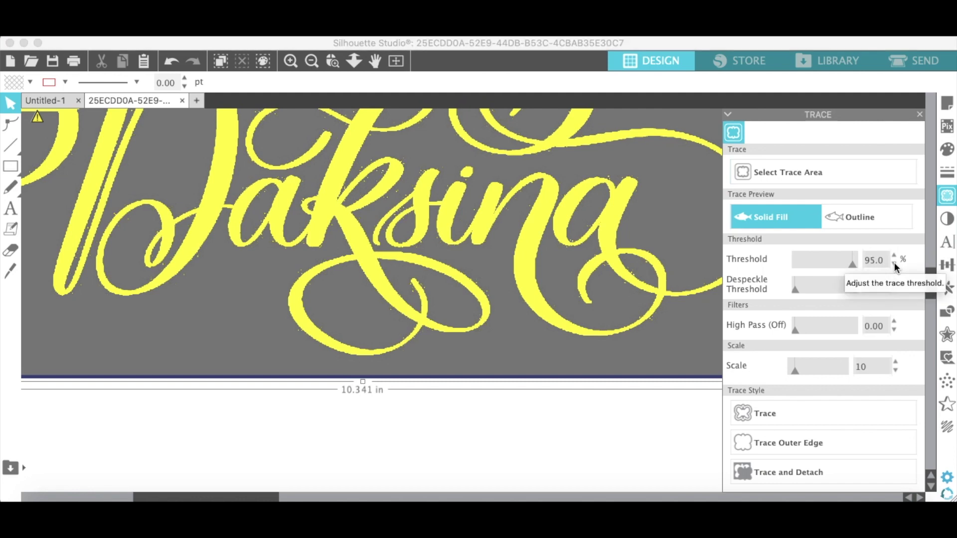
pyautogui.click(894, 264)
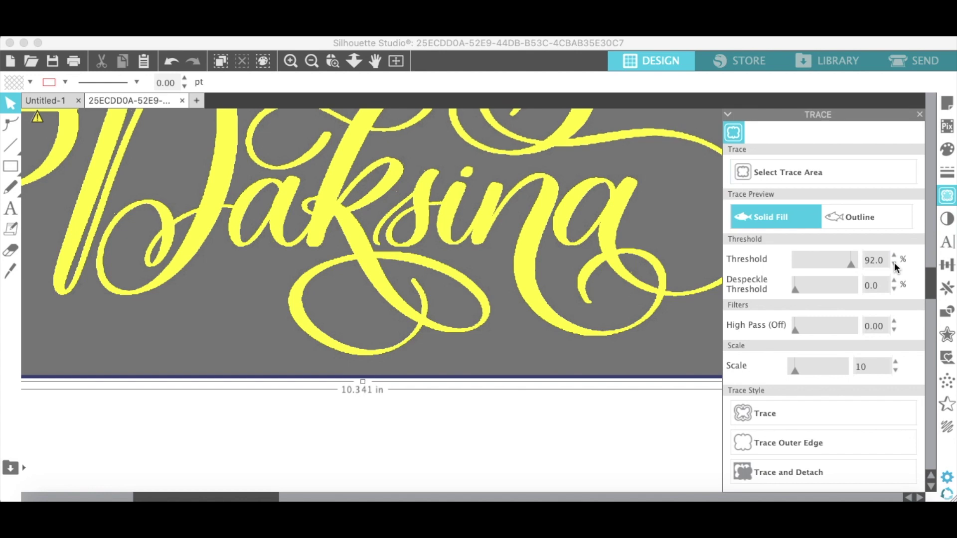
pyautogui.click(894, 264)
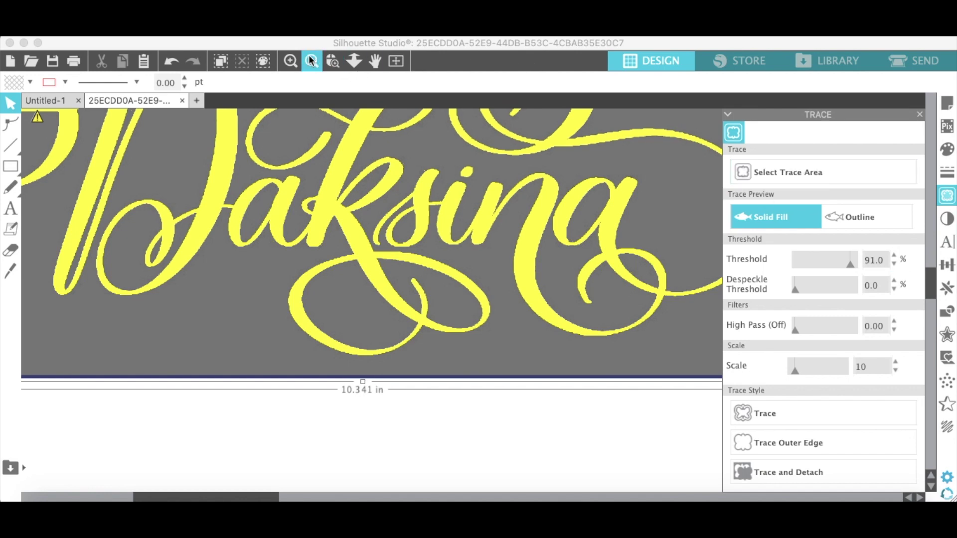
pyautogui.click(311, 61)
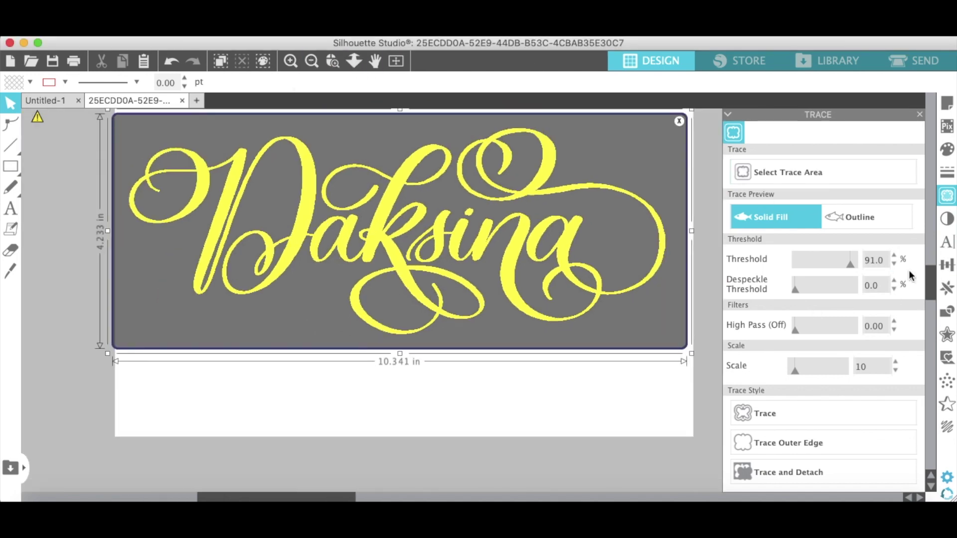
pyautogui.click(894, 264)
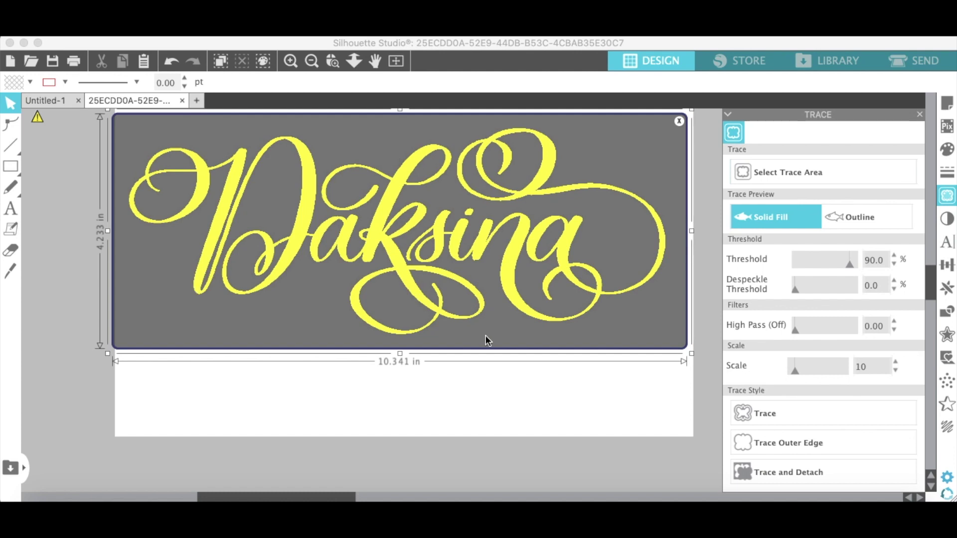
# Trace the selected script lettering with the standard Trace style to create its cut outlines.
pyautogui.scroll(2, 551, 321)
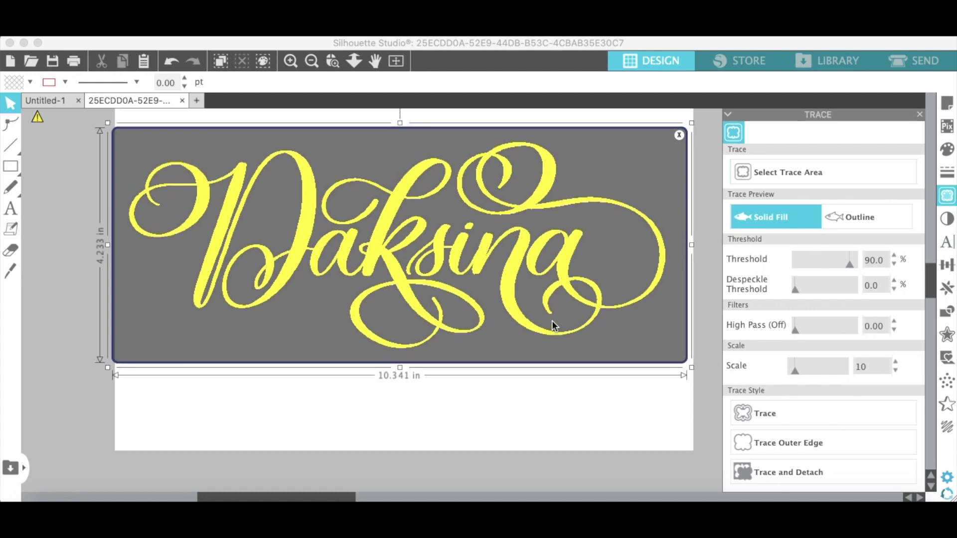
pyautogui.hscroll(2, 552, 321)
pyautogui.hscroll(2, 552, 321)
pyautogui.scroll(-1, 551, 321)
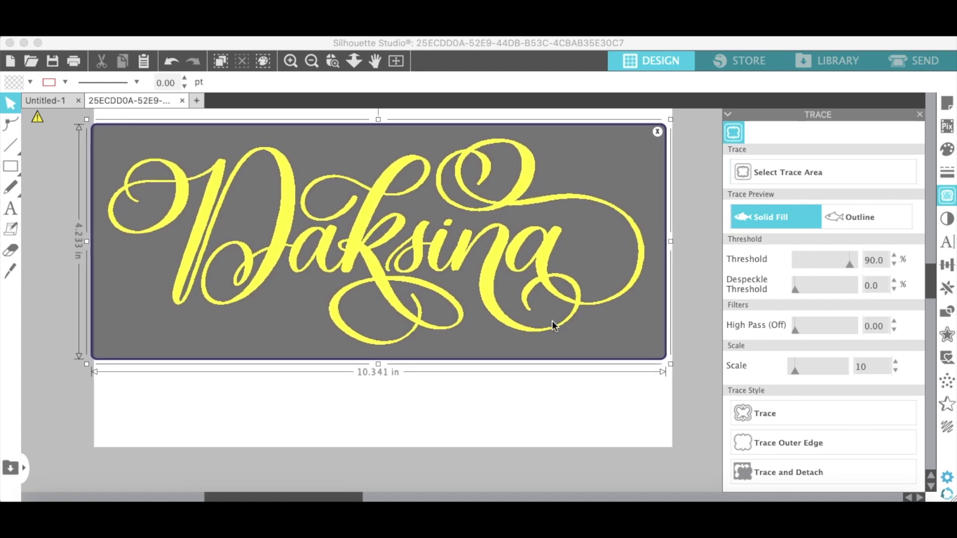
pyautogui.click(770, 411)
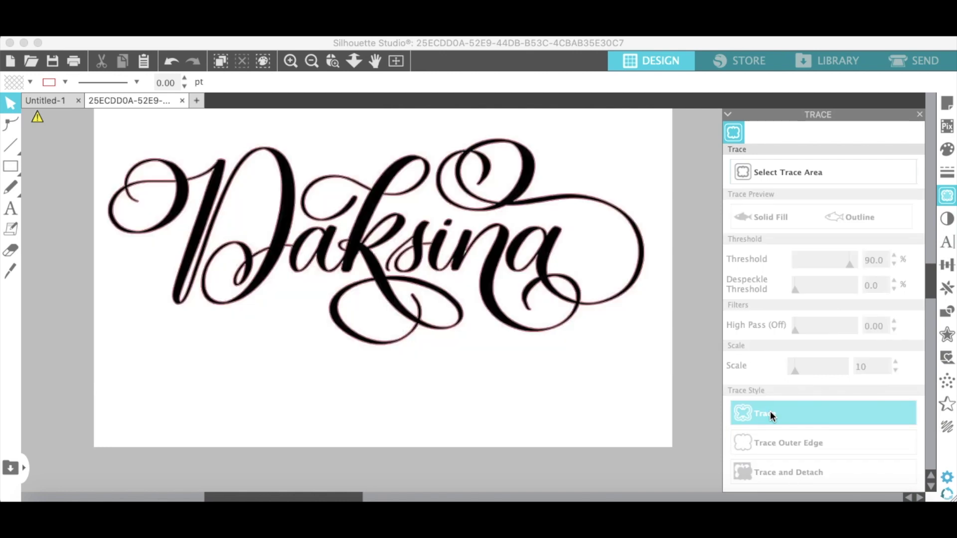
# Move the original image away from the traced outline and delete the image.
pyautogui.click(412, 402)
pyautogui.moveTo(402, 405); pyautogui.dragTo(408, 450)
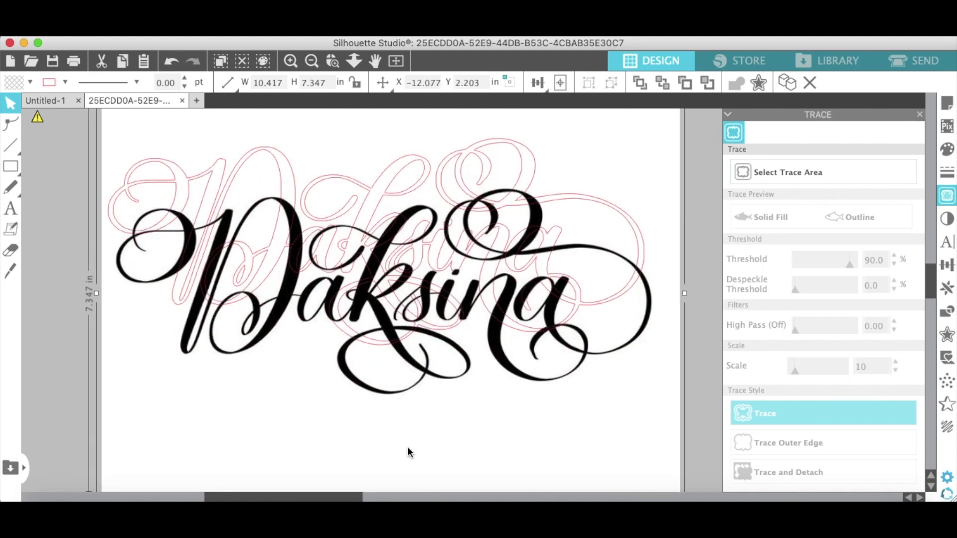
pyautogui.press('Delete')
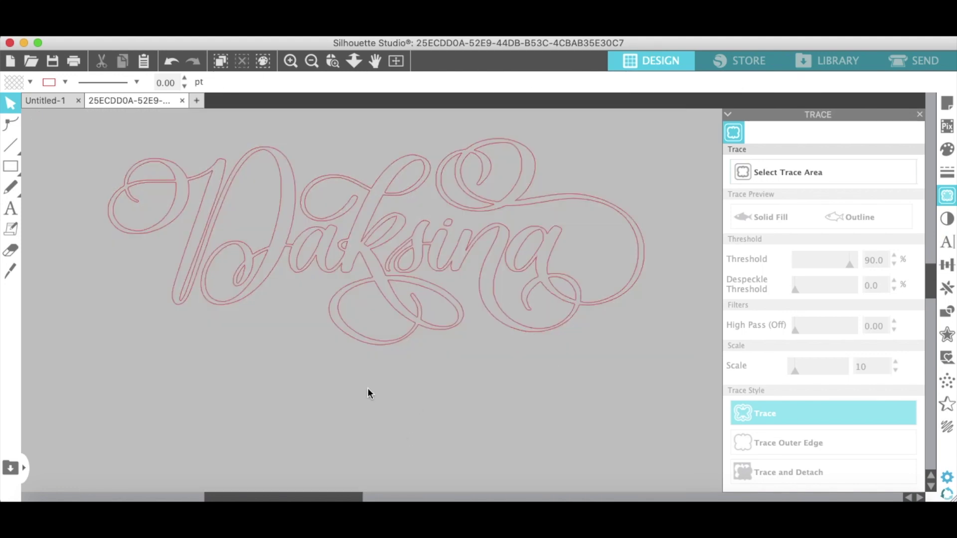
pyautogui.scroll(2, 420, 324)
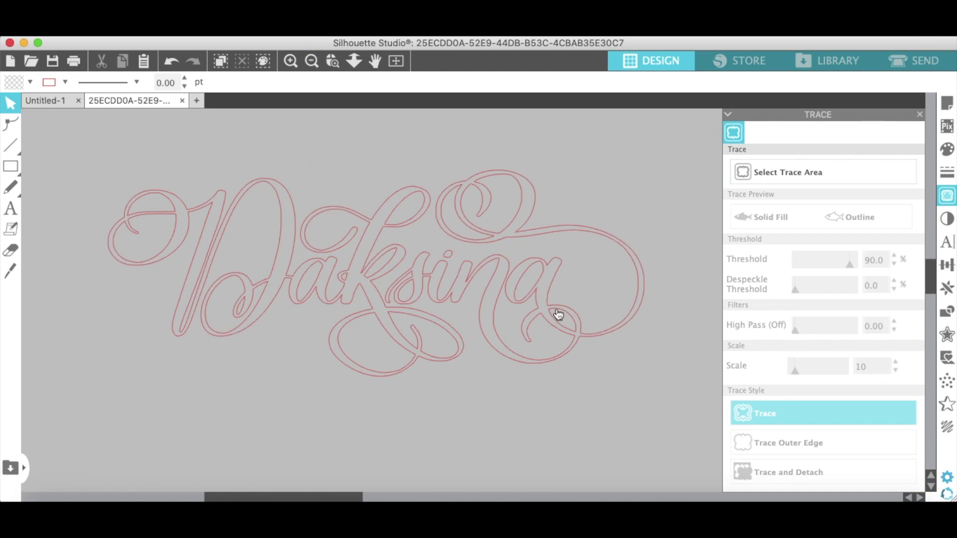
# Try magenta and red fills on the traced script lettering, and return it to no fill.
pyautogui.click(320, 284)
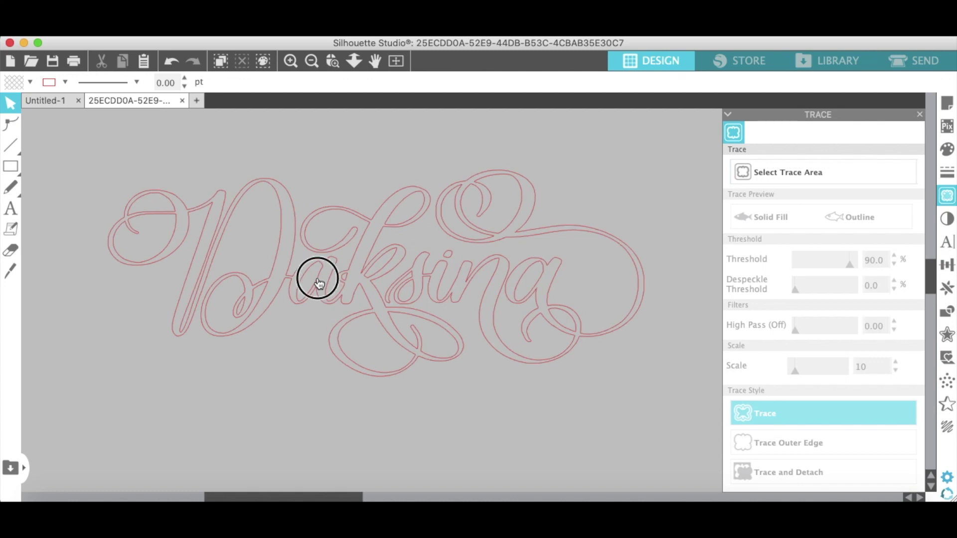
pyautogui.click(946, 151)
pyautogui.click(768, 177)
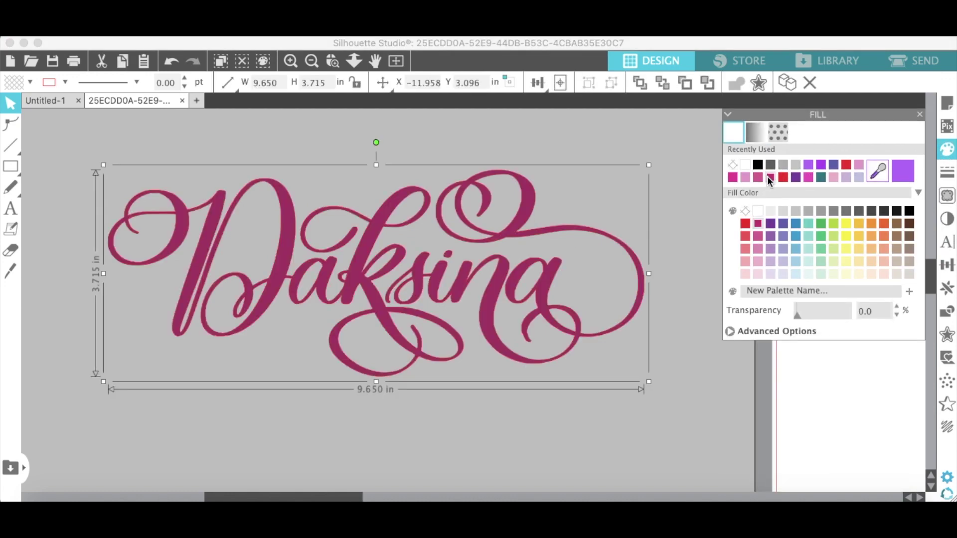
pyautogui.click(740, 224)
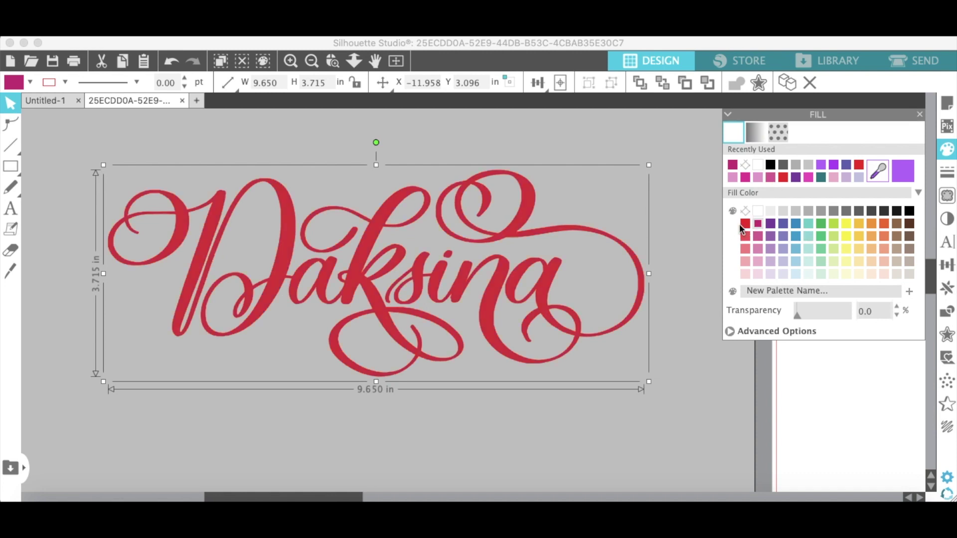
pyautogui.click(757, 166)
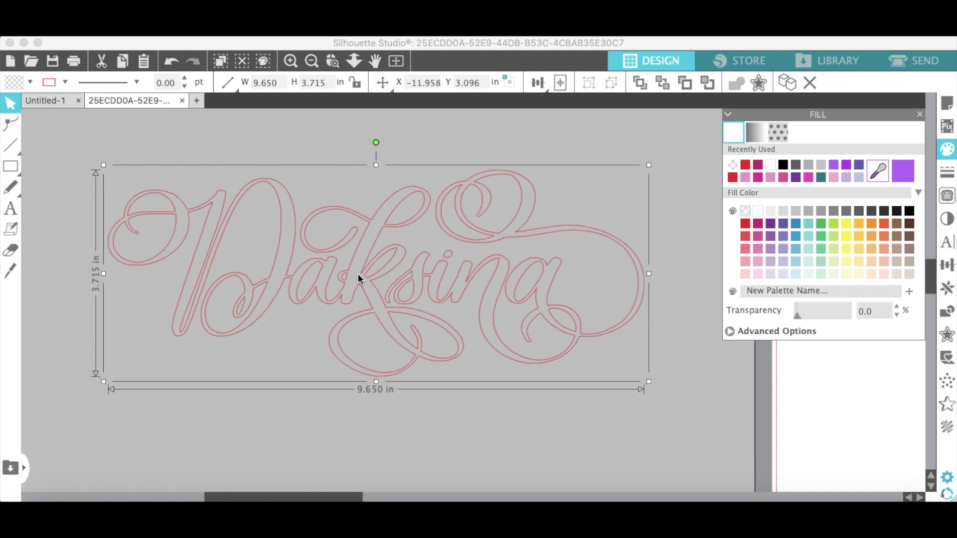
# Close the fill settings and move the traced lettering from the grey workspace onto the upper part of the page.
pyautogui.click(313, 61)
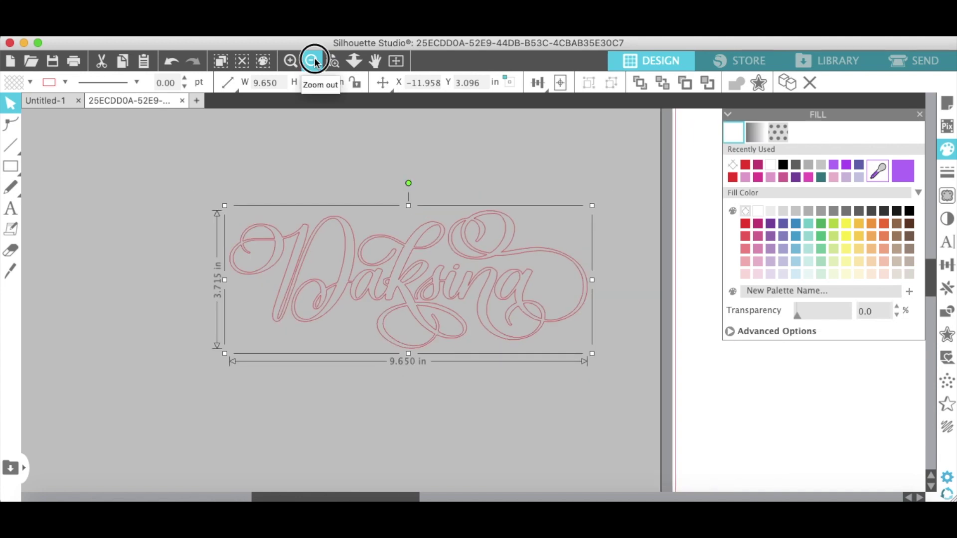
pyautogui.click(919, 115)
pyautogui.moveTo(498, 265); pyautogui.dragTo(750, 204)
pyautogui.hscroll(5, 749, 203)
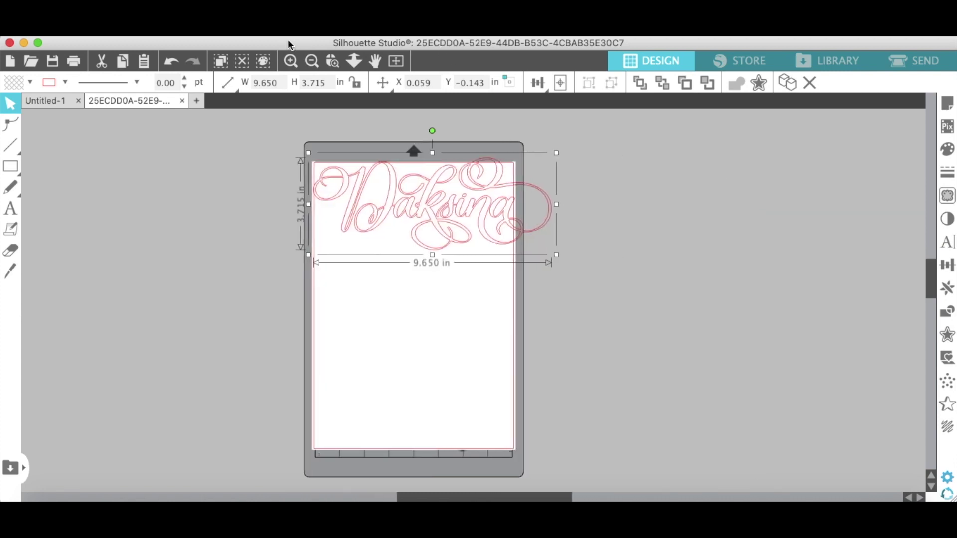
# Scale the traced lettering down proportionally to about 6.76 in wide and 2.60 in high so it fits the page width.
pyautogui.click(290, 60)
pyautogui.hscroll(-3, 444, 299)
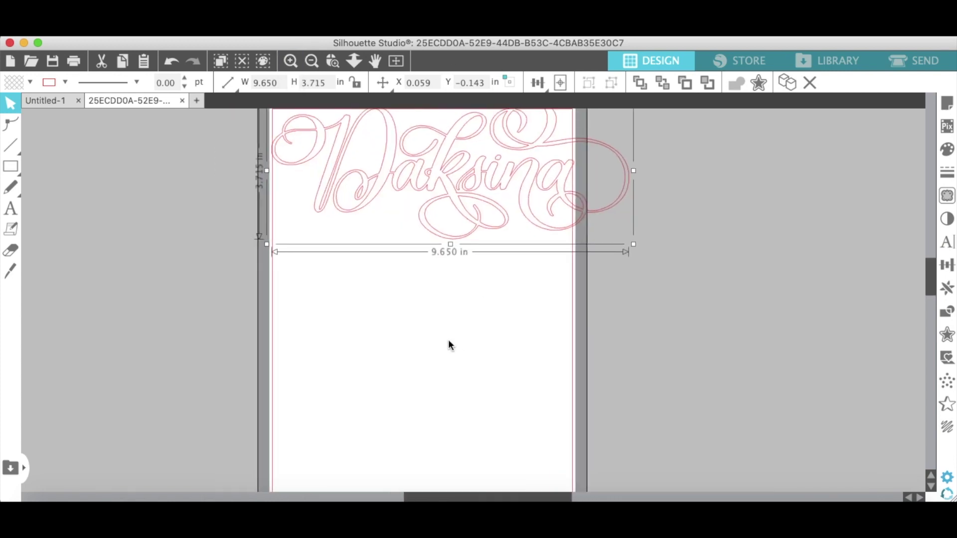
pyautogui.scroll(2, 448, 339)
pyautogui.moveTo(654, 280); pyautogui.dragTo(543, 250)
pyautogui.click(524, 289)
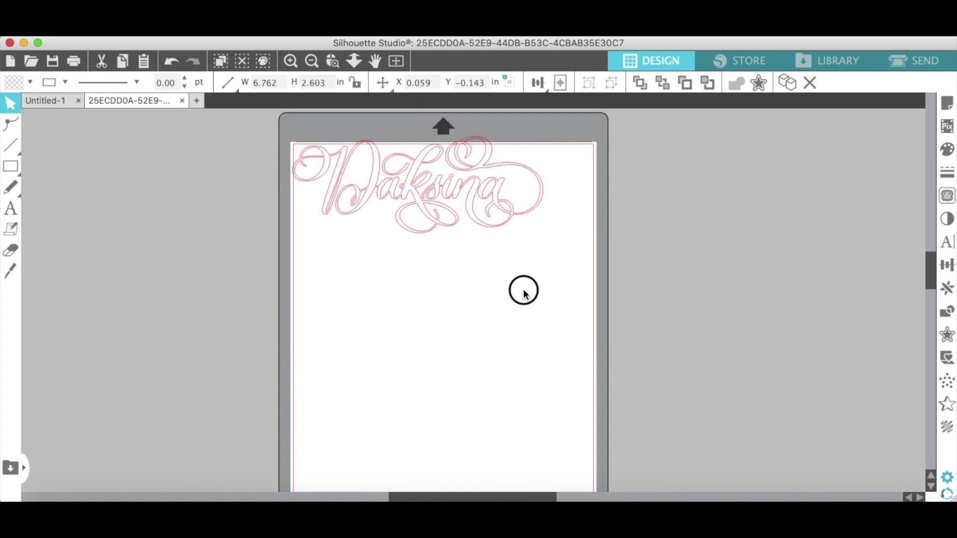
# Position the lettering inside the red cut border near the page's upper edge, and deselect it.
pyautogui.moveTo(477, 199); pyautogui.dragTo(478, 199)
pyautogui.click(500, 129)
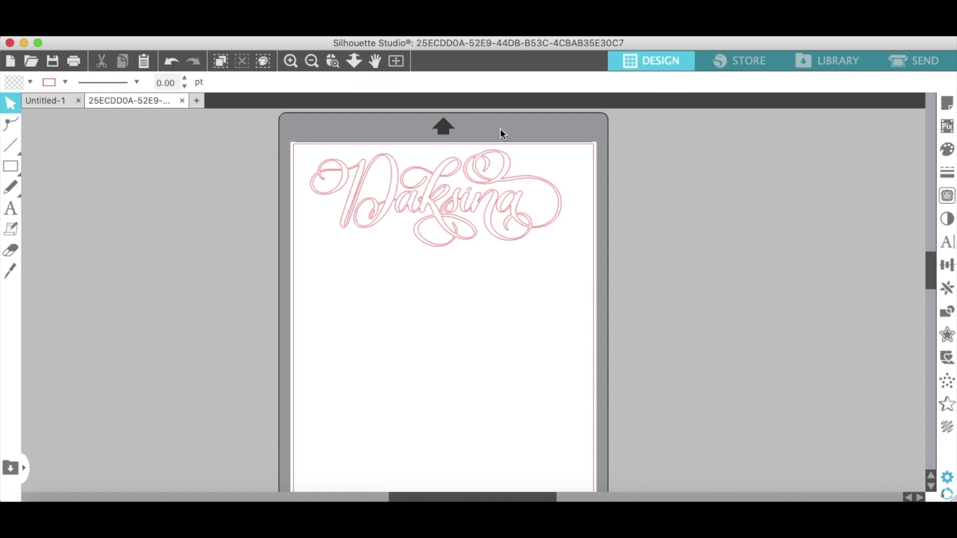
pyautogui.click(288, 60)
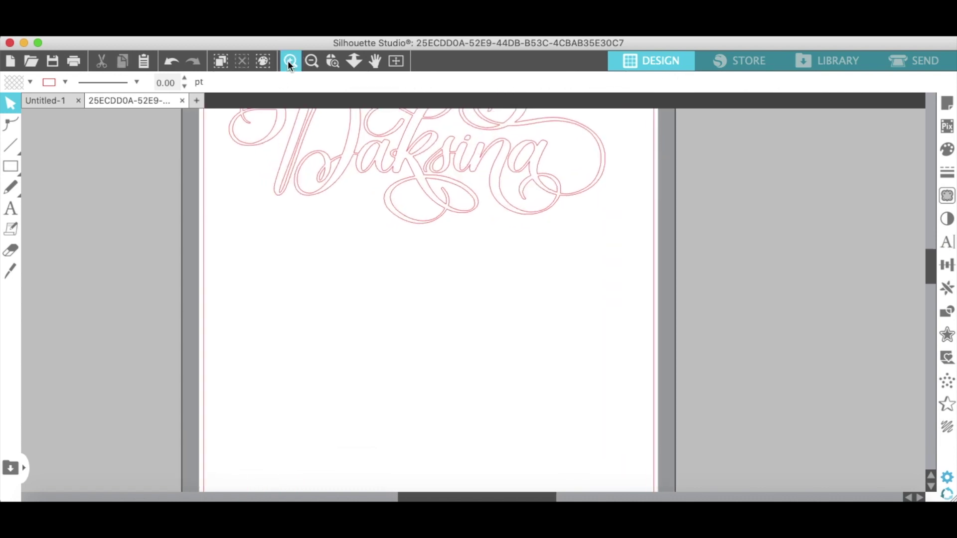
pyautogui.scroll(3, 446, 259)
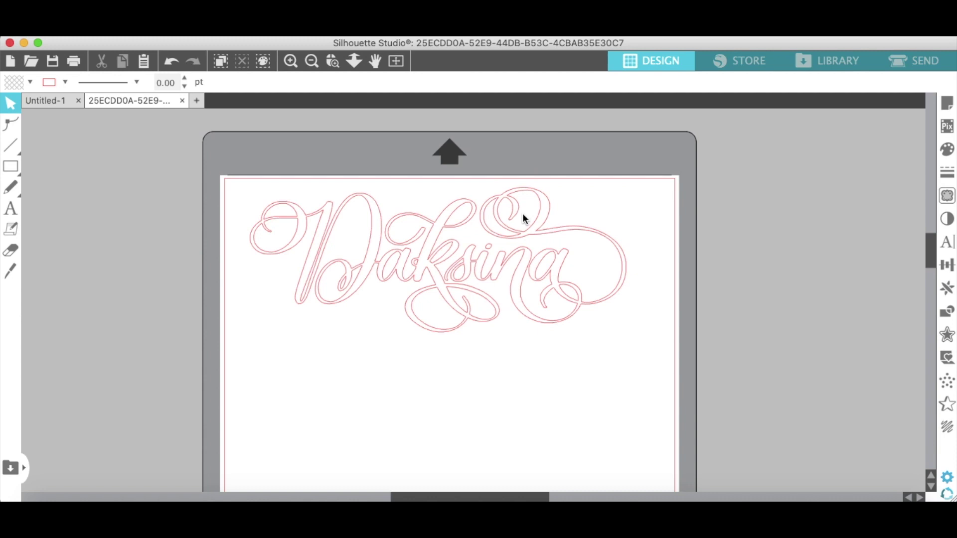
pyautogui.moveTo(519, 241); pyautogui.dragTo(523, 236)
pyautogui.click(496, 322)
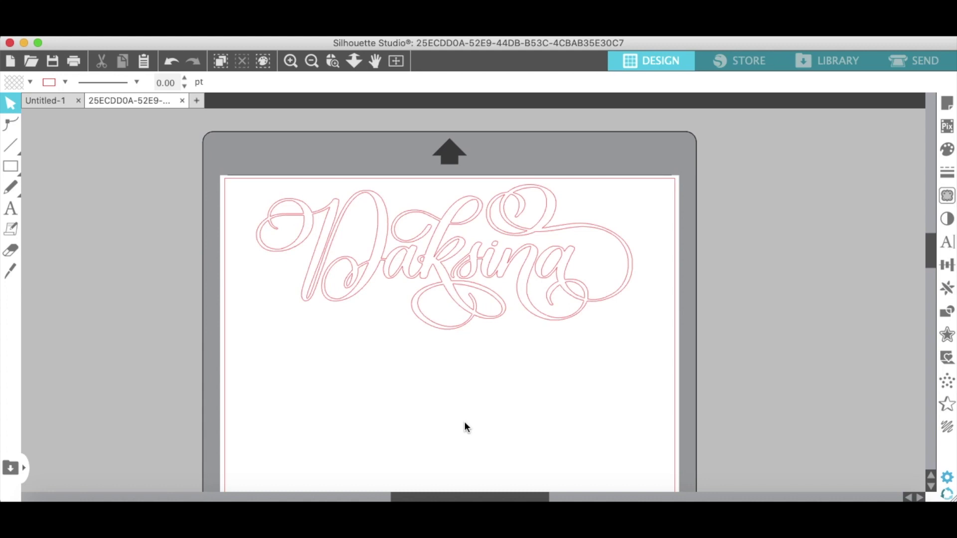
pyautogui.scroll(-1, 495, 344)
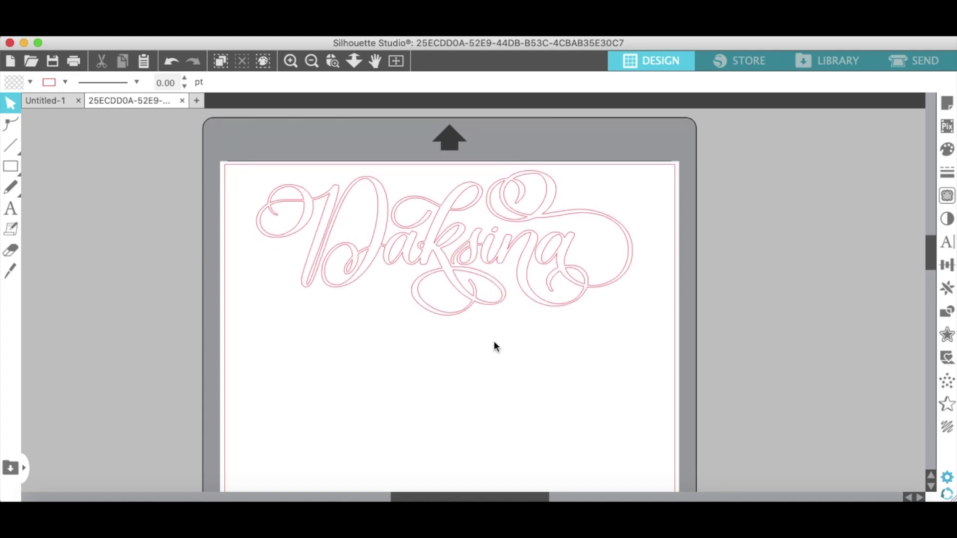
pyautogui.scroll(2, 423, 310)
pyautogui.scroll(-4, 419, 329)
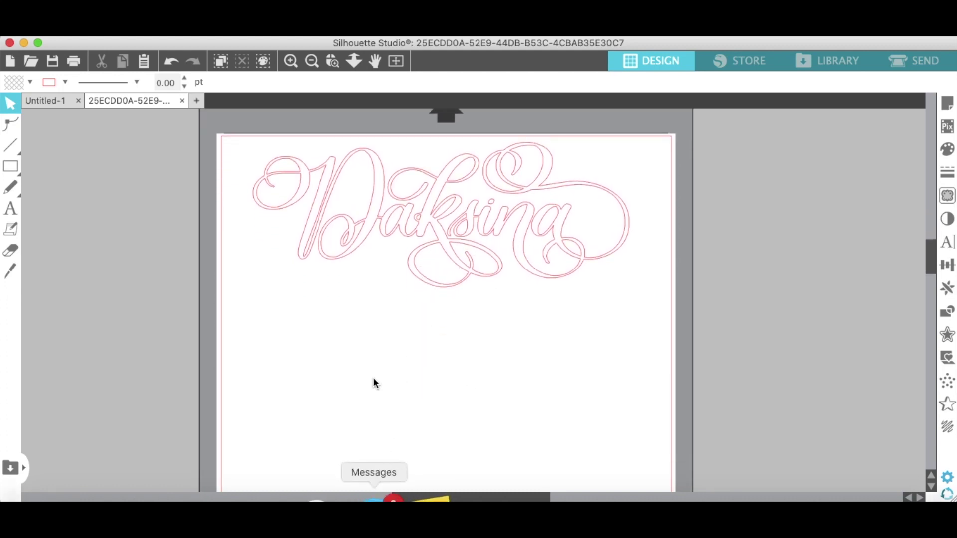
pyautogui.scroll(-8, 376, 350)
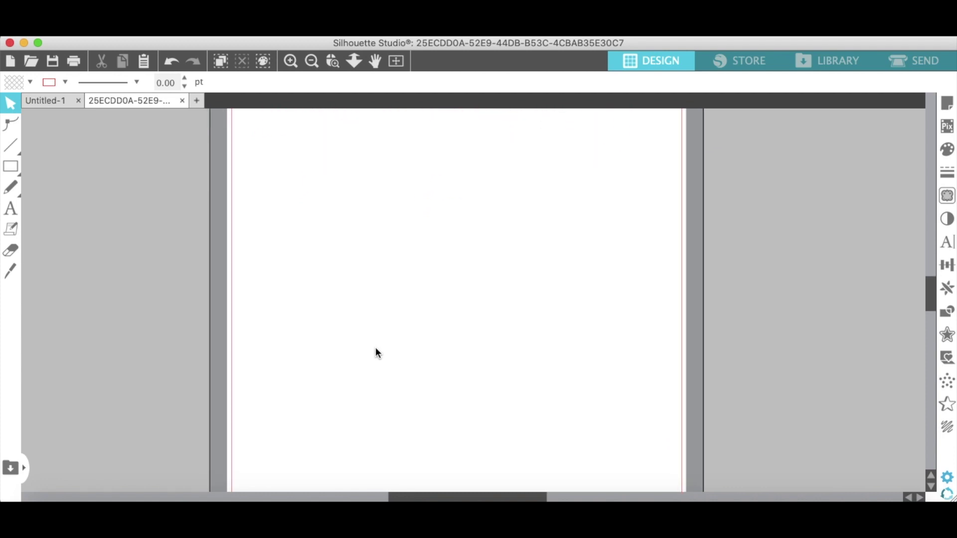
pyautogui.click(312, 61)
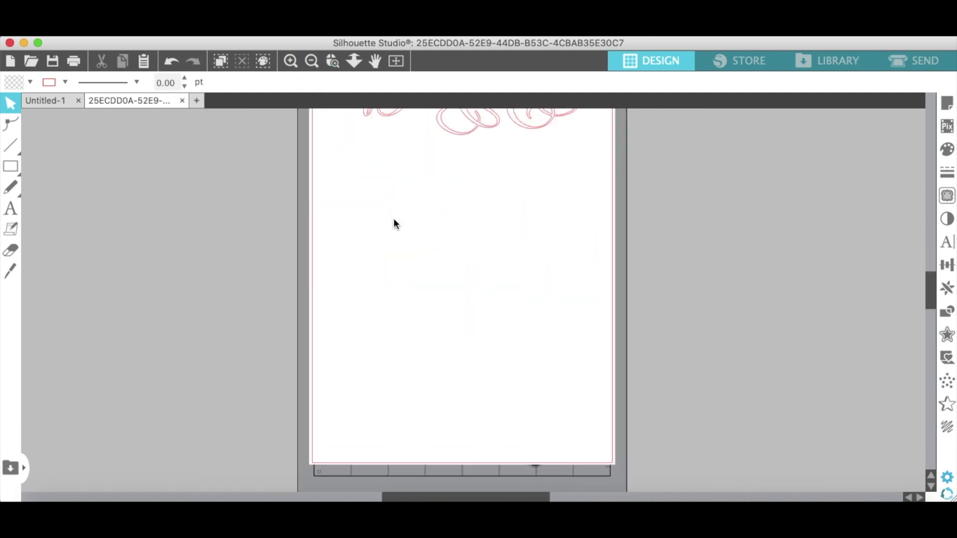
pyautogui.scroll(1, 395, 224)
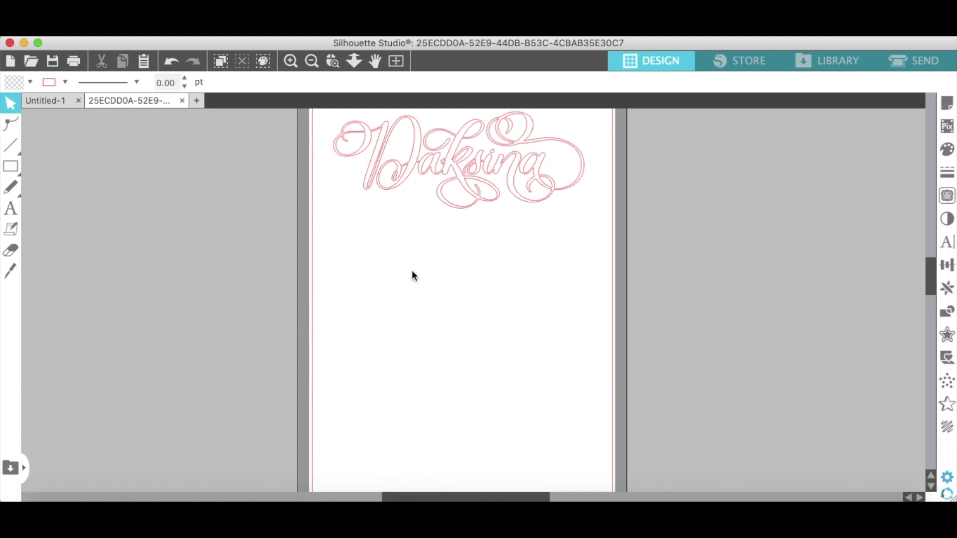
pyautogui.scroll(1, 411, 224)
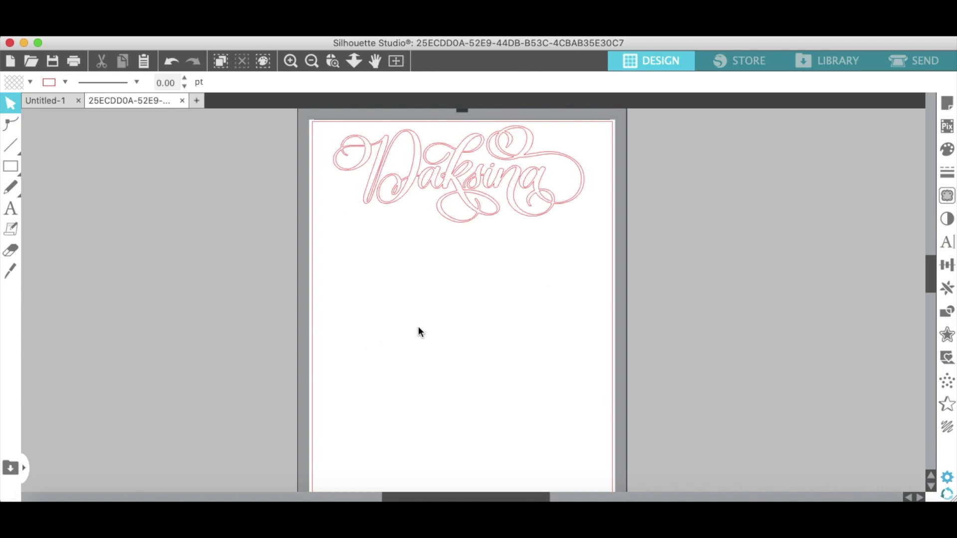
pyautogui.scroll(1, 505, 328)
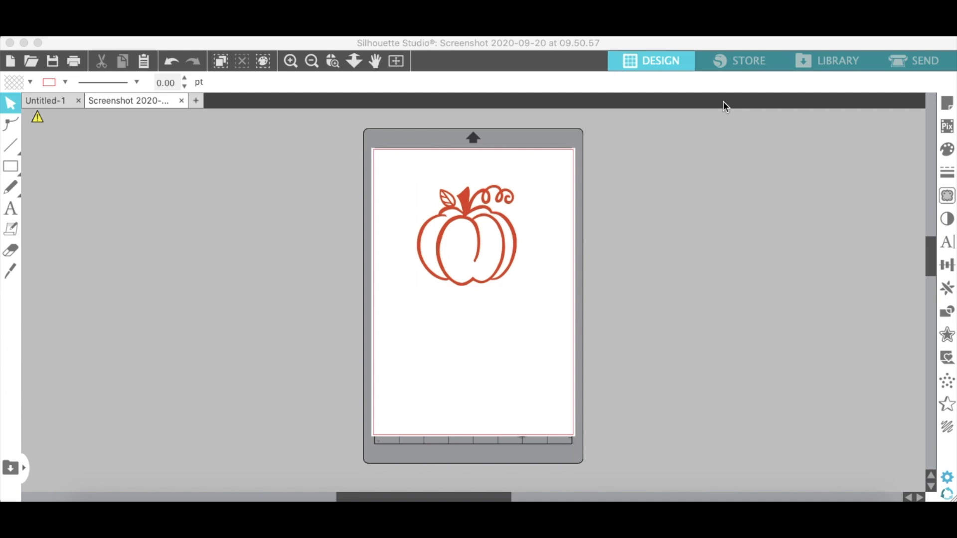
# Open the Silhouette Design Store in the browser, widen its window, and search for "pumpkins".
pyautogui.click(737, 69)
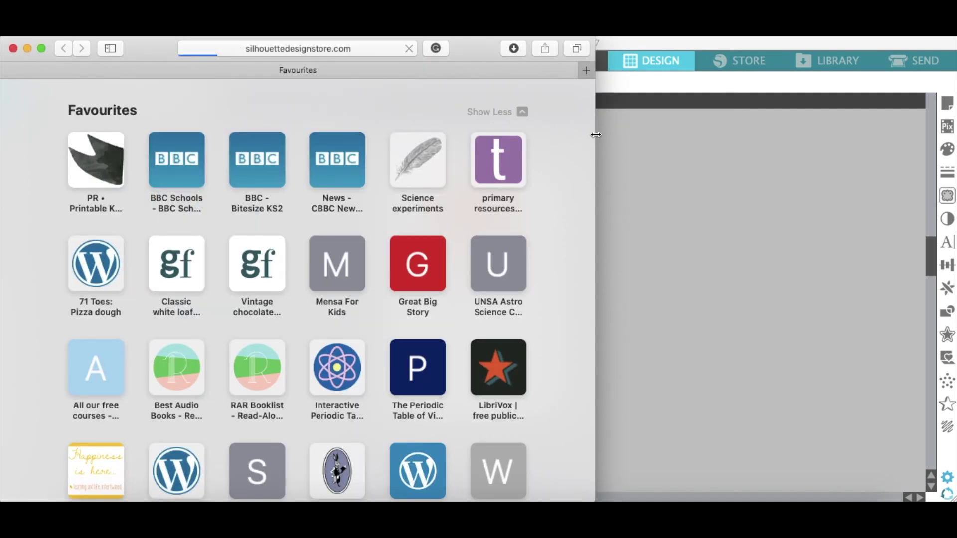
pyautogui.moveTo(596, 135); pyautogui.dragTo(946, 196)
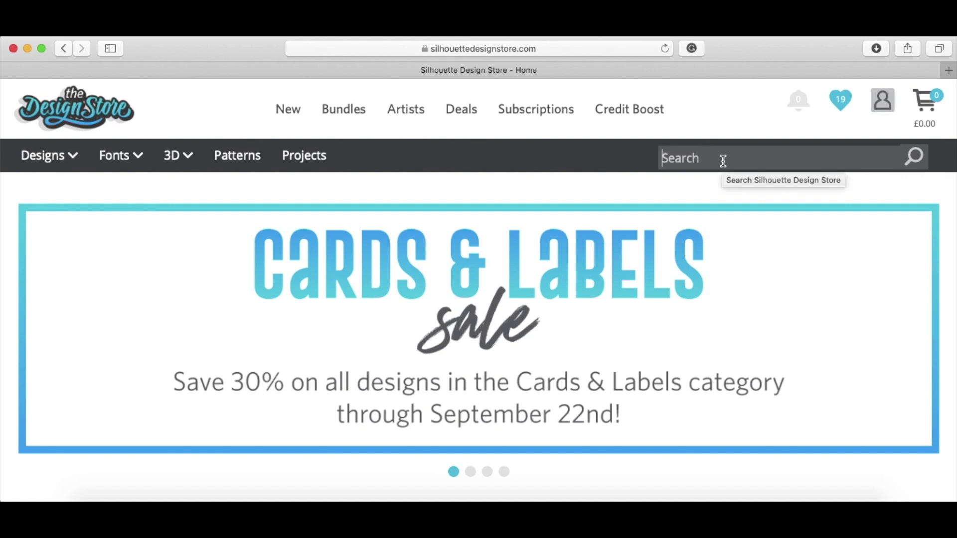
pyautogui.write('pumkins')
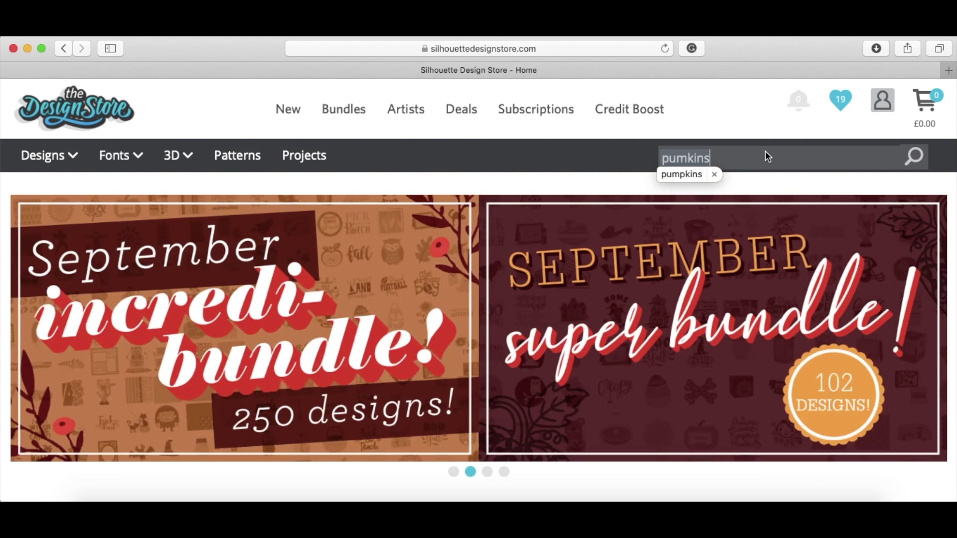
pyautogui.press('Return')
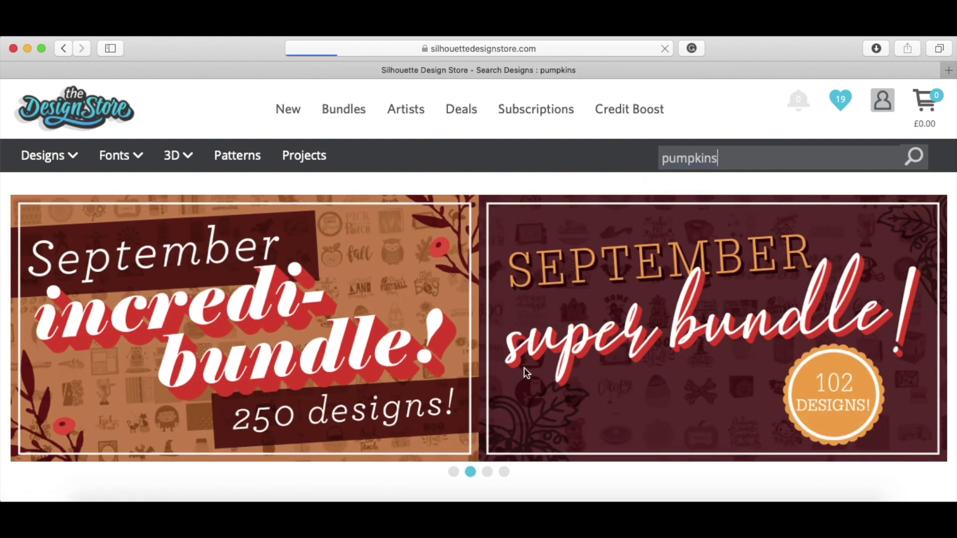
# Browse the pumpkin search results and examine the available design styles and their prices.
pyautogui.scroll(-2, 524, 367)
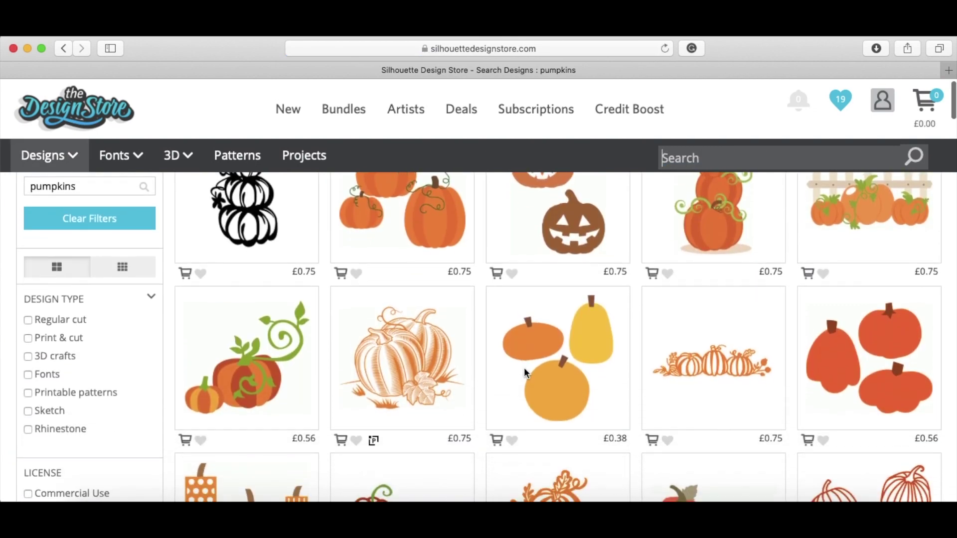
pyautogui.scroll(-8, 525, 371)
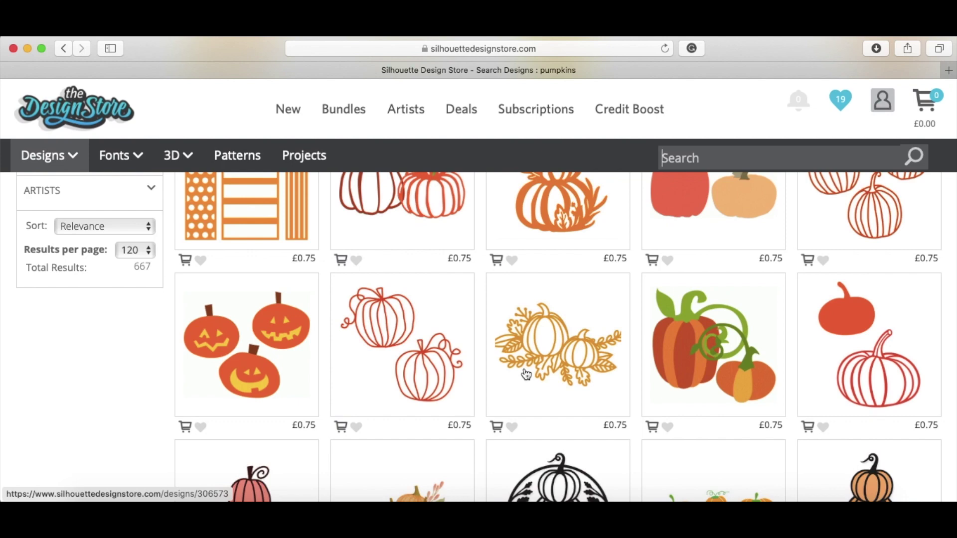
pyautogui.scroll(-10, 526, 373)
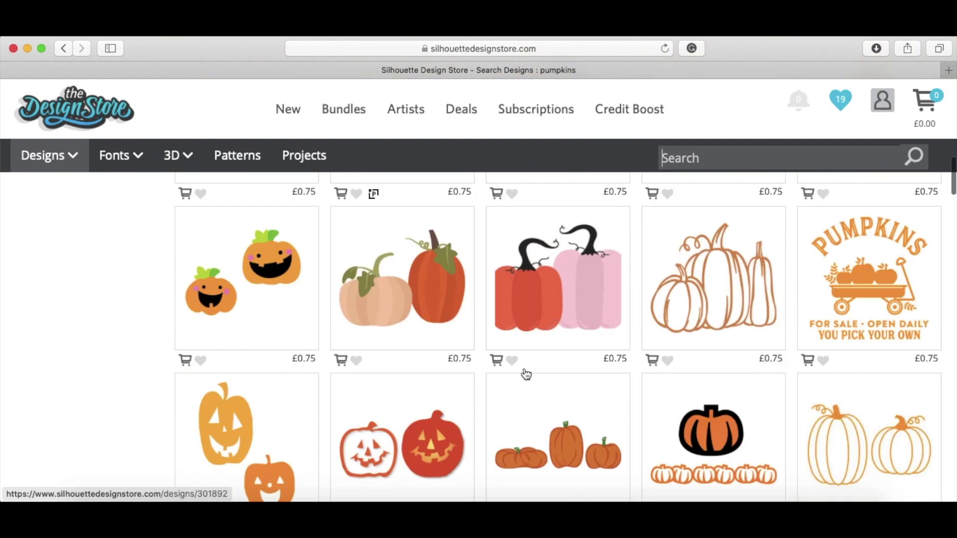
pyautogui.scroll(-5, 526, 374)
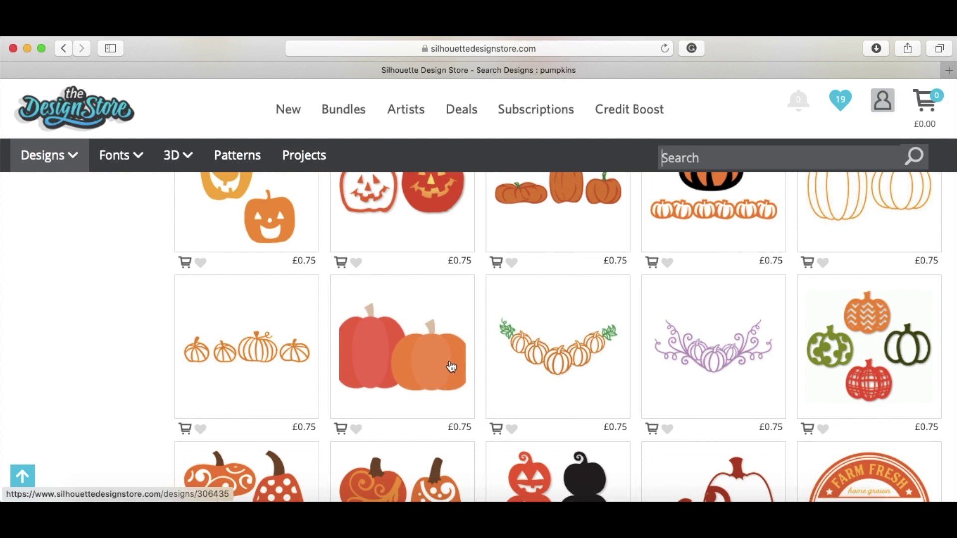
pyautogui.scroll(5, 558, 354)
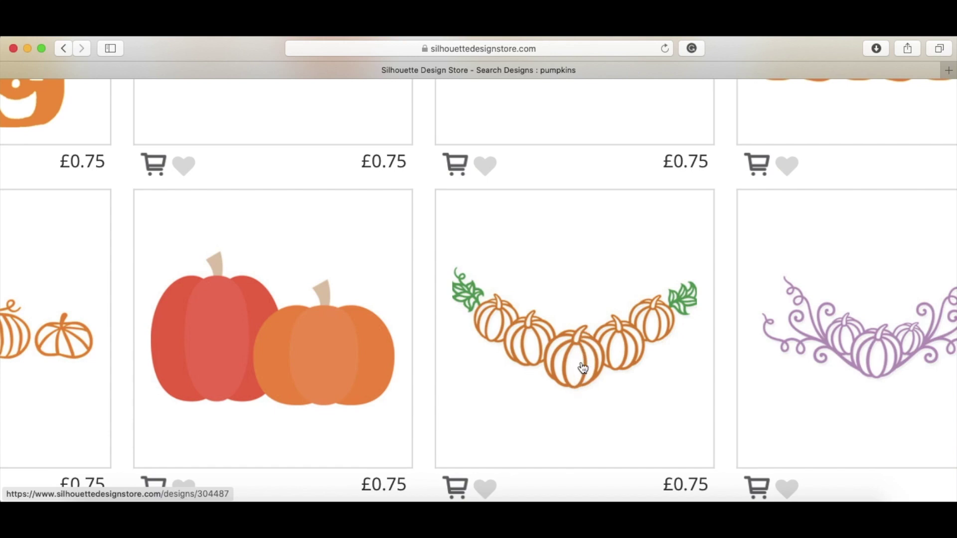
pyautogui.scroll(-5, 582, 368)
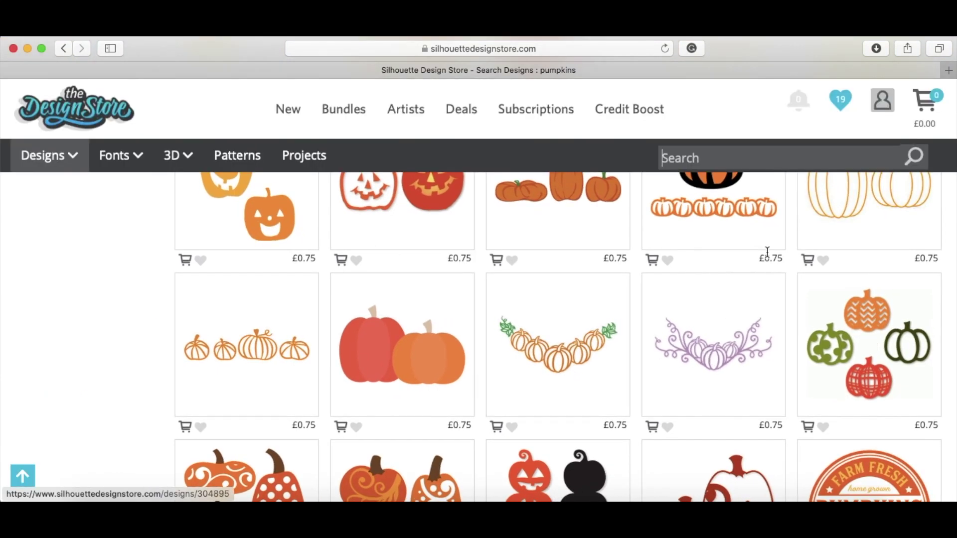
pyautogui.scroll(2, 554, 272)
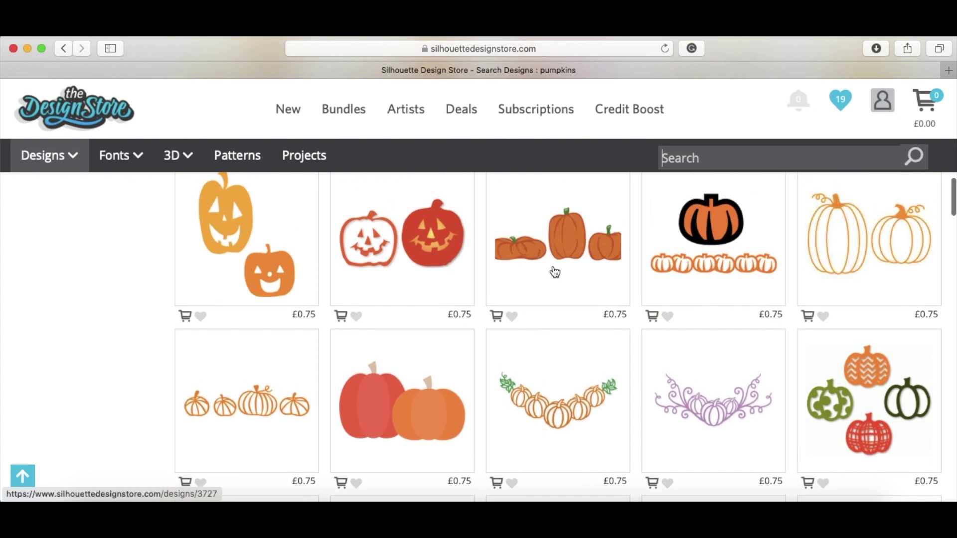
pyautogui.scroll(-2, 554, 271)
pyautogui.scroll(3, 552, 271)
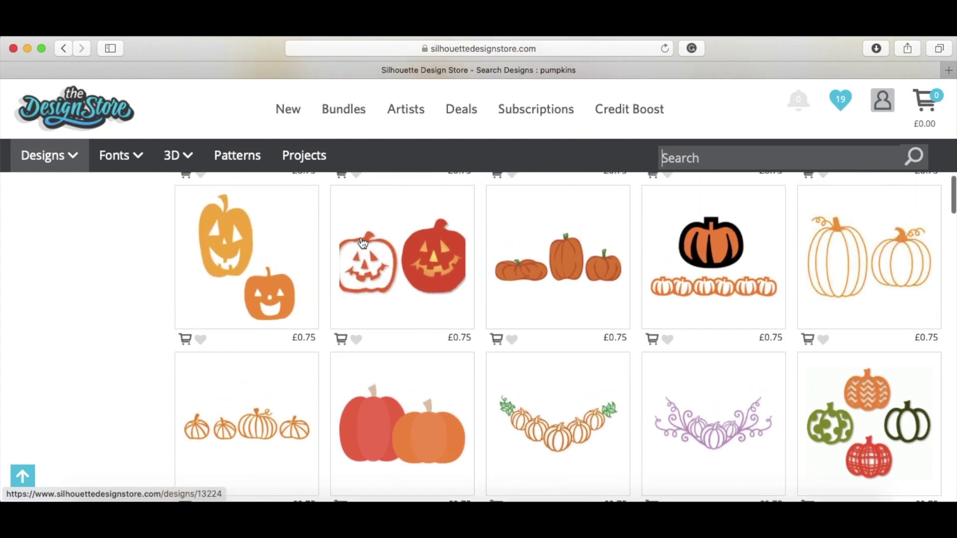
pyautogui.scroll(-8, 364, 279)
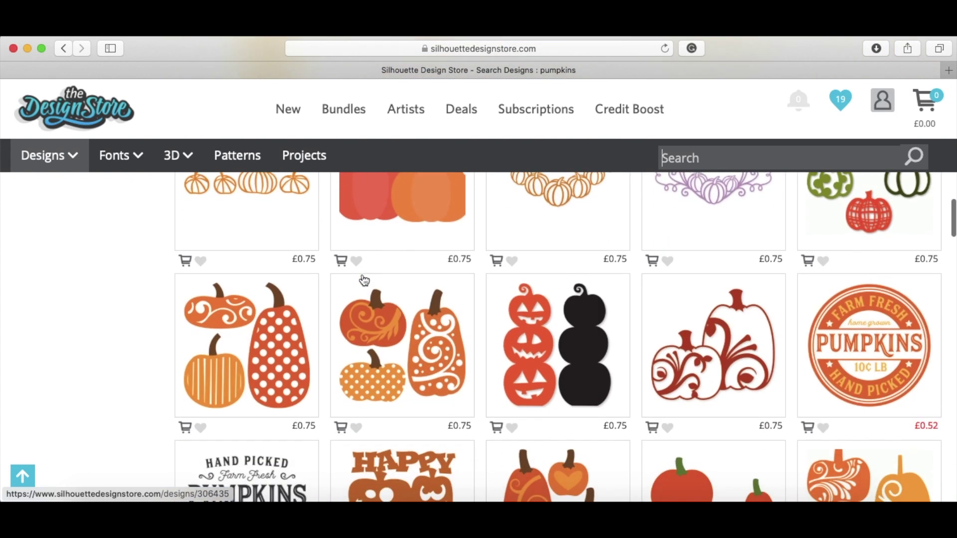
pyautogui.scroll(-4, 361, 279)
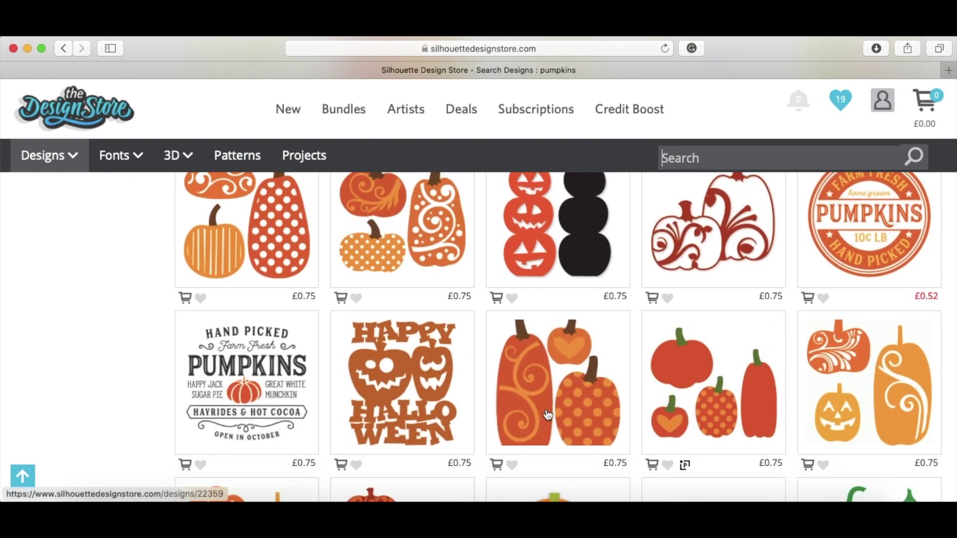
pyautogui.scroll(15, 547, 415)
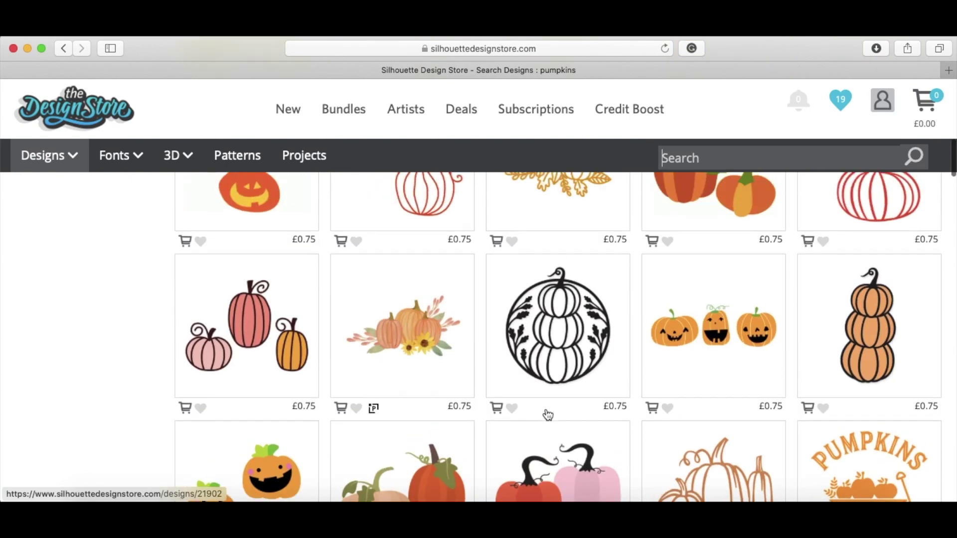
pyautogui.scroll(5, 547, 415)
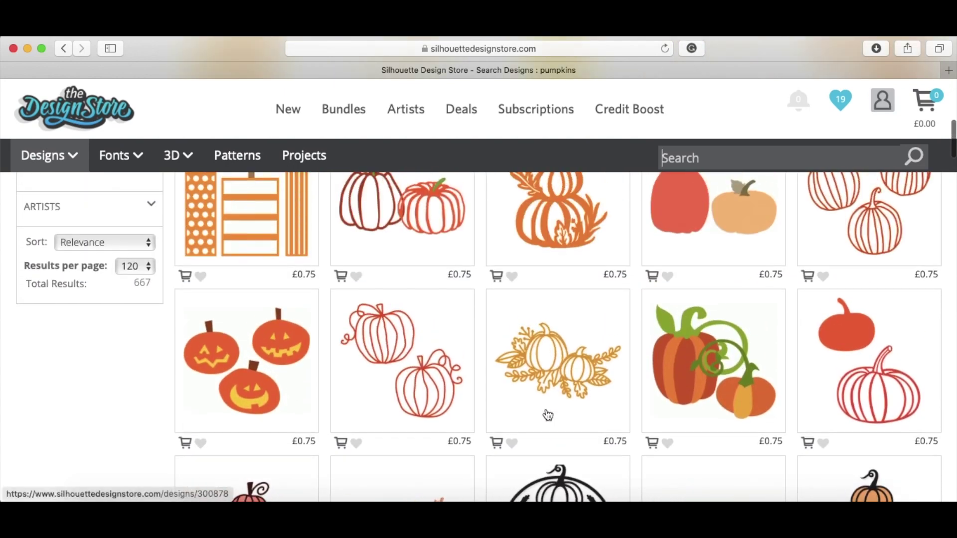
# Return to the start of the pumpkin results, minimize the browser and switch back to the pumpkin screenshot in Silhouette Studio.
pyautogui.scroll(10, 547, 414)
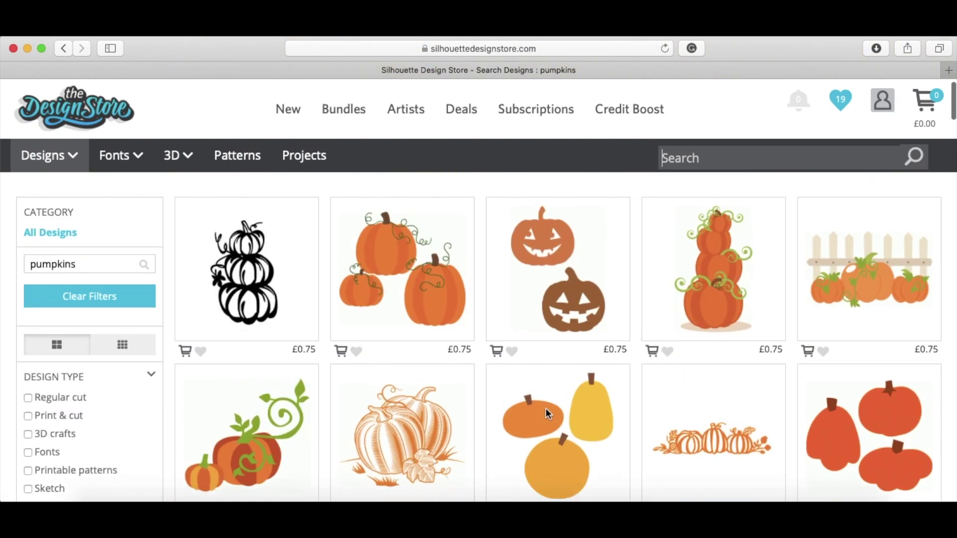
pyautogui.scroll(2, 546, 408)
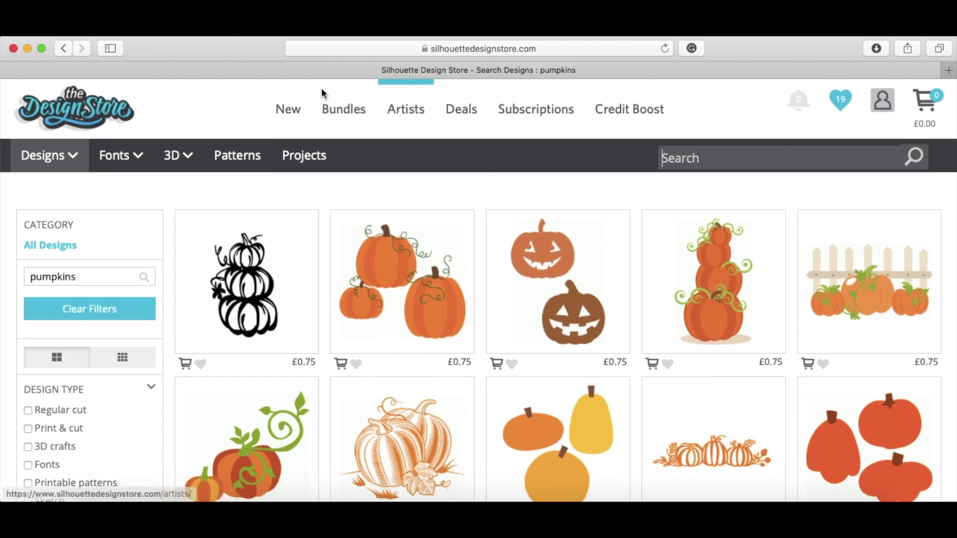
pyautogui.click(28, 49)
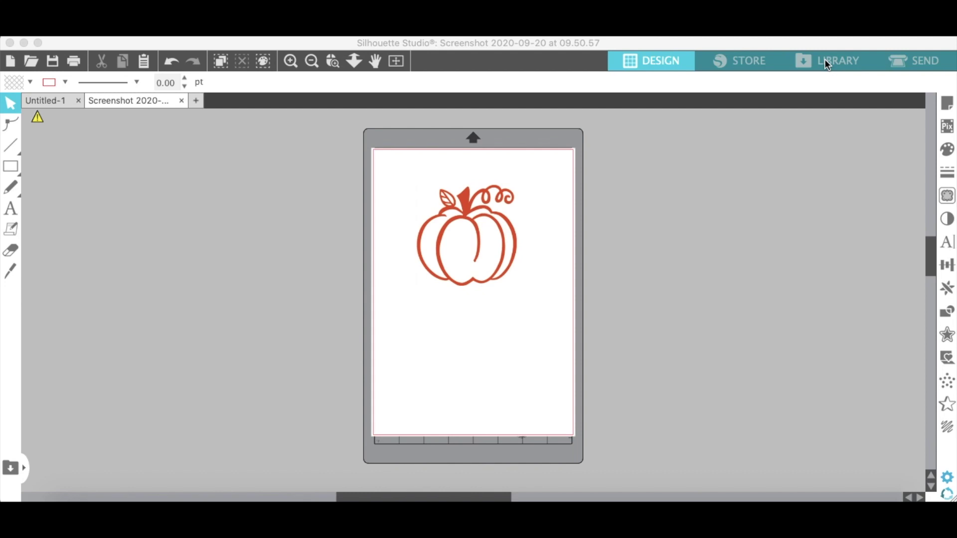
pyautogui.click(505, 300)
pyautogui.click(577, 330)
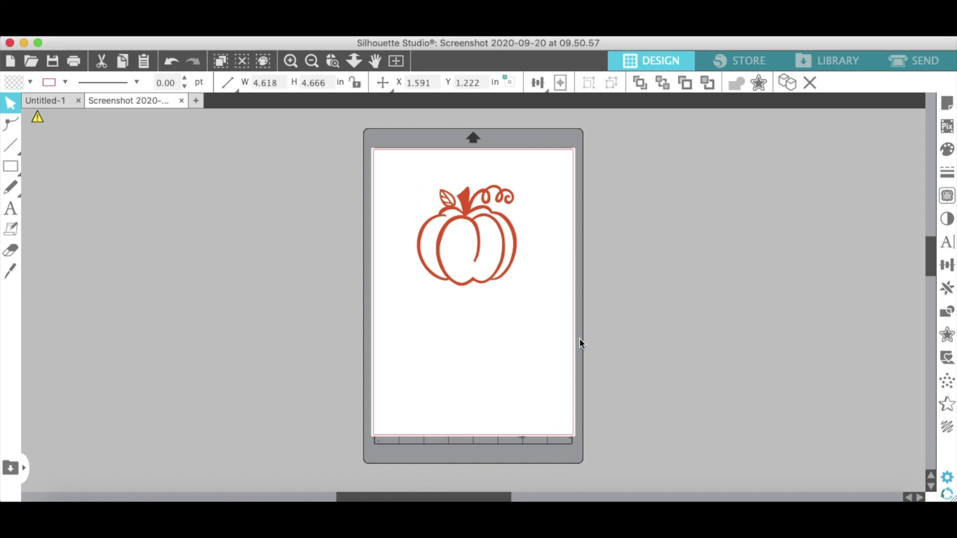
# Define a trace area about 4.55 in wide and 4.69 in high around the pumpkin image.
pyautogui.click(477, 238)
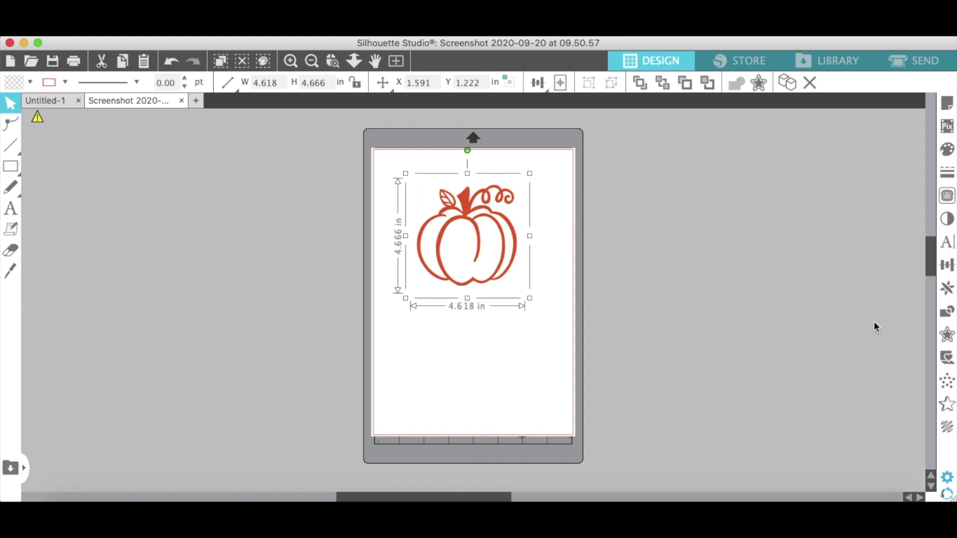
pyautogui.click(950, 199)
pyautogui.click(753, 174)
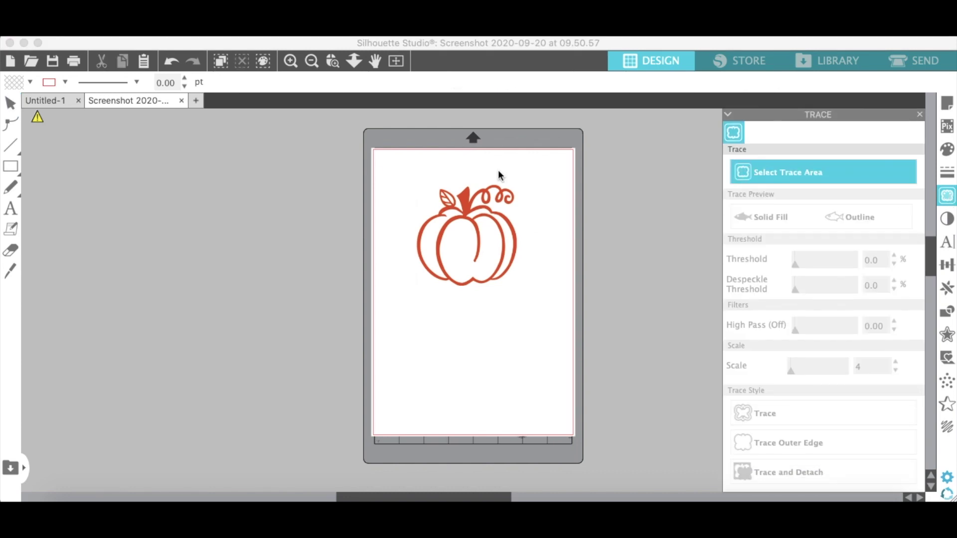
pyautogui.moveTo(412, 173); pyautogui.dragTo(527, 295)
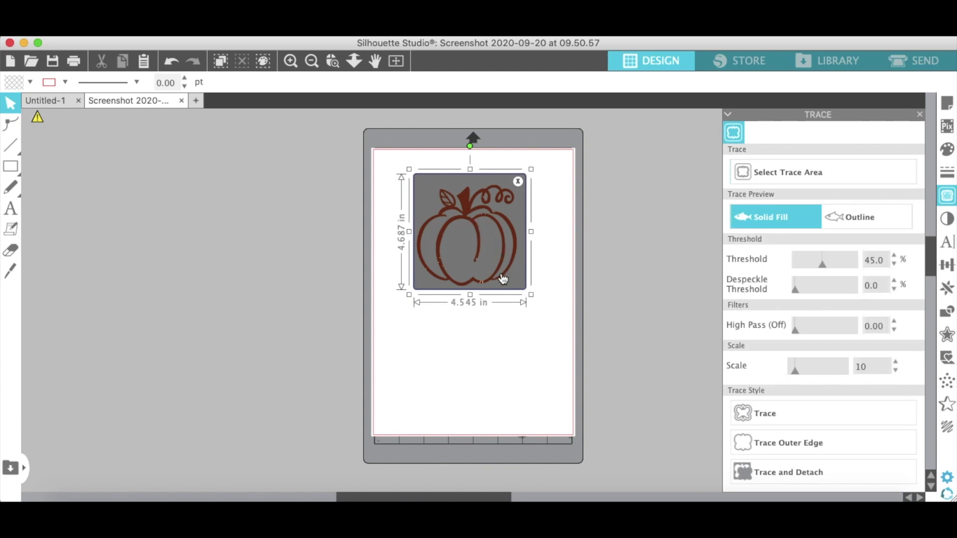
# Set the trace threshold to 97% and trace the pumpkin with the standard Trace style.
pyautogui.click(824, 269)
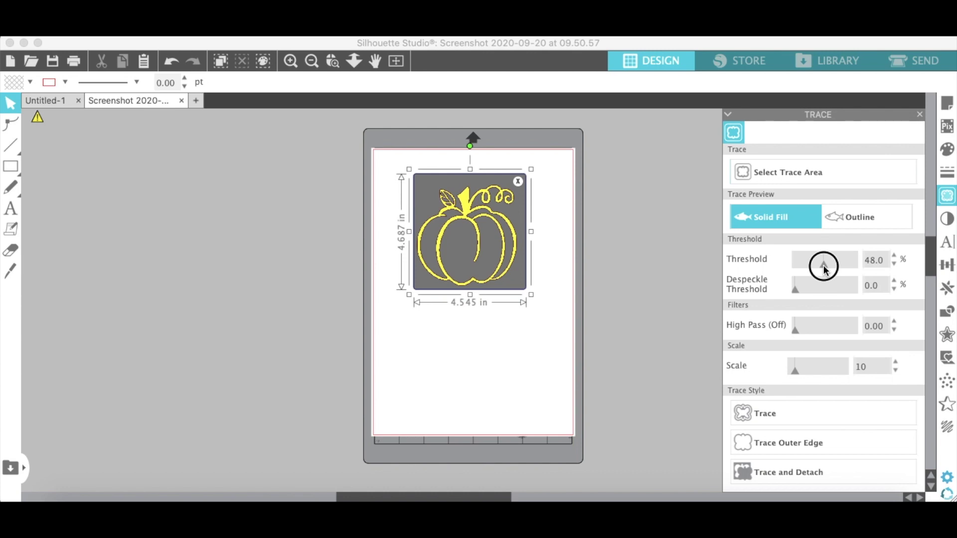
pyautogui.moveTo(824, 264); pyautogui.dragTo(870, 268)
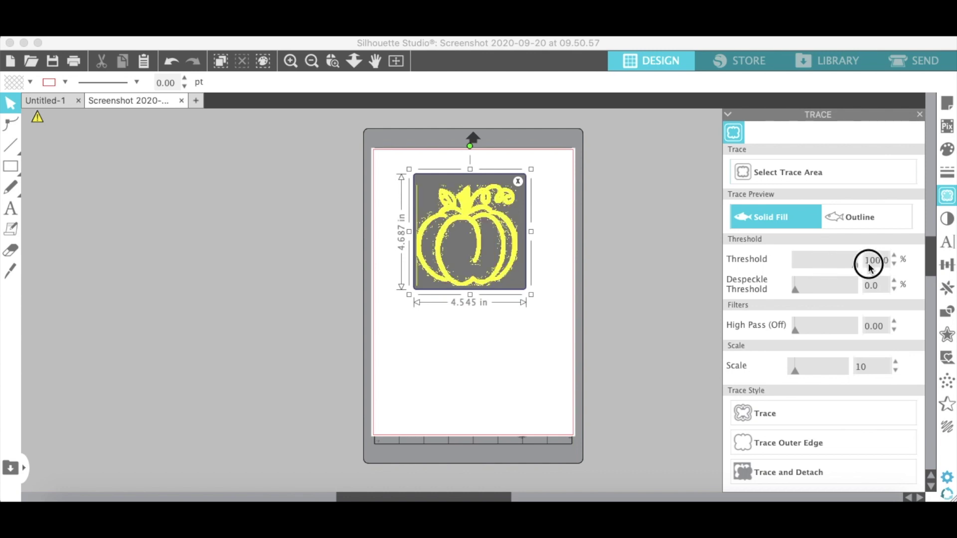
pyautogui.click(894, 264)
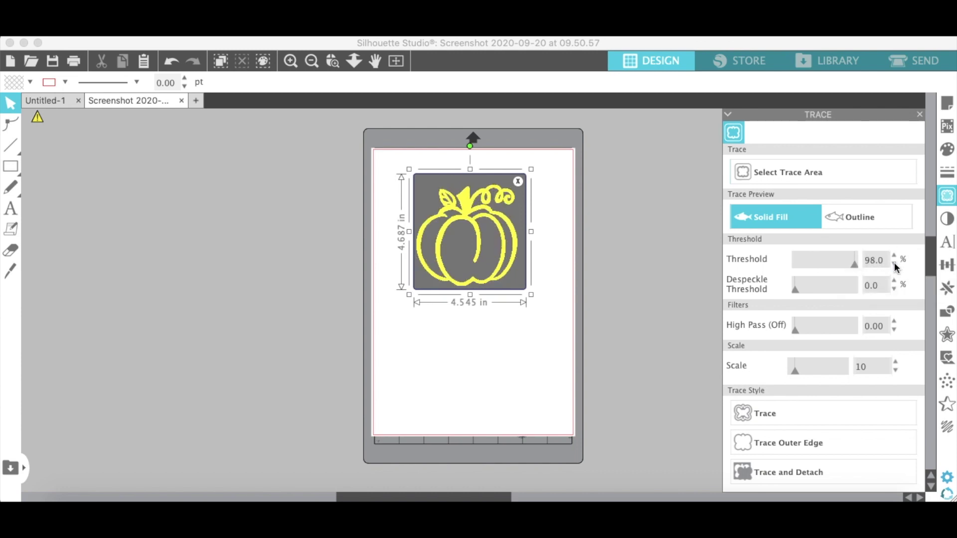
pyautogui.click(894, 264)
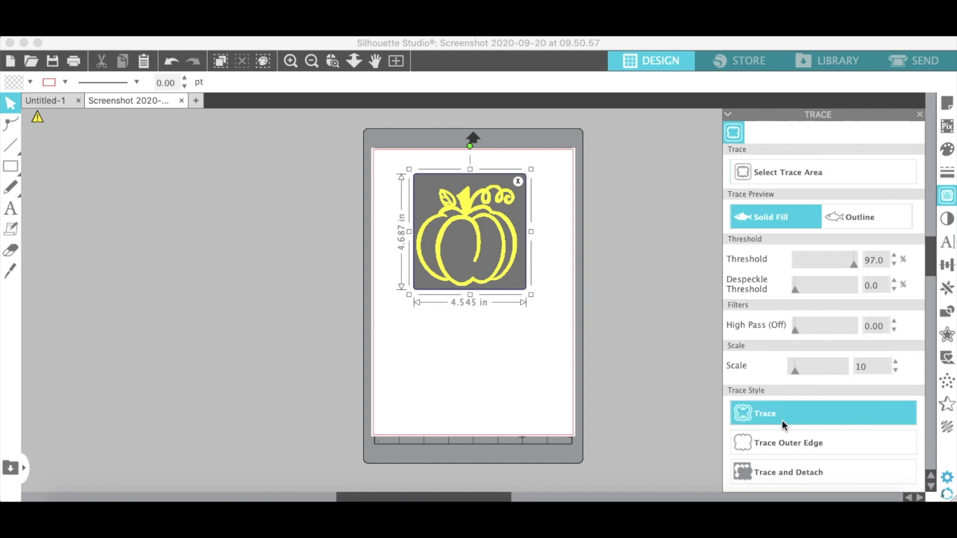
pyautogui.press('Delete')
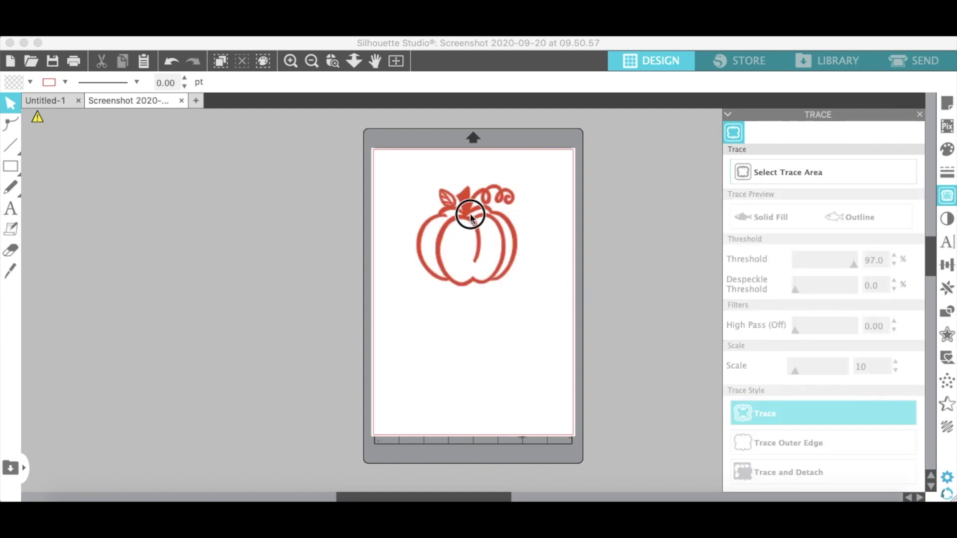
# Separate the traced outline from the source pumpkin image, delete the image, and place the outline back on the page.
pyautogui.moveTo(470, 217); pyautogui.dragTo(271, 215)
pyautogui.click(471, 204)
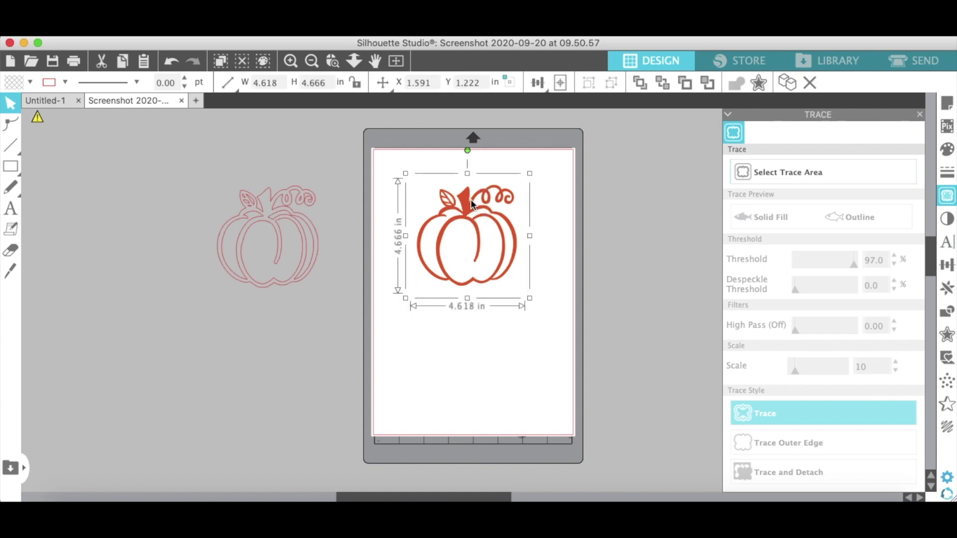
pyautogui.press('Delete')
pyautogui.moveTo(292, 207)
pyautogui.mouseDown()
pyautogui.moveTo(400, 208)
pyautogui.moveTo(444, 196)
pyautogui.moveTo(464, 205)
pyautogui.mouseUp()
pyautogui.click(453, 217)
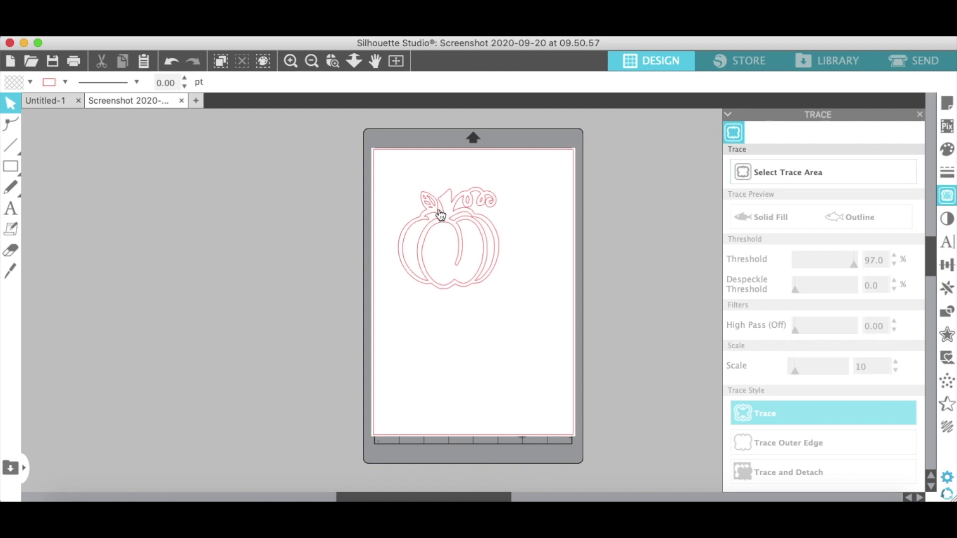
# Scale the traced pumpkin down proportionally to about 2.74 in wide and 2.76 in high, and deselect it.
pyautogui.click(290, 61)
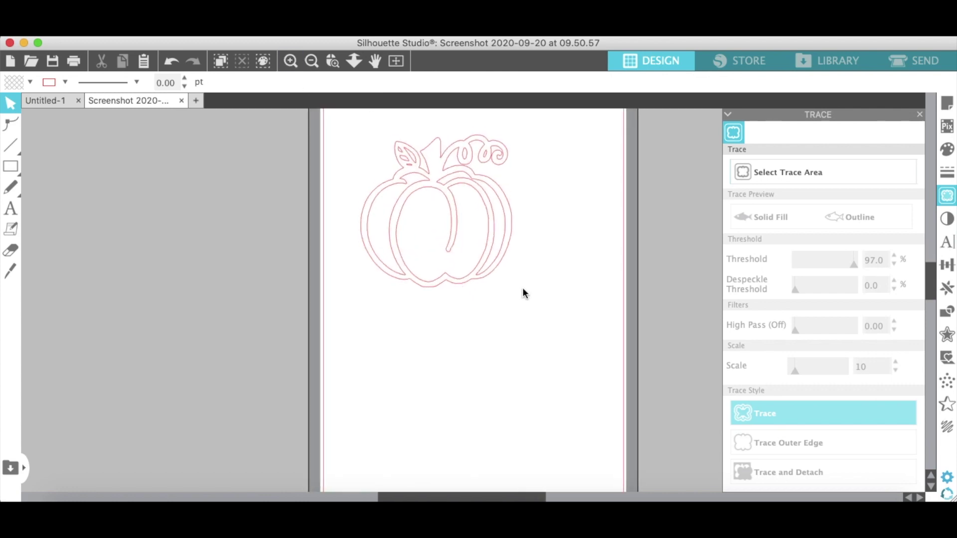
pyautogui.scroll(3, 522, 288)
pyautogui.click(455, 256)
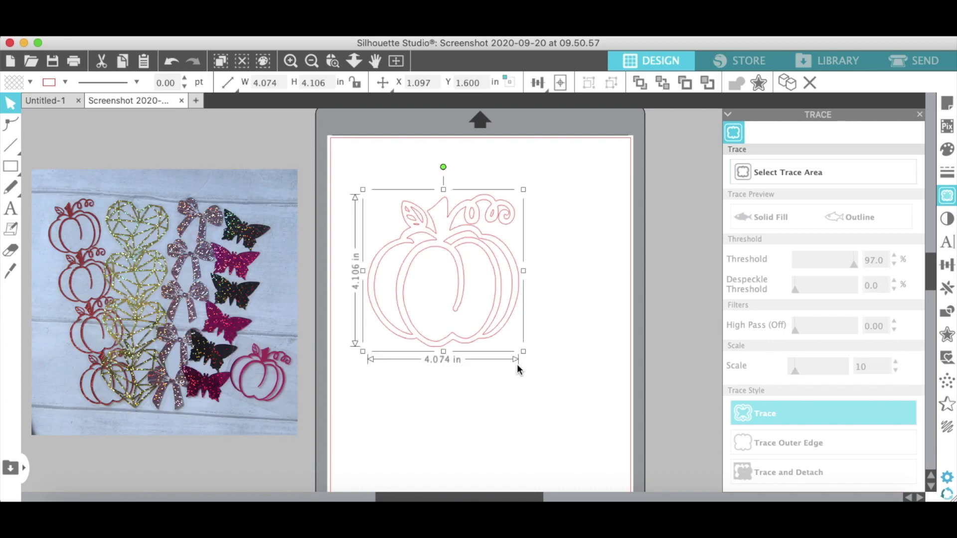
pyautogui.click(519, 349)
pyautogui.click(489, 333)
pyautogui.moveTo(522, 351); pyautogui.dragTo(468, 306)
pyautogui.click(526, 331)
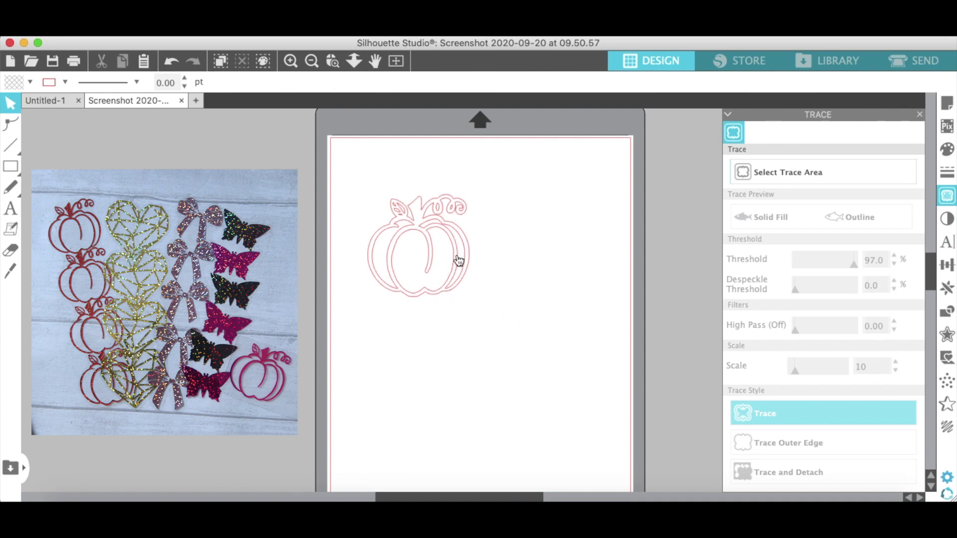
# Replicate the pumpkin downward into a vertical column of five.
pyautogui.click(456, 255)
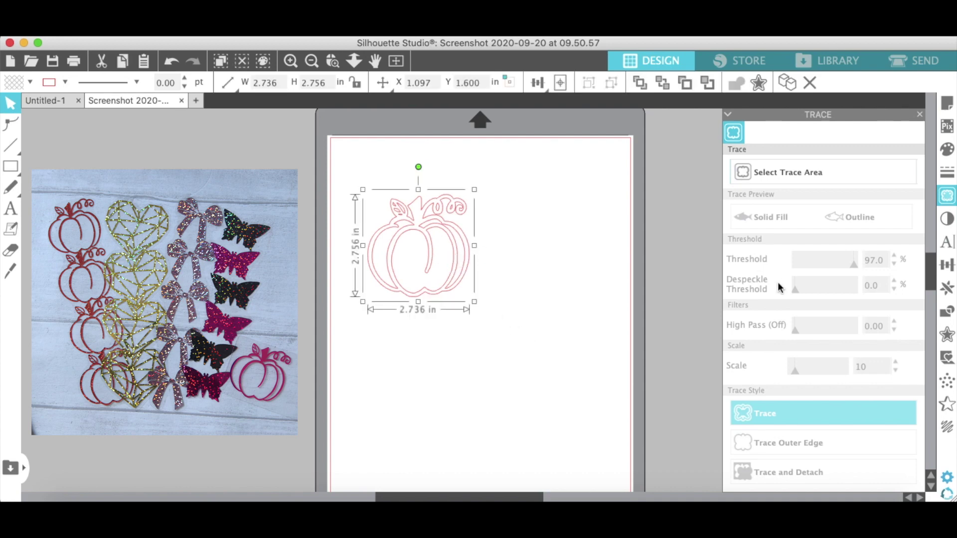
pyautogui.click(947, 269)
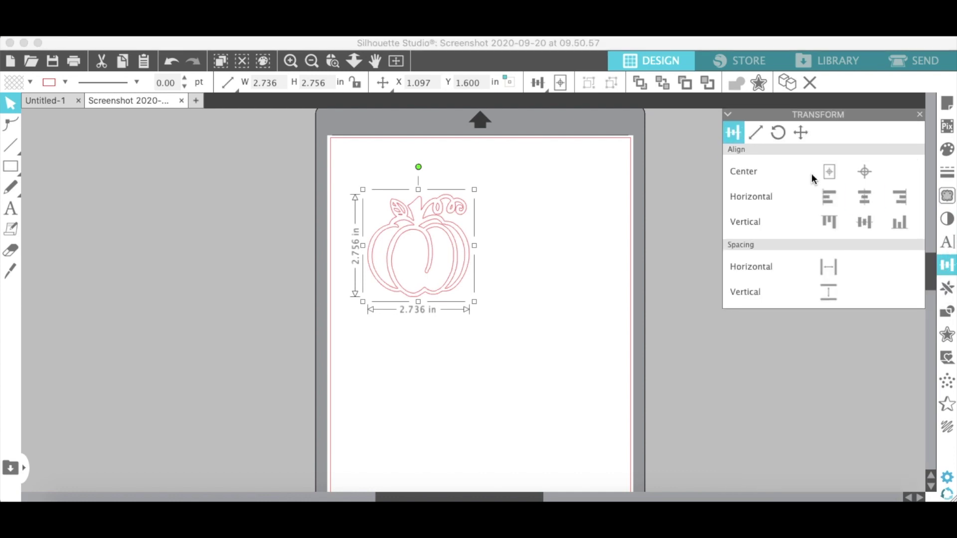
pyautogui.click(946, 289)
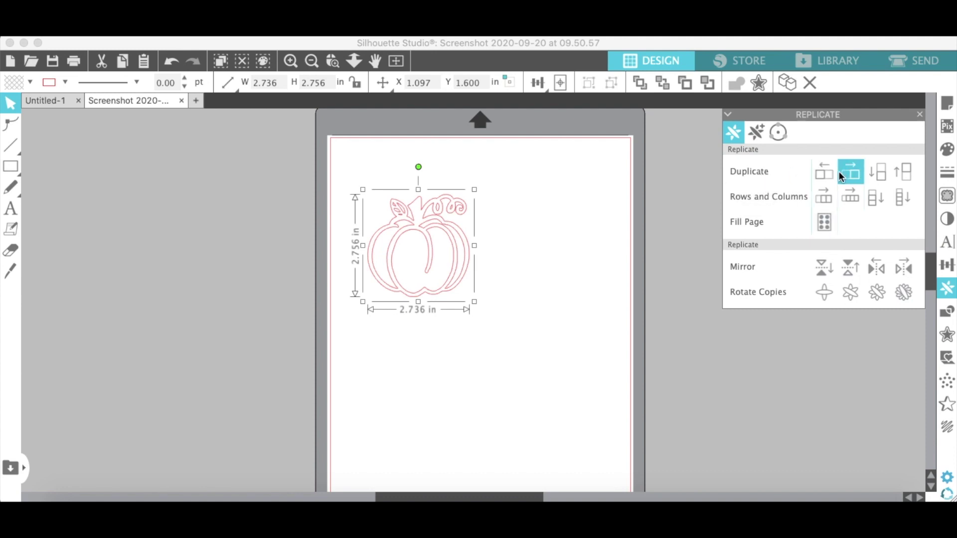
pyautogui.click(877, 196)
pyautogui.scroll(-3, 621, 285)
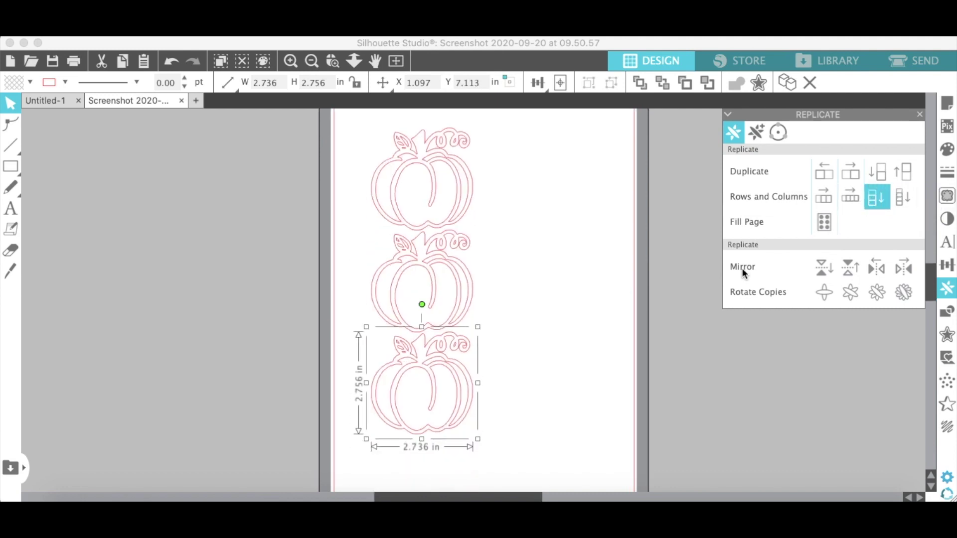
pyautogui.click(562, 329)
pyautogui.scroll(-3, 562, 329)
pyautogui.scroll(-2, 562, 329)
pyautogui.scroll(5, 562, 329)
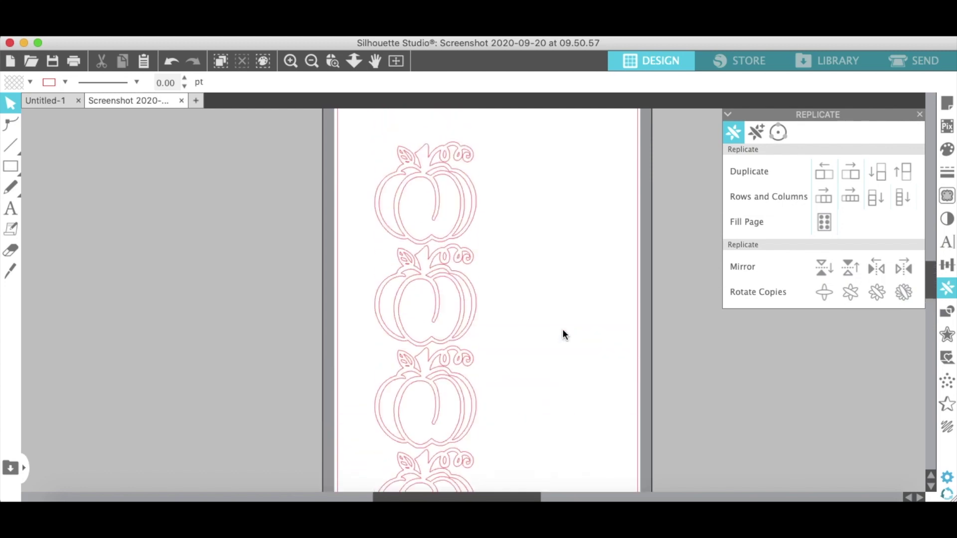
# Select all five pumpkins, move the column off the page onto the grey workspace beside it, and deselect.
pyautogui.click(316, 57)
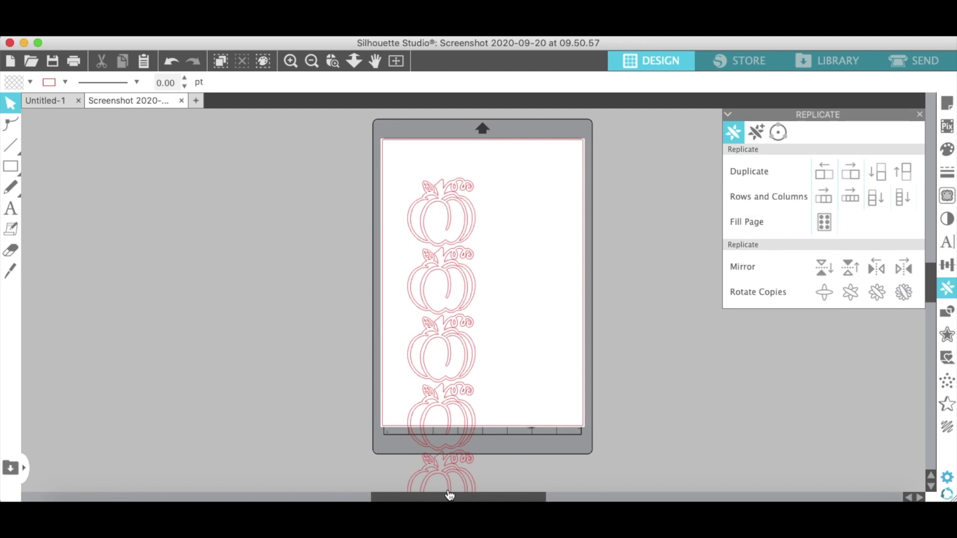
pyautogui.moveTo(431, 165); pyautogui.dragTo(455, 490)
pyautogui.moveTo(442, 320); pyautogui.dragTo(275, 317)
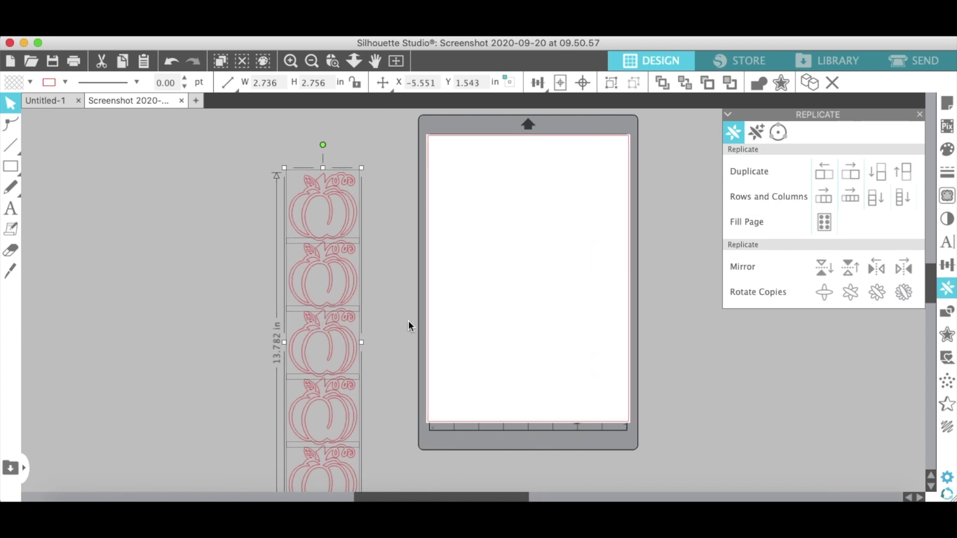
pyautogui.click(399, 267)
# Move the second pumpkin straight up so its stem and vine slightly overlap the base of the first pumpkin.
pyautogui.click(291, 60)
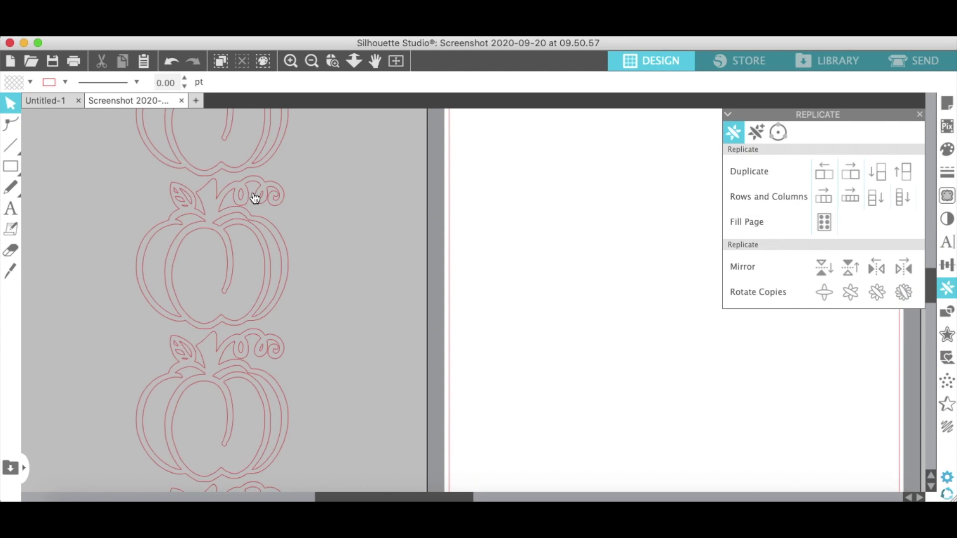
pyautogui.hscroll(-5, 254, 198)
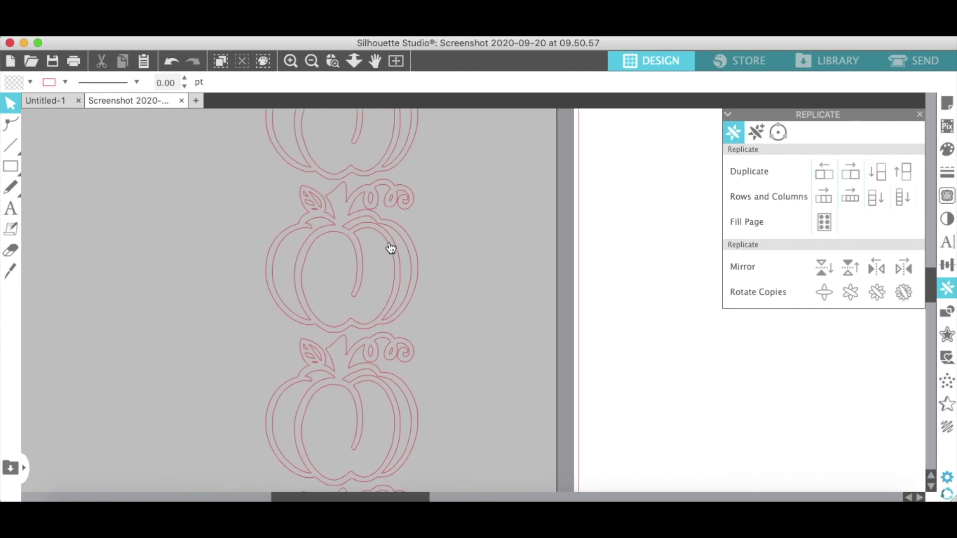
pyautogui.click(312, 61)
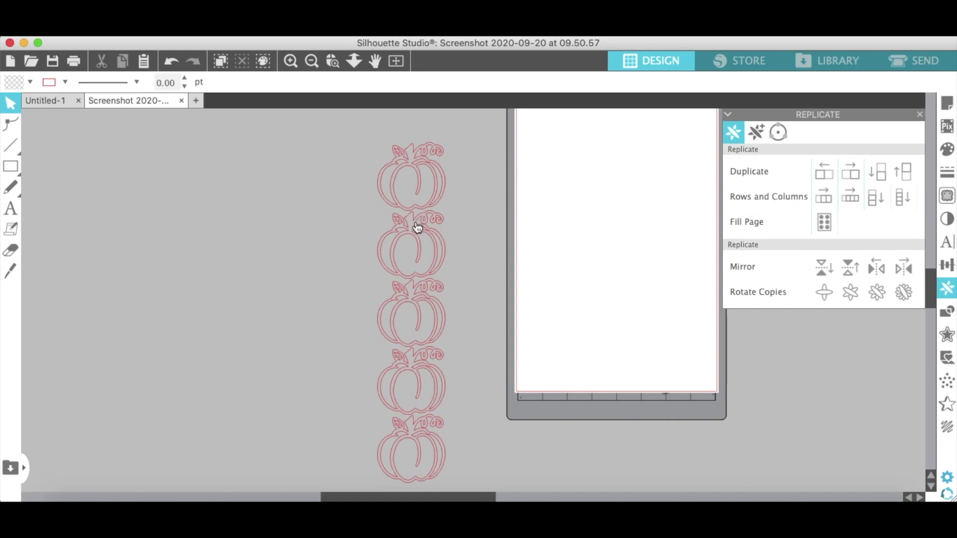
pyautogui.moveTo(427, 238); pyautogui.dragTo(425, 232)
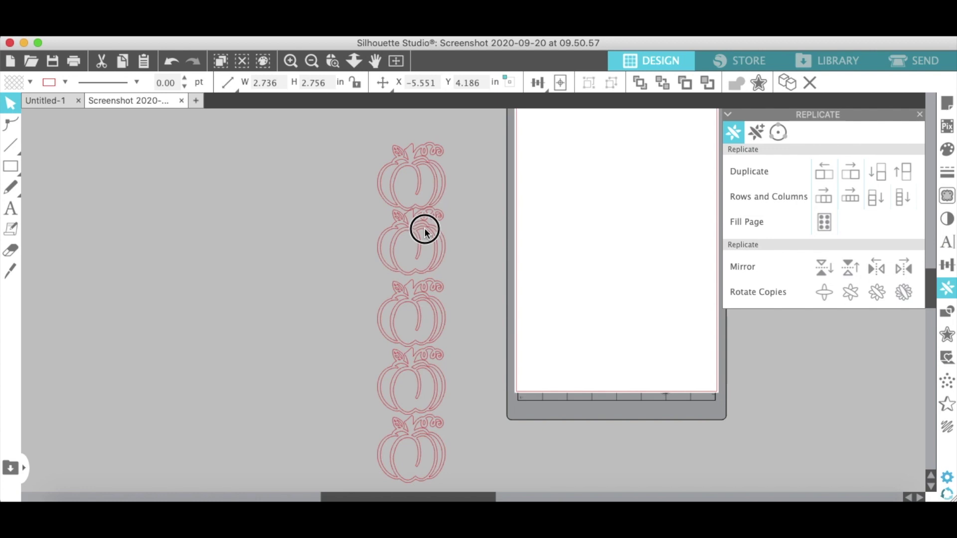
pyautogui.moveTo(424, 229); pyautogui.dragTo(424, 228)
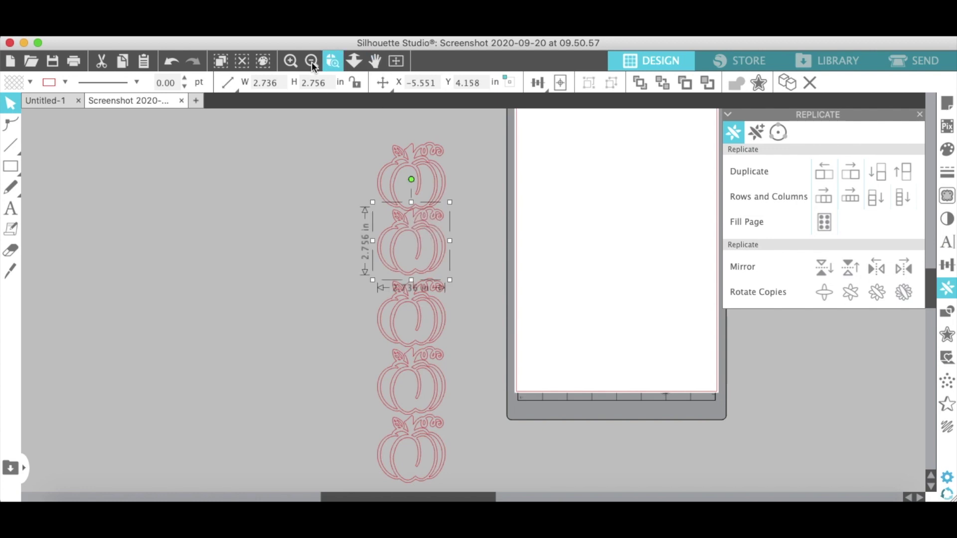
# Check the overlap of the first two pumpkins up close, and move the third pumpkin up to overlap the second.
pyautogui.click(289, 61)
pyautogui.scroll(5, 358, 142)
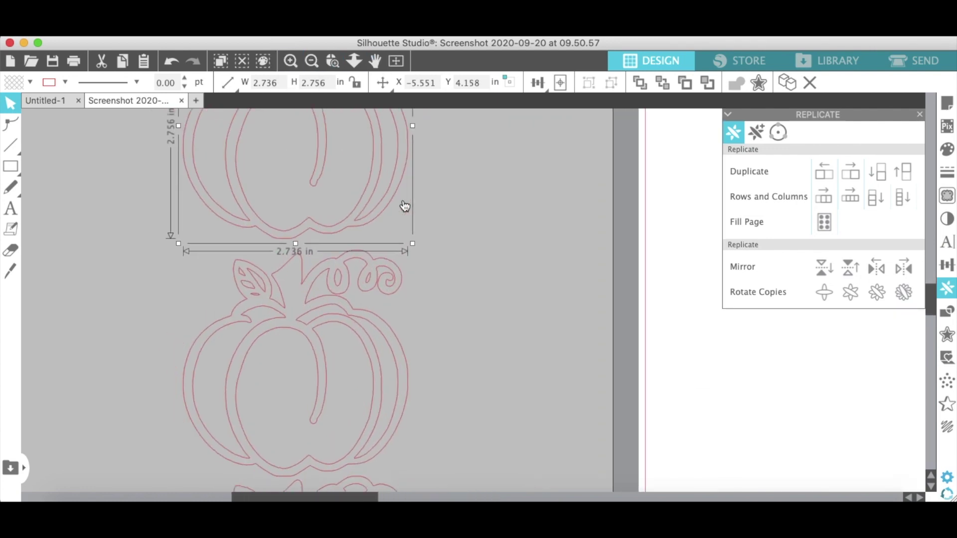
pyautogui.scroll(2, 405, 206)
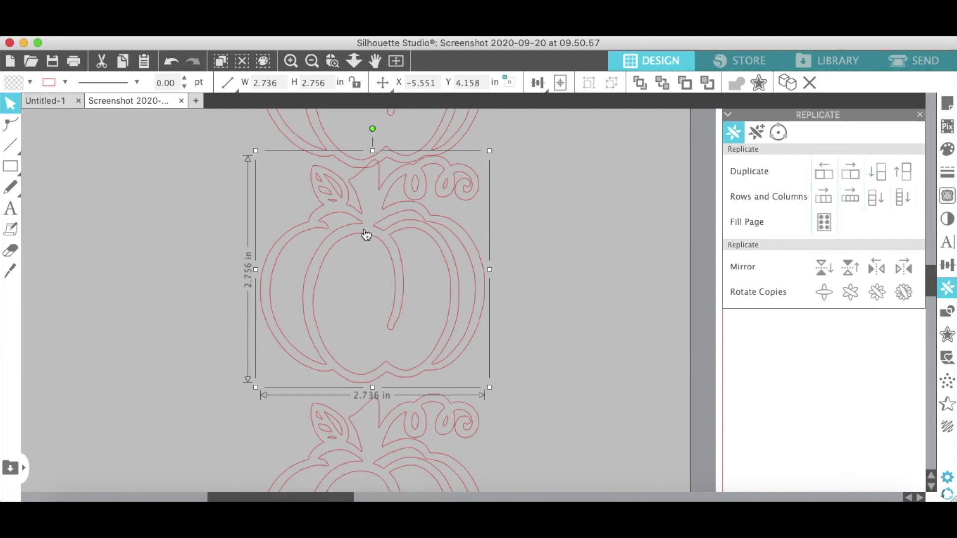
pyautogui.click(311, 61)
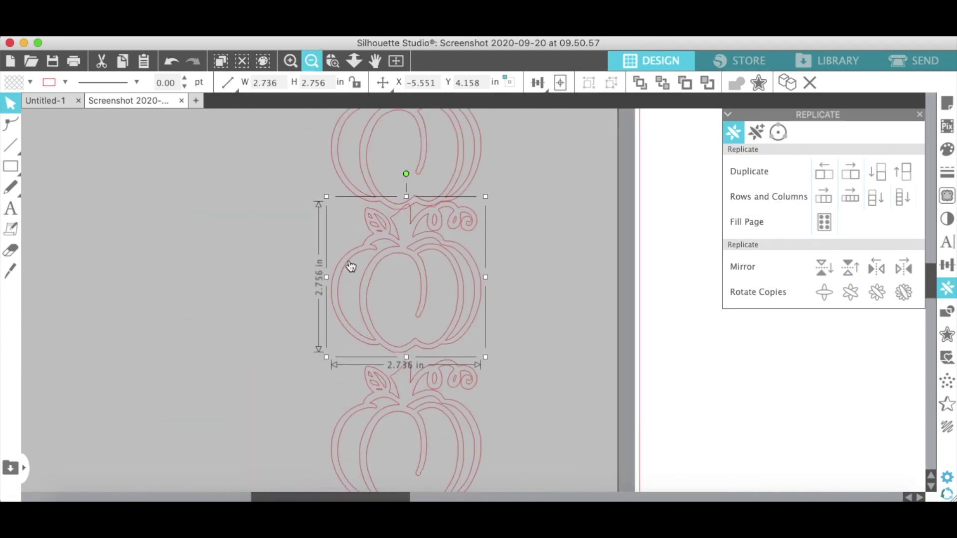
pyautogui.moveTo(407, 360); pyautogui.dragTo(405, 348)
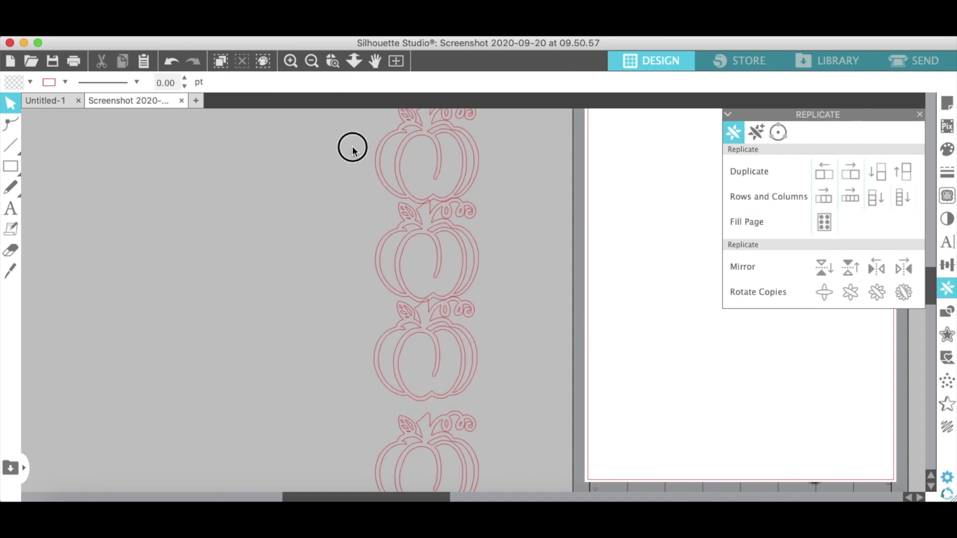
# Weld the first and second overlapping pumpkins into one shape.
pyautogui.moveTo(351, 148); pyautogui.dragTo(459, 278)
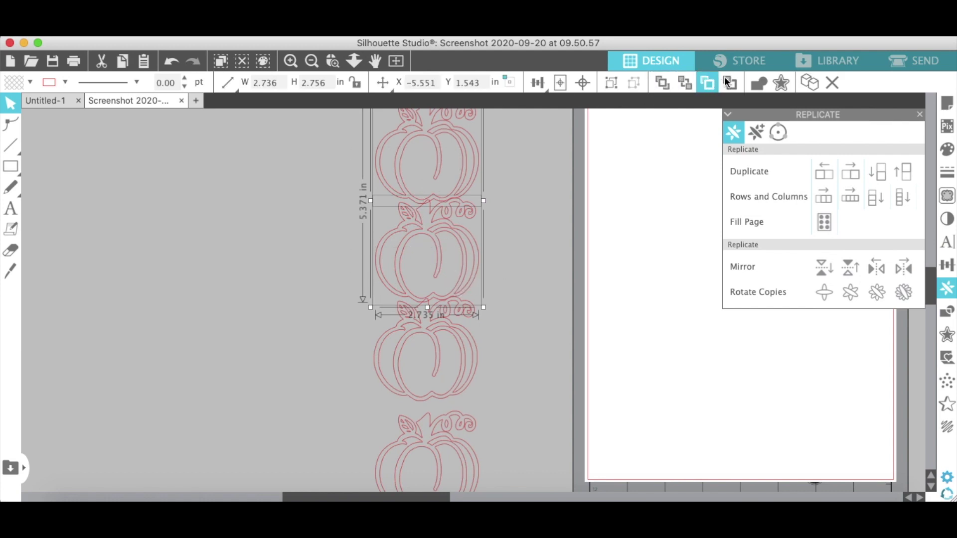
pyautogui.click(755, 86)
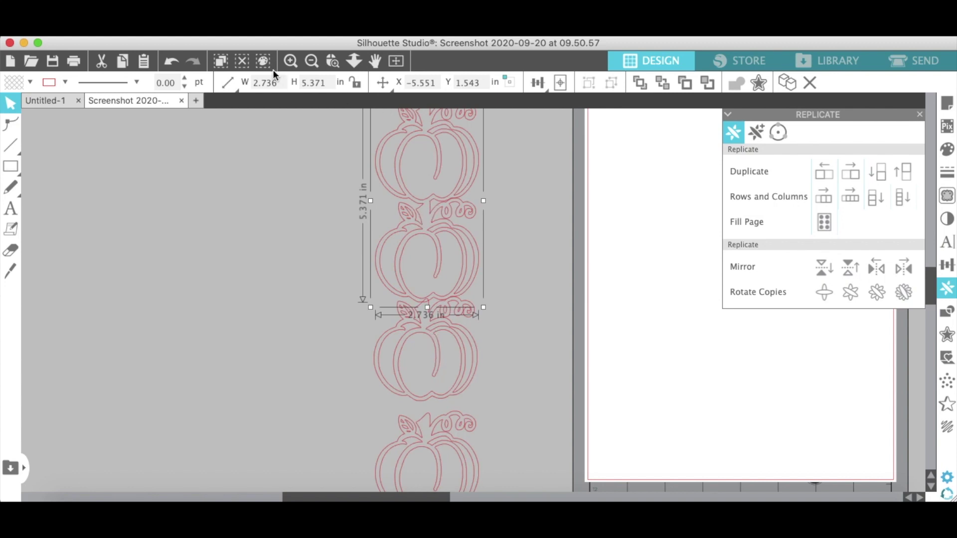
# Undo the weld of the first two pumpkins, and tilt the second pumpkin slightly clockwise.
pyautogui.click(170, 63)
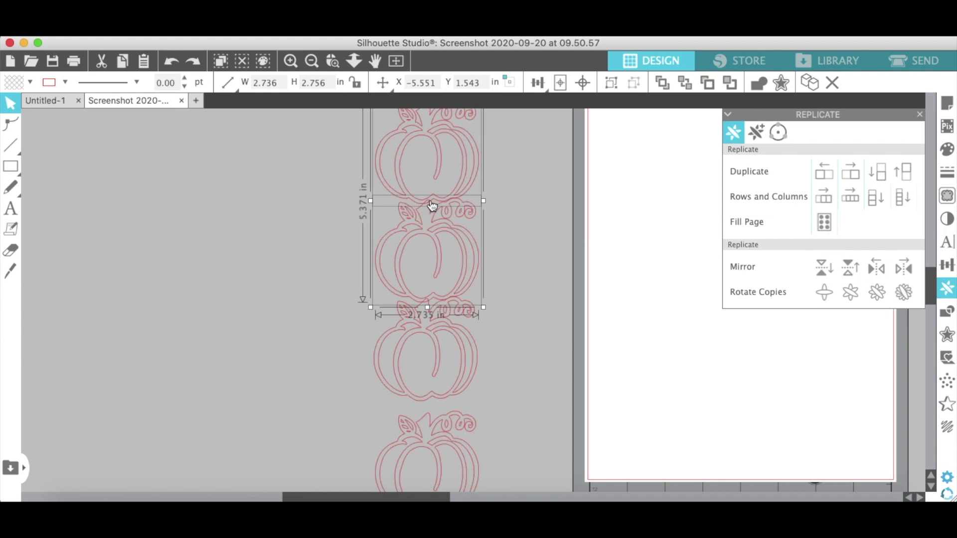
pyautogui.click(330, 250)
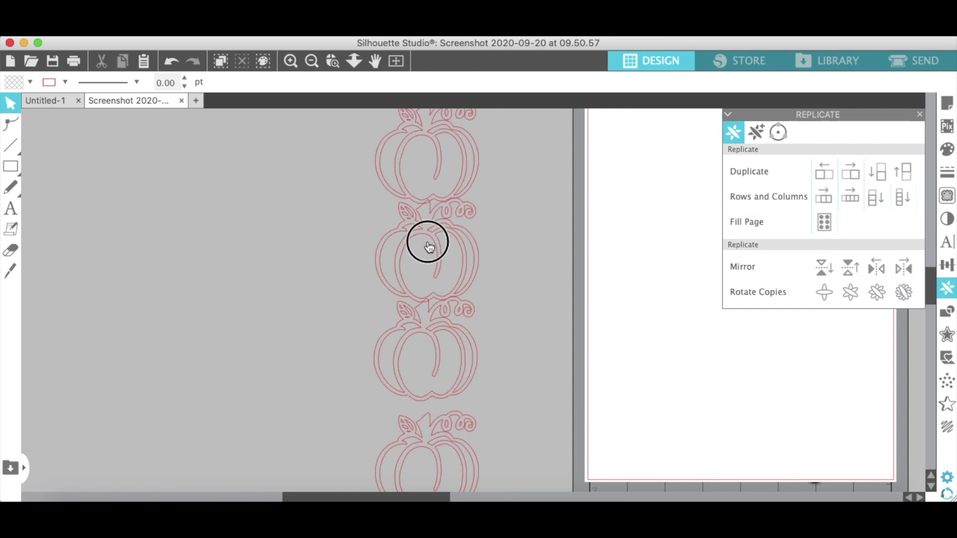
pyautogui.click(456, 223)
pyautogui.moveTo(482, 194); pyautogui.dragTo(486, 191)
pyautogui.click(171, 61)
pyautogui.moveTo(427, 171); pyautogui.dragTo(435, 172)
pyautogui.hotkey('ctrl', 'z')
# Tilt the first pumpkin slightly counterclockwise and the third pumpkin slightly clockwise.
pyautogui.click(426, 148)
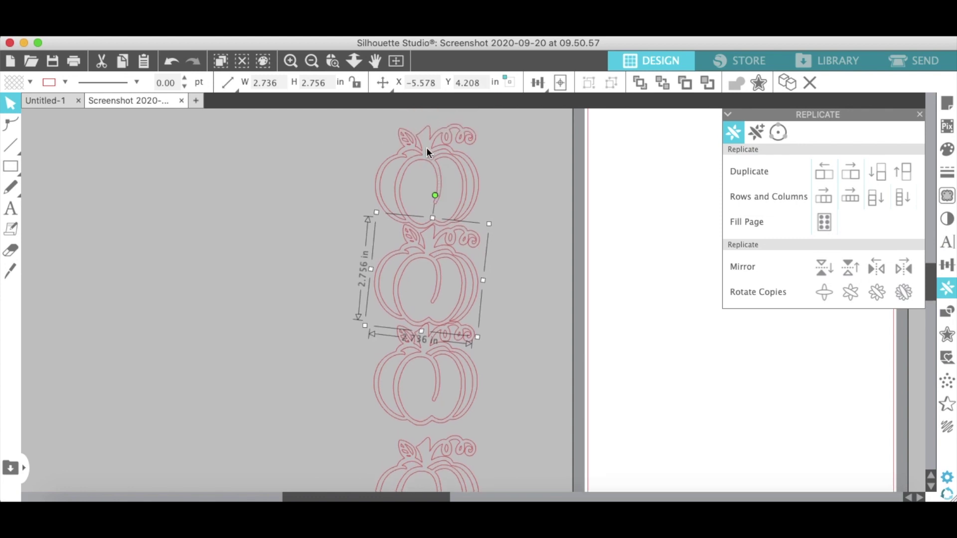
pyautogui.scroll(1, 425, 144)
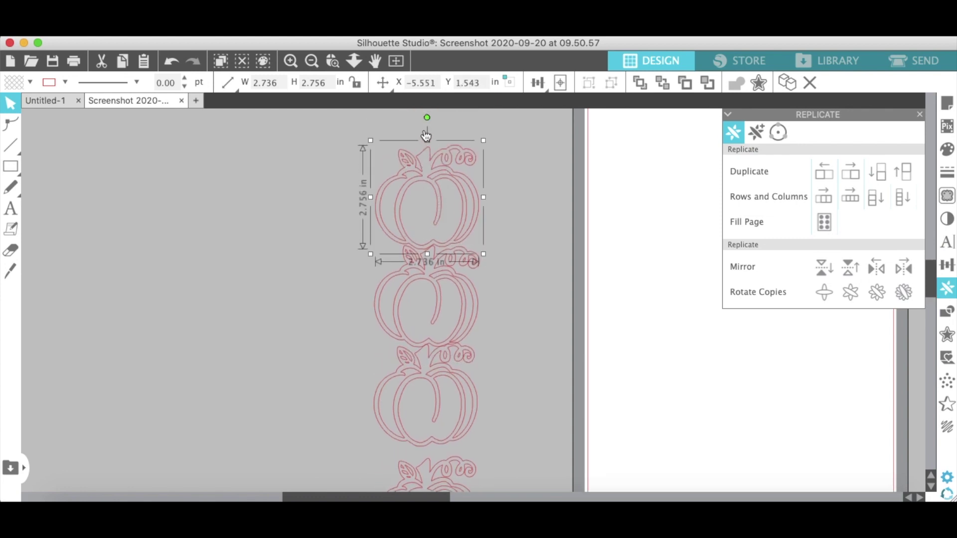
pyautogui.moveTo(428, 117); pyautogui.dragTo(419, 117)
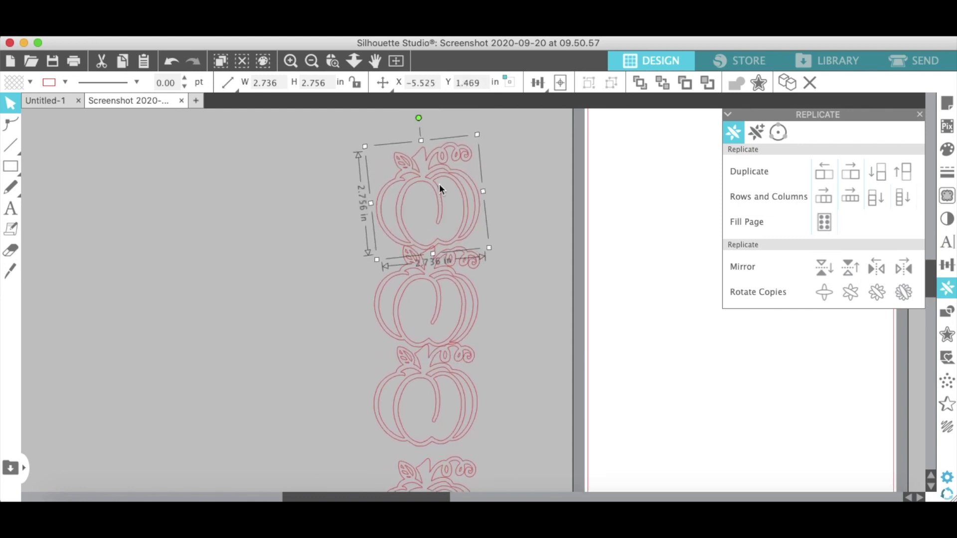
pyautogui.scroll(-3, 500, 309)
pyautogui.click(452, 302)
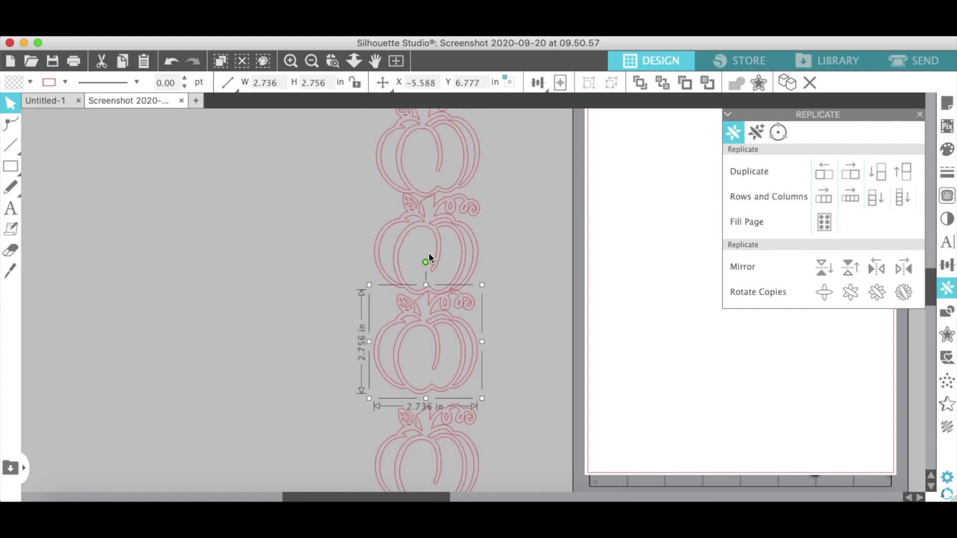
pyautogui.moveTo(424, 262); pyautogui.dragTo(435, 253)
# Tilt the fourth pumpkin slightly counterclockwise and the fifth slightly clockwise, and deselect.
pyautogui.scroll(-3, 494, 413)
pyautogui.click(431, 384)
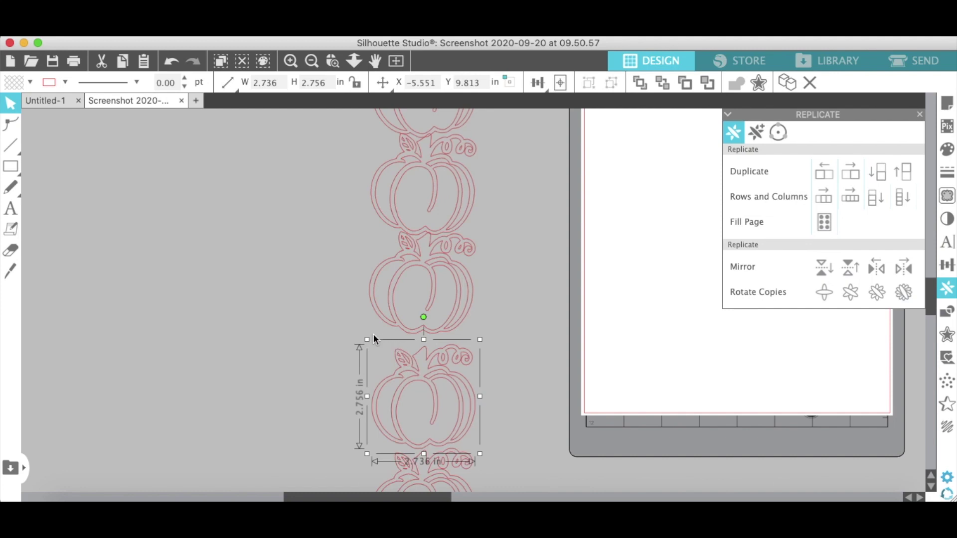
pyautogui.moveTo(422, 316); pyautogui.dragTo(414, 316)
pyautogui.scroll(-2, 414, 319)
pyautogui.scroll(-5, 413, 321)
pyautogui.click(419, 358)
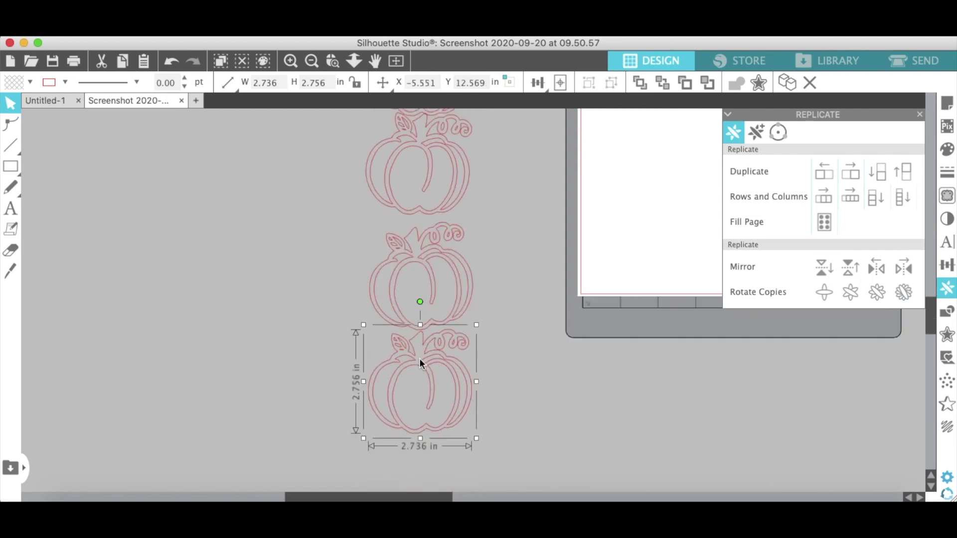
pyautogui.moveTo(420, 302); pyautogui.dragTo(434, 302)
pyautogui.click(502, 287)
# Nudge the tilted second pumpkin slightly upward so its stem overlaps the base of the first.
pyautogui.scroll(8, 501, 288)
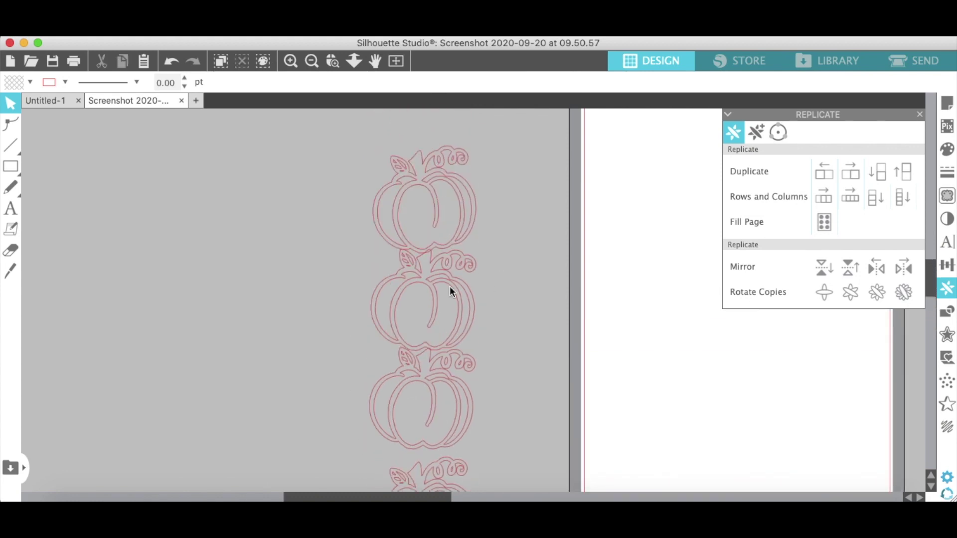
pyautogui.click(437, 308)
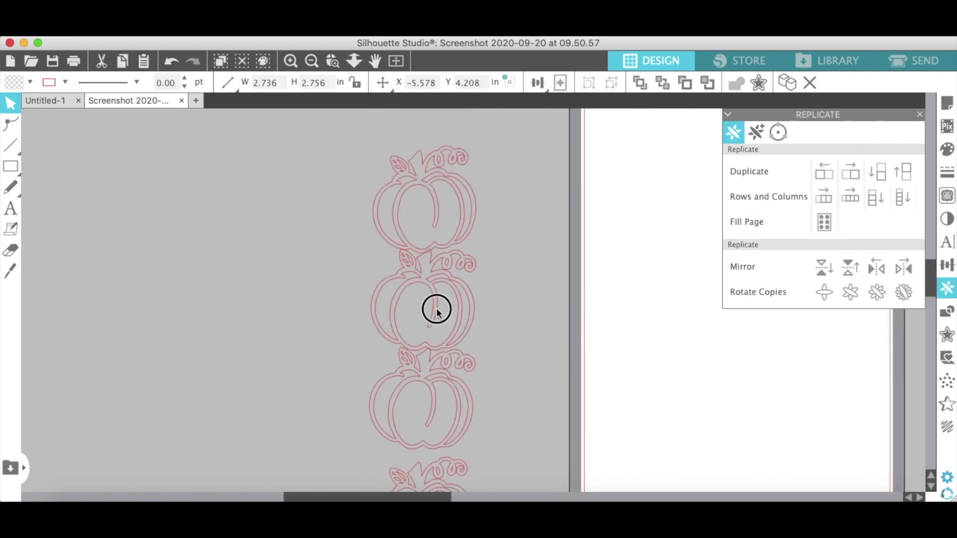
pyautogui.moveTo(436, 308); pyautogui.dragTo(435, 306)
pyautogui.scroll(-3, 437, 343)
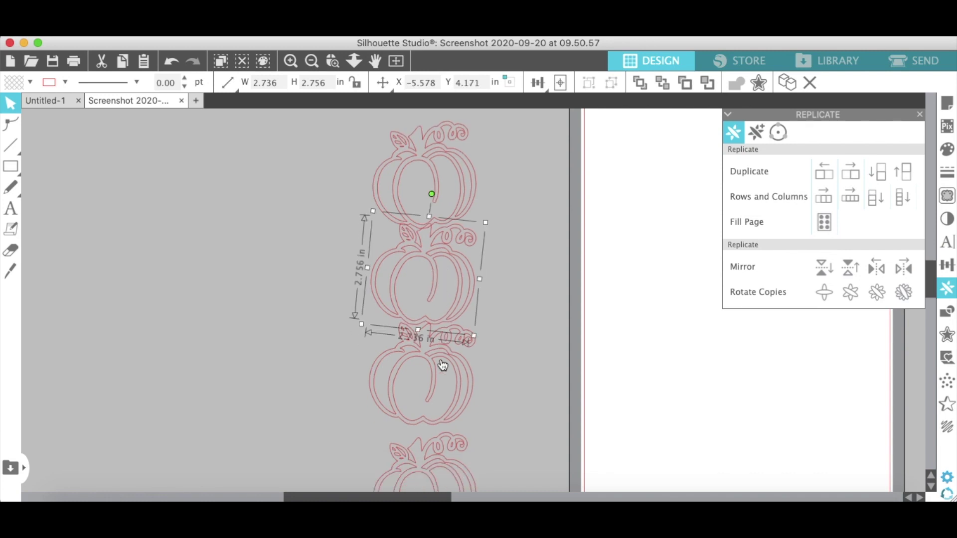
# Shift the third pumpkin slightly up and to the right so its stem overlaps the base of the second.
pyautogui.click(433, 374)
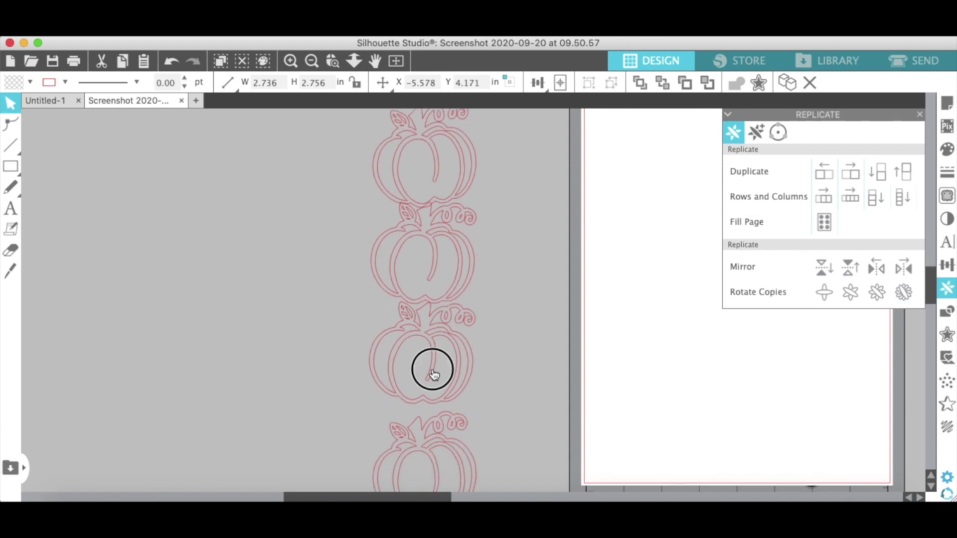
pyautogui.click(291, 61)
pyautogui.scroll(-3, 399, 272)
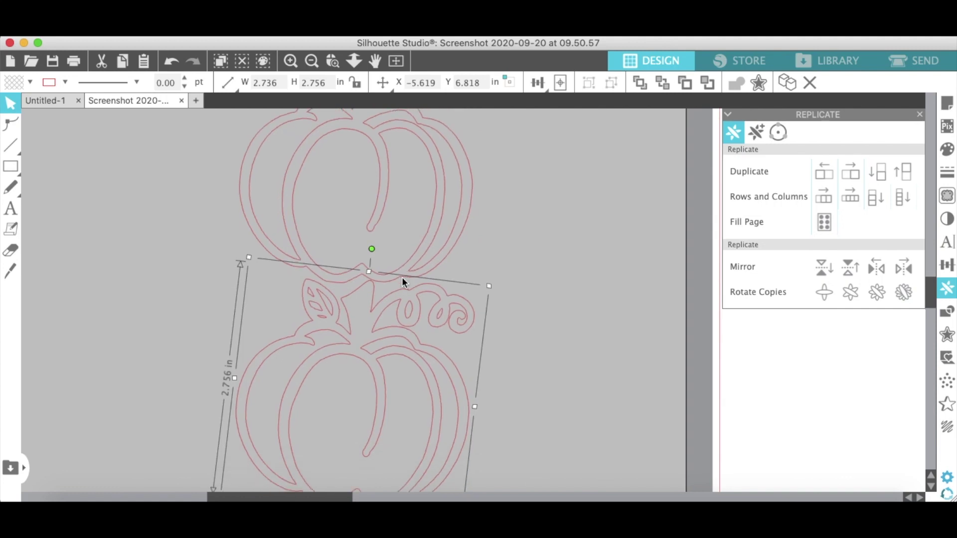
pyautogui.hscroll(-2, 501, 342)
pyautogui.moveTo(407, 305); pyautogui.dragTo(412, 302)
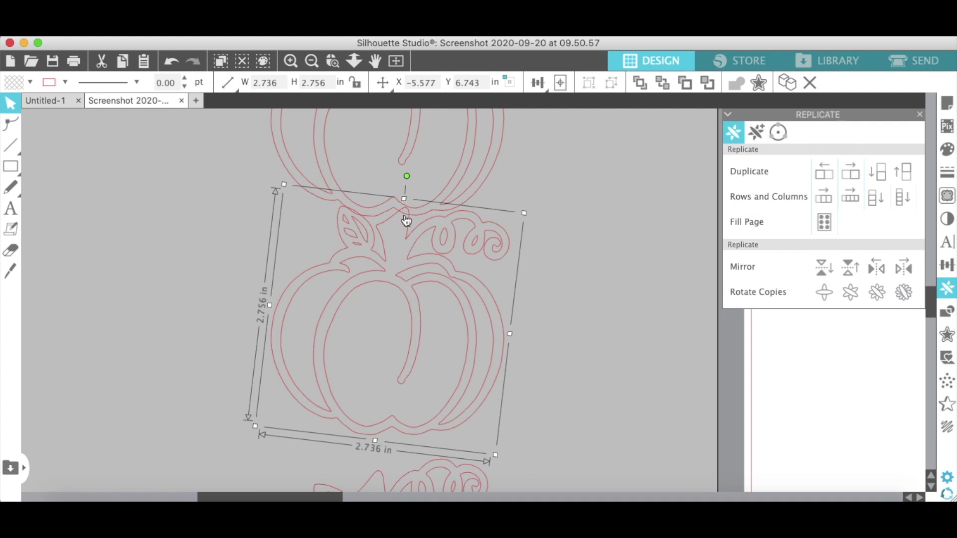
# Move the fourth pumpkin up to the base of the third and adjust its tilt so stem and vine overlap it.
pyautogui.scroll(-5, 406, 316)
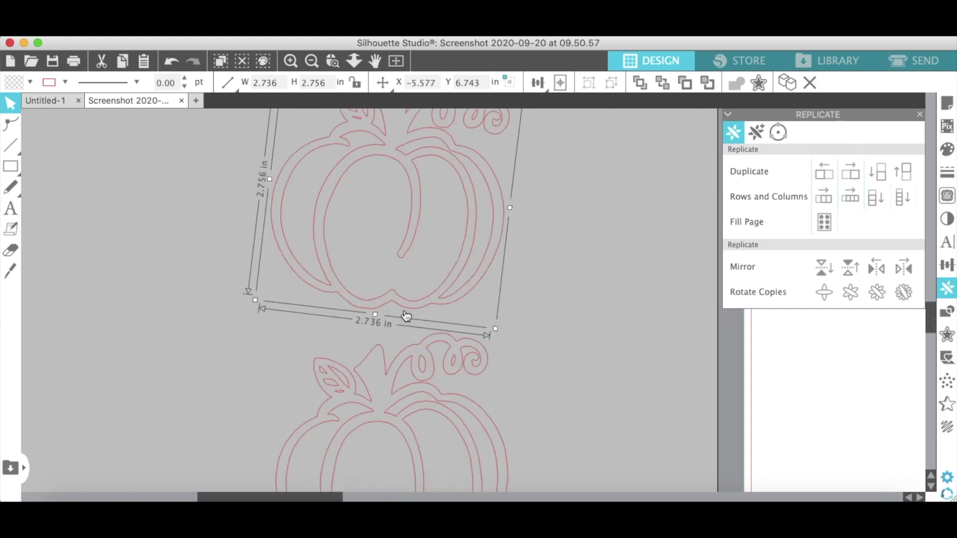
pyautogui.click(397, 379)
pyautogui.moveTo(397, 380); pyautogui.dragTo(382, 340)
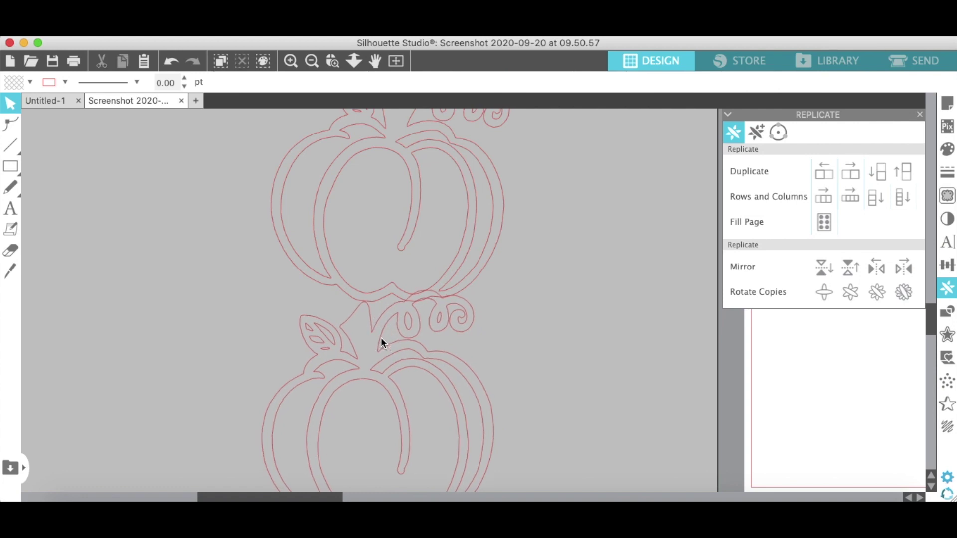
pyautogui.click(357, 270)
pyautogui.click(357, 362)
pyautogui.moveTo(356, 271); pyautogui.dragTo(368, 269)
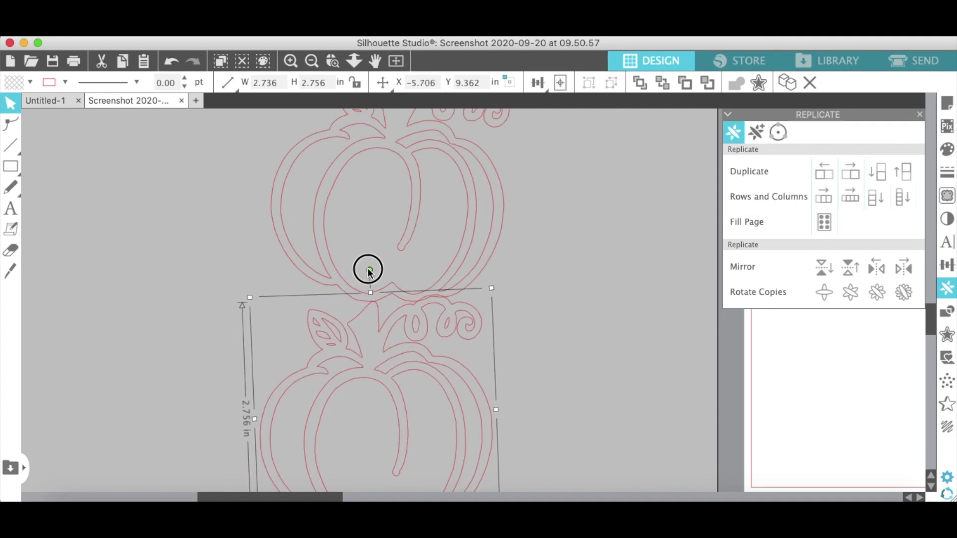
pyautogui.click(364, 358)
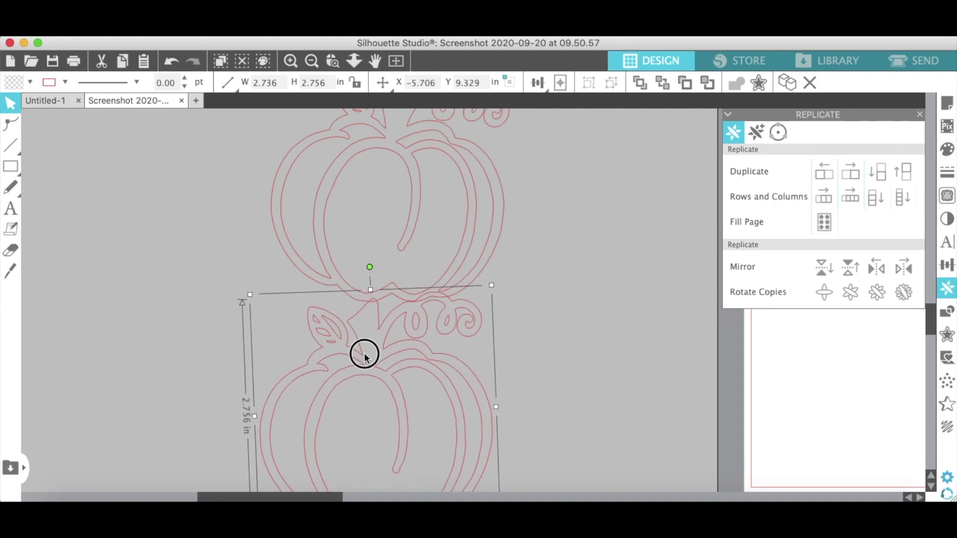
# Move the fifth pumpkin up so its stem and vine overlap the base of the fourth.
pyautogui.scroll(-5, 364, 352)
pyautogui.moveTo(359, 367); pyautogui.dragTo(361, 317)
# Select all five overlapping pumpkins, weld them into one continuous column, and deselect.
pyautogui.click(309, 62)
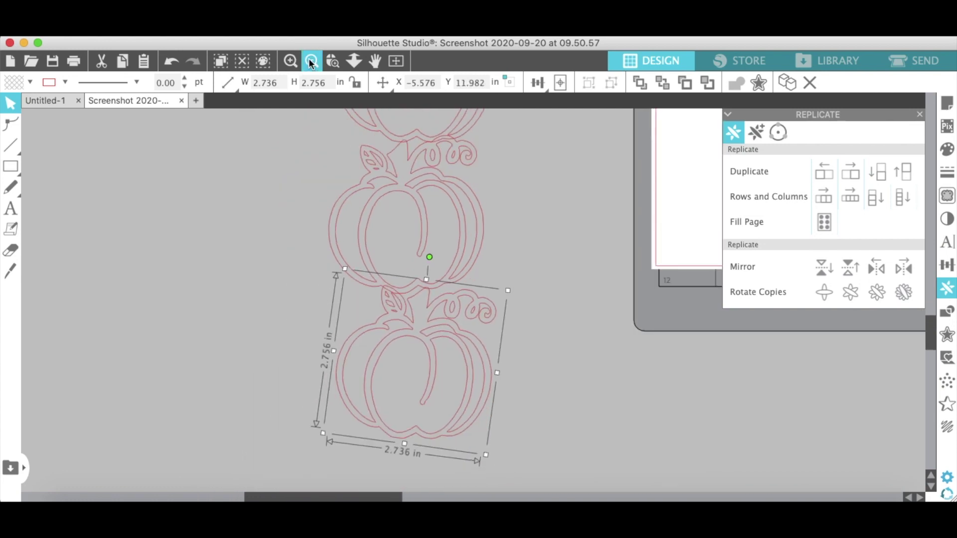
pyautogui.click(309, 62)
pyautogui.click(309, 62)
pyautogui.click(310, 62)
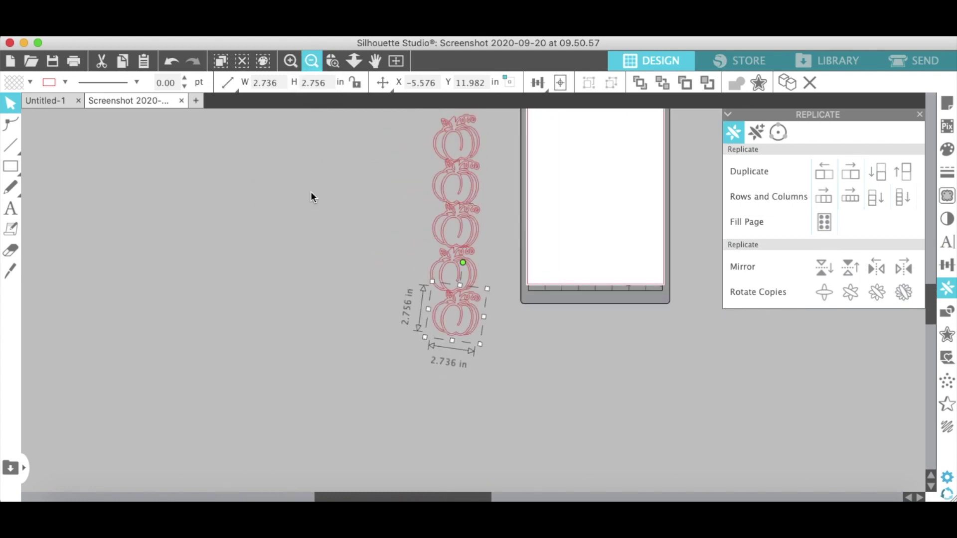
pyautogui.moveTo(468, 432); pyautogui.dragTo(438, 131)
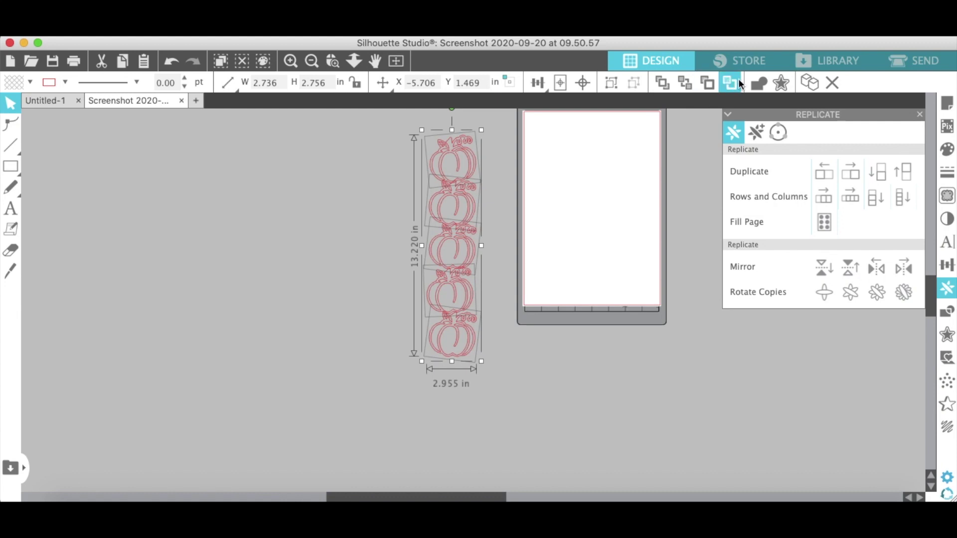
pyautogui.click(756, 83)
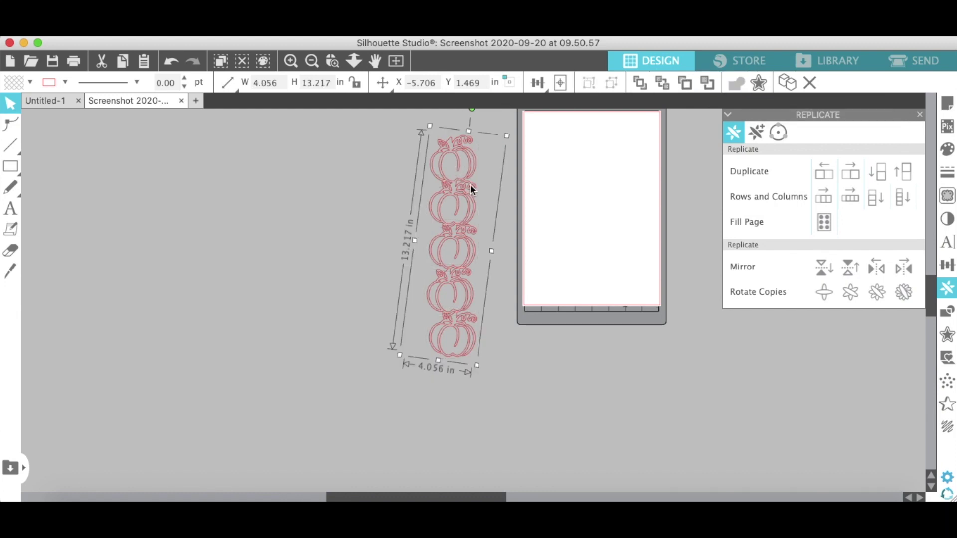
pyautogui.click(292, 63)
pyautogui.click(282, 222)
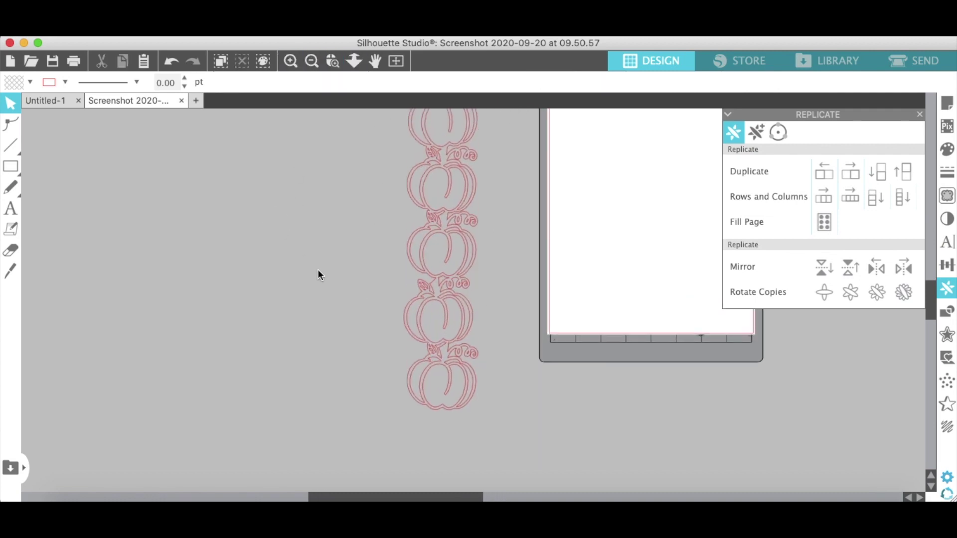
# Enlarge the welded pumpkin column to about 4.52 by 14.74 in, move it onto the page, and deselect.
pyautogui.scroll(2, 318, 273)
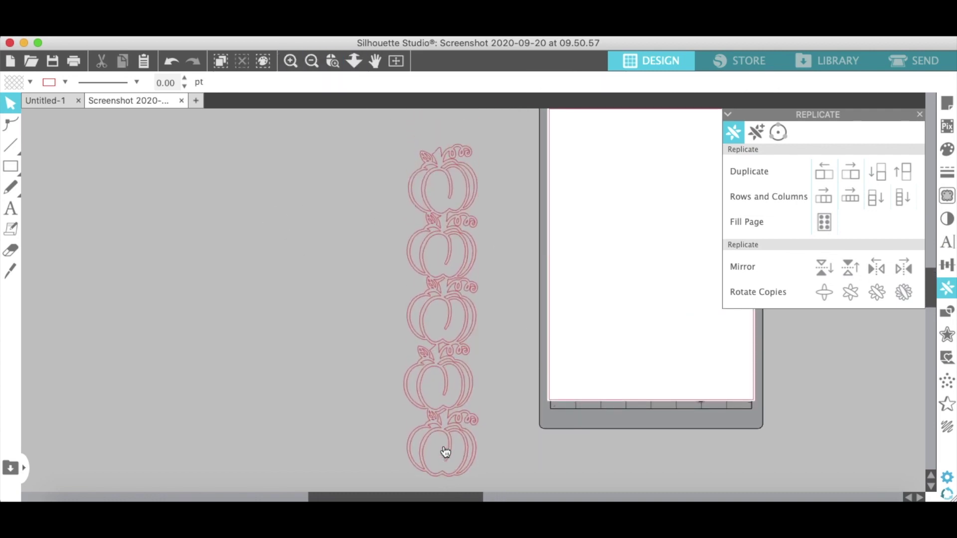
pyautogui.moveTo(453, 495)
pyautogui.click(431, 231)
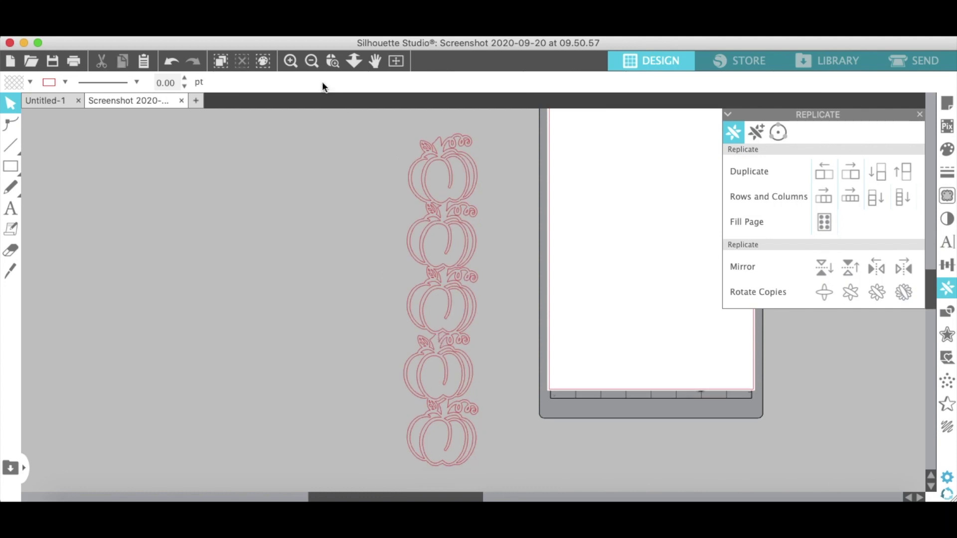
pyautogui.click(312, 62)
pyautogui.click(466, 220)
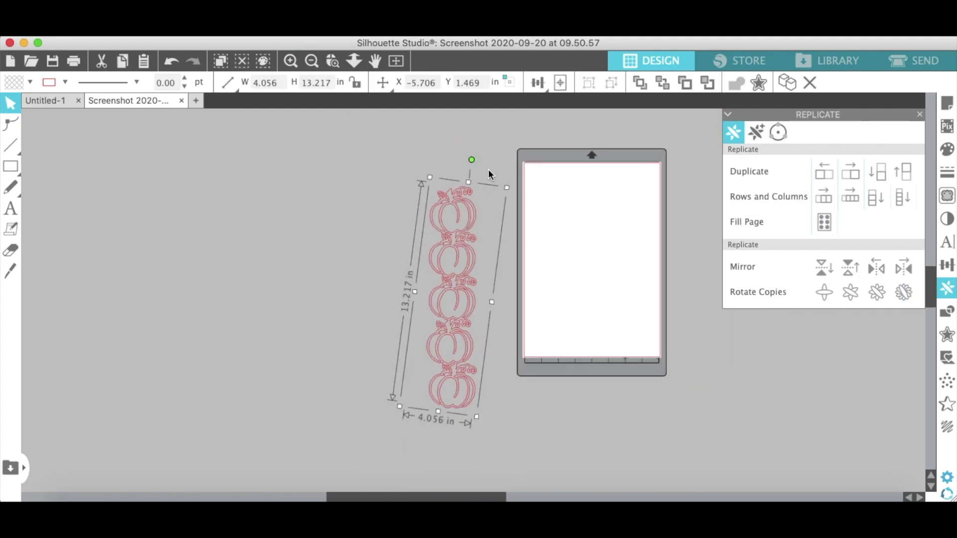
pyautogui.moveTo(508, 187); pyautogui.dragTo(527, 170)
pyautogui.moveTo(474, 252); pyautogui.dragTo(603, 237)
pyautogui.click(474, 338)
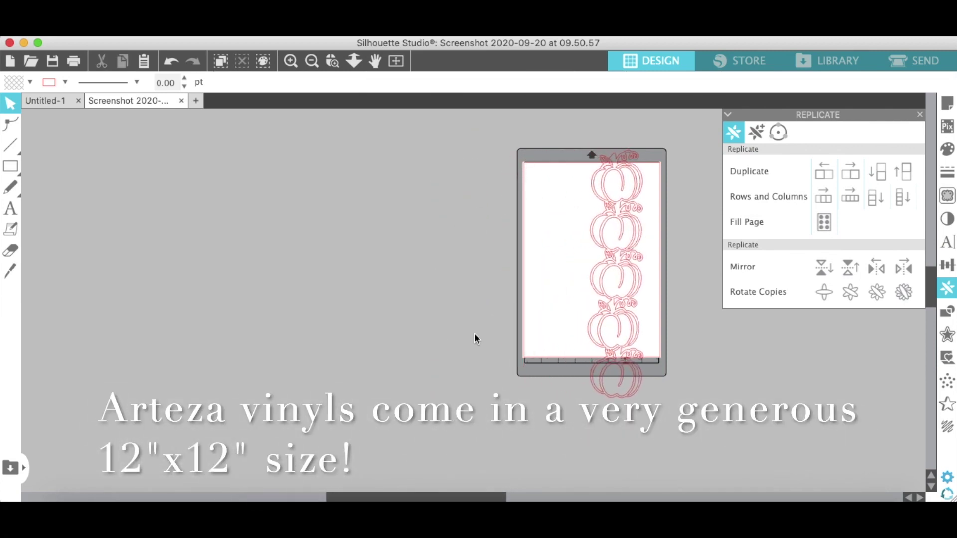
# Shrink the welded pumpkin column to about 2.44 by 7.93 in so it fits within the page.
pyautogui.hscroll(2, 595, 381)
pyautogui.hscroll(2, 595, 381)
pyautogui.scroll(3, 495, 265)
pyautogui.click(493, 230)
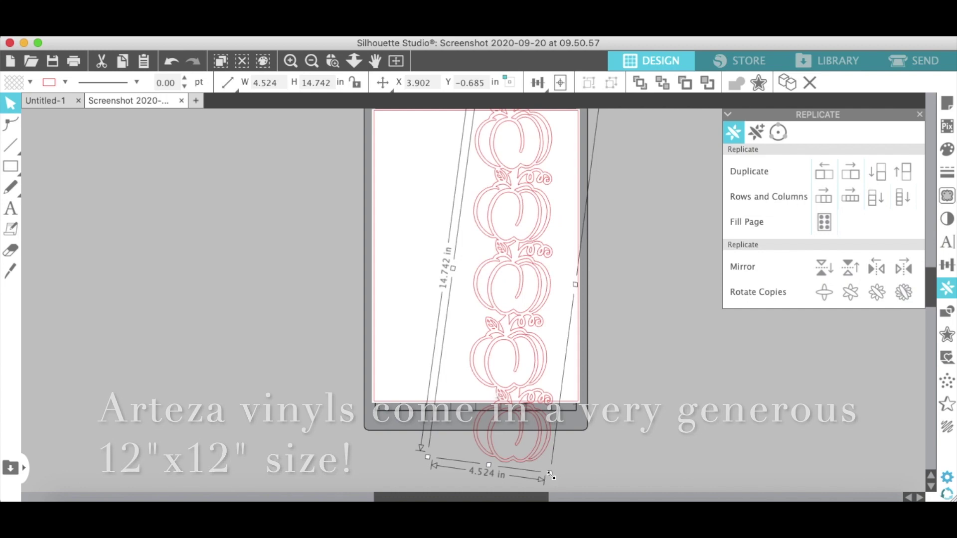
pyautogui.moveTo(550, 474); pyautogui.dragTo(529, 371)
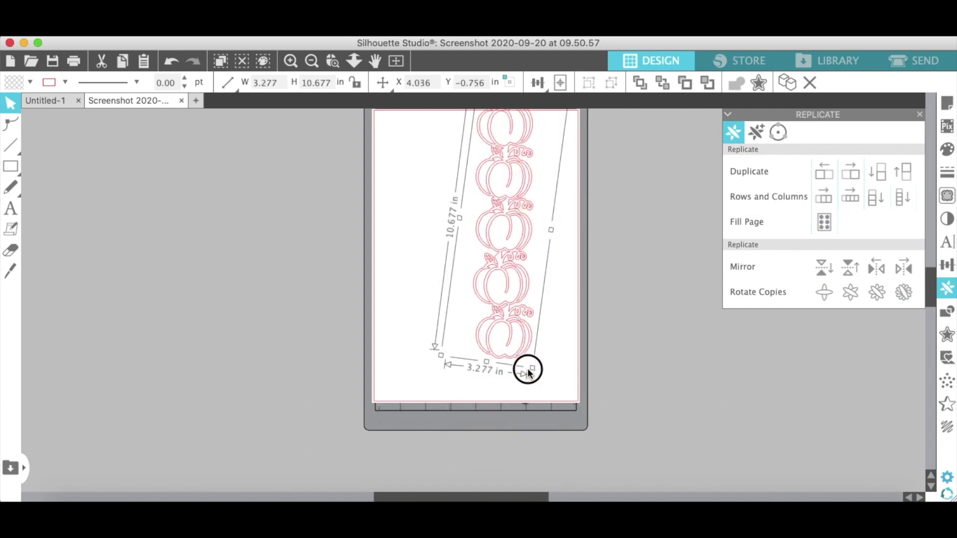
pyautogui.scroll(2, 528, 372)
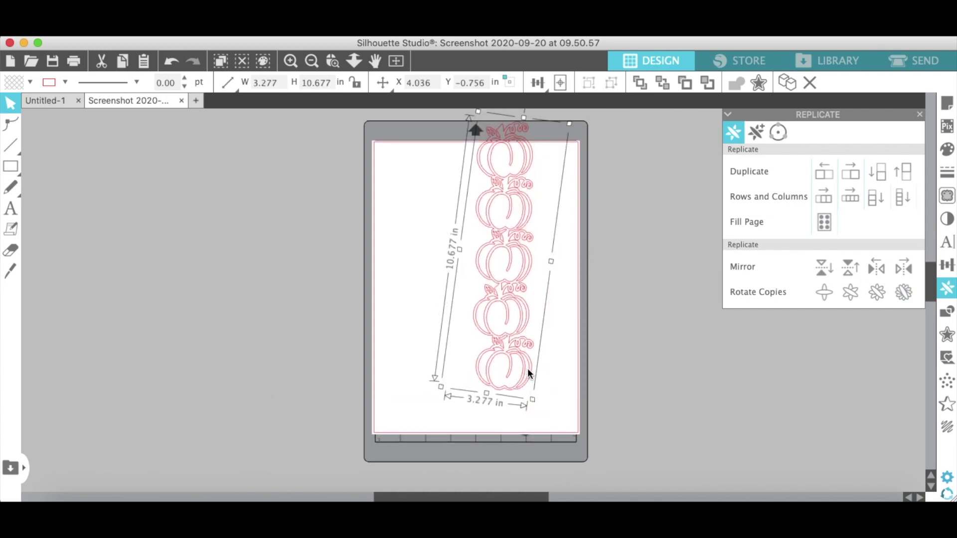
pyautogui.moveTo(530, 398); pyautogui.dragTo(501, 334)
pyautogui.click(536, 362)
# Move the pumpkin column into the page's upper-left corner at about X 0.286, Y 0.256 in, and leave it selected.
pyautogui.moveTo(496, 241); pyautogui.dragTo(410, 269)
pyautogui.click(412, 273)
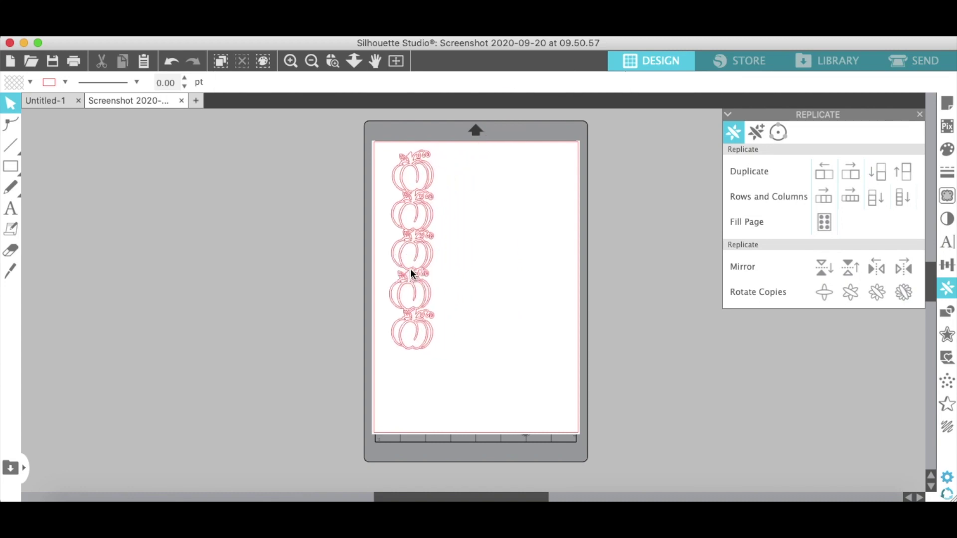
pyautogui.click(289, 61)
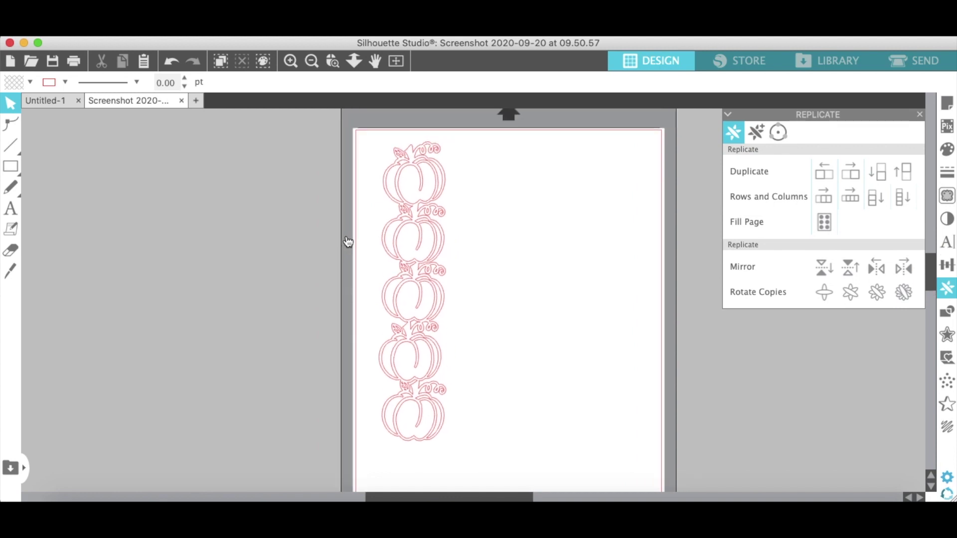
pyautogui.moveTo(391, 199); pyautogui.dragTo(375, 192)
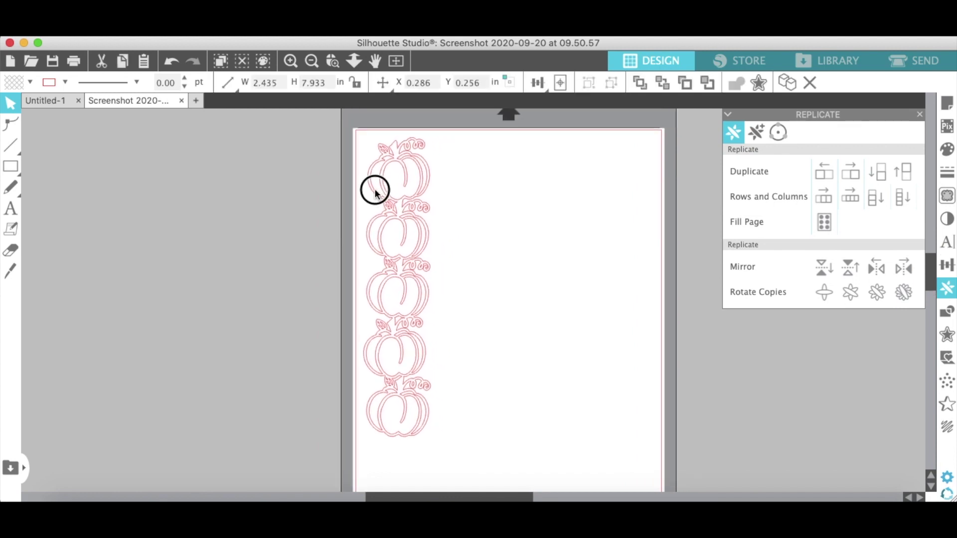
pyautogui.click(375, 193)
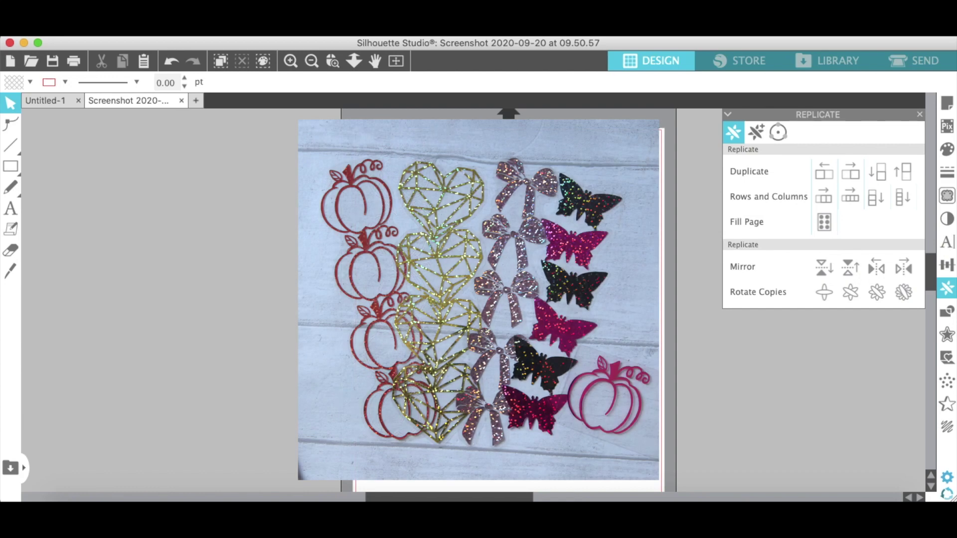
pyautogui.click(423, 249)
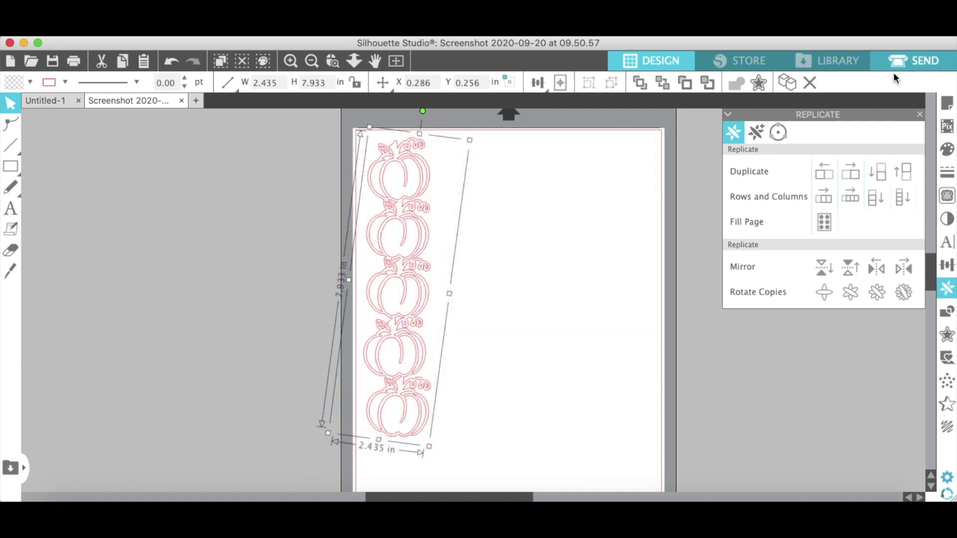
pyautogui.click(531, 383)
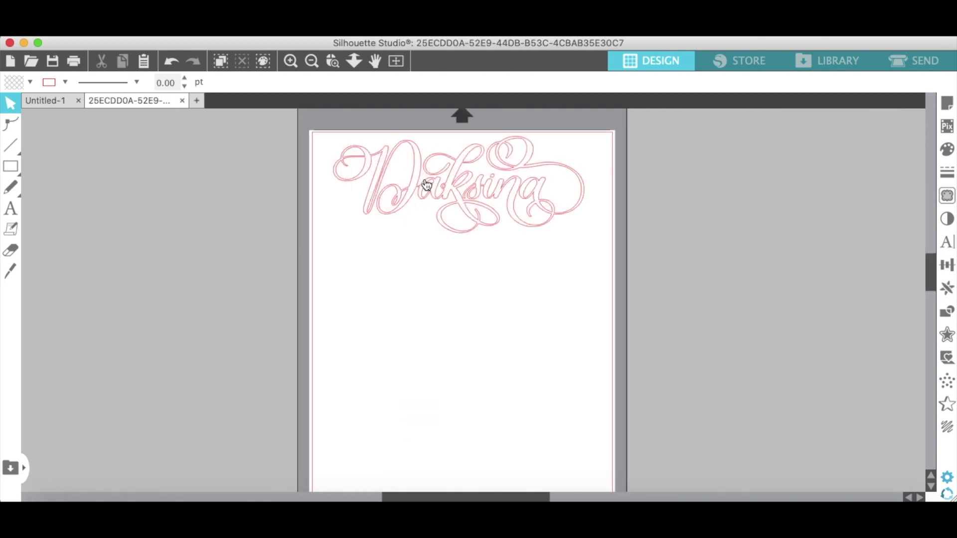
pyautogui.click(426, 184)
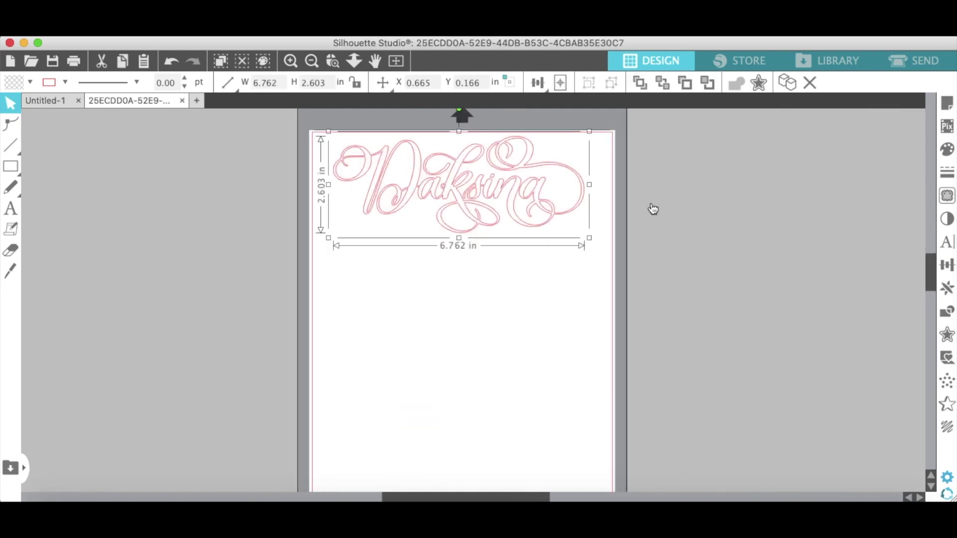
pyautogui.click(783, 222)
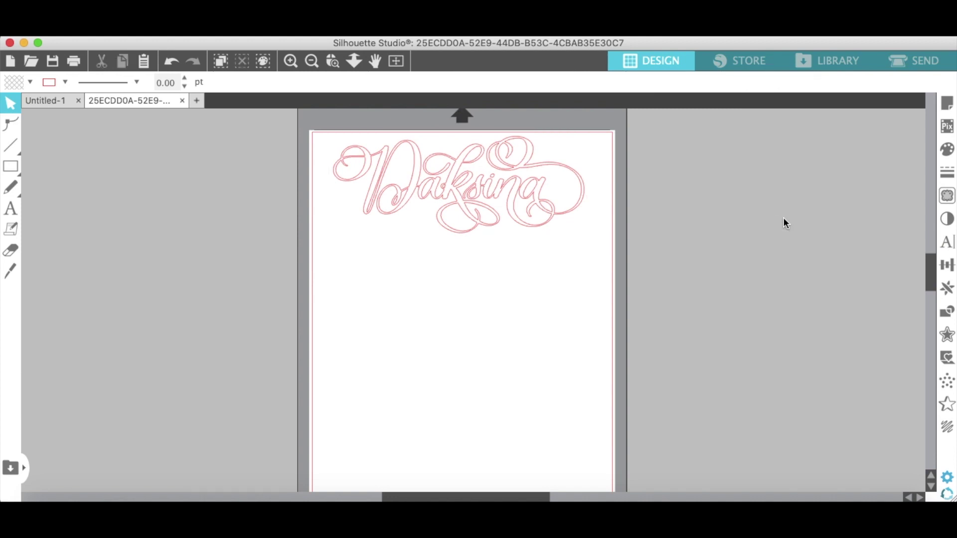
# Go to the cutter's send setup and set the material to Vinyl, Glossy.
pyautogui.click(922, 62)
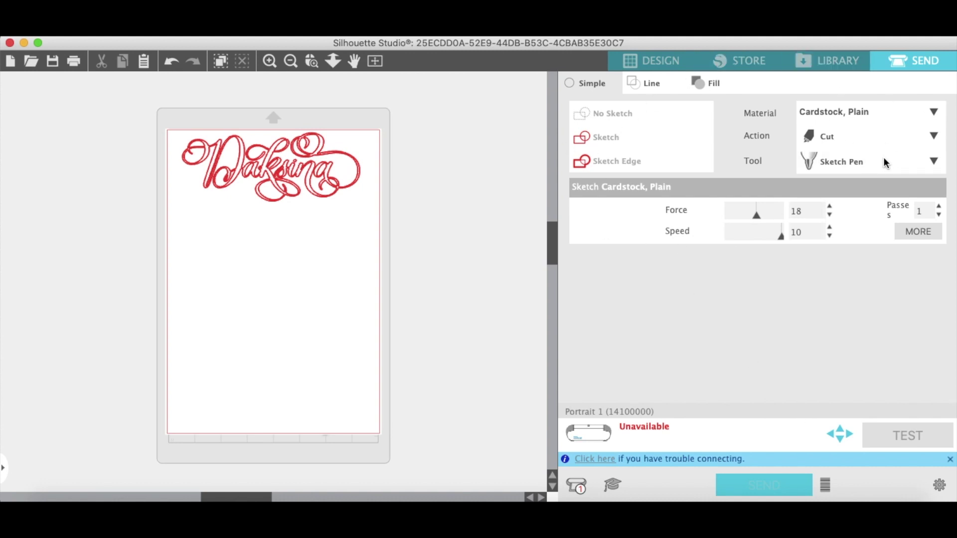
pyautogui.click(867, 118)
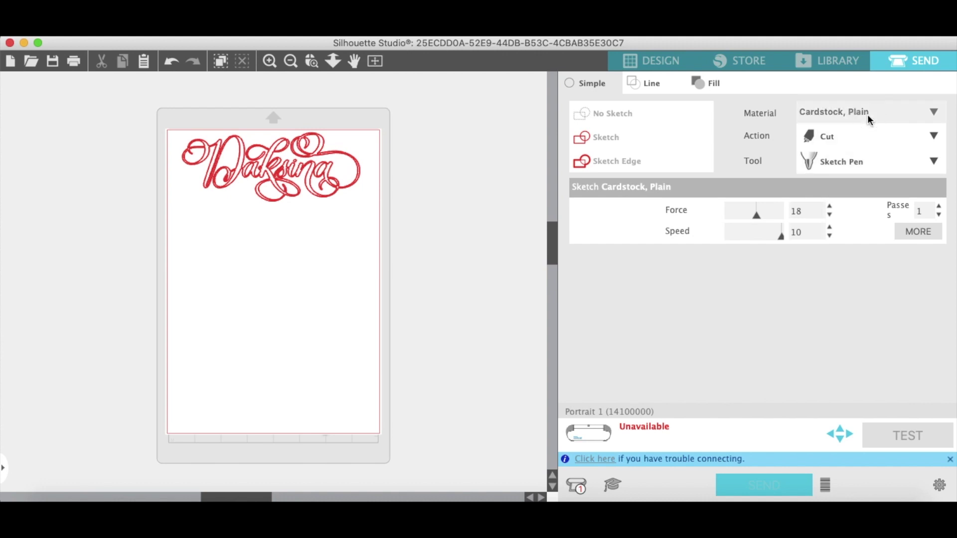
pyautogui.scroll(-15, 852, 288)
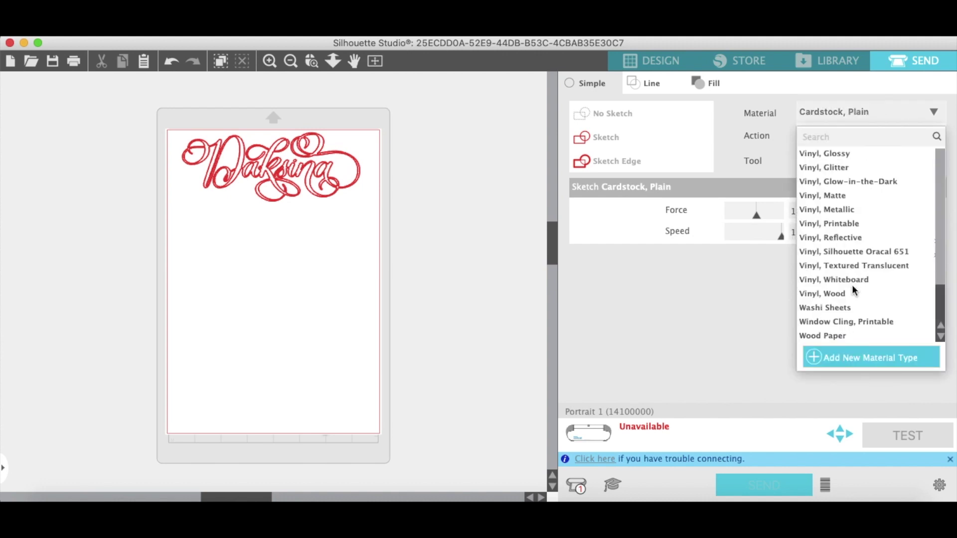
pyautogui.click(831, 153)
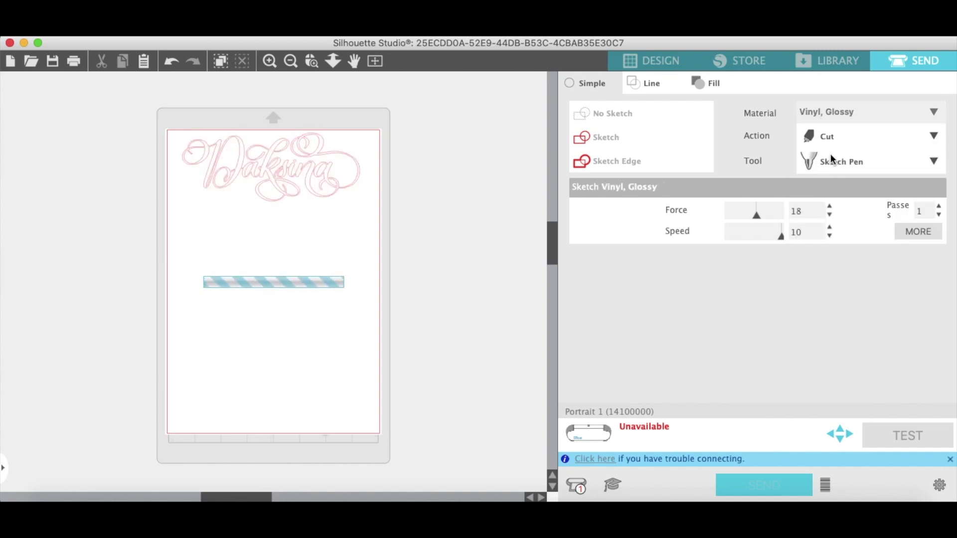
# Check the available tool options and set the action to Cut with the Ratchet Blade.
pyautogui.click(863, 162)
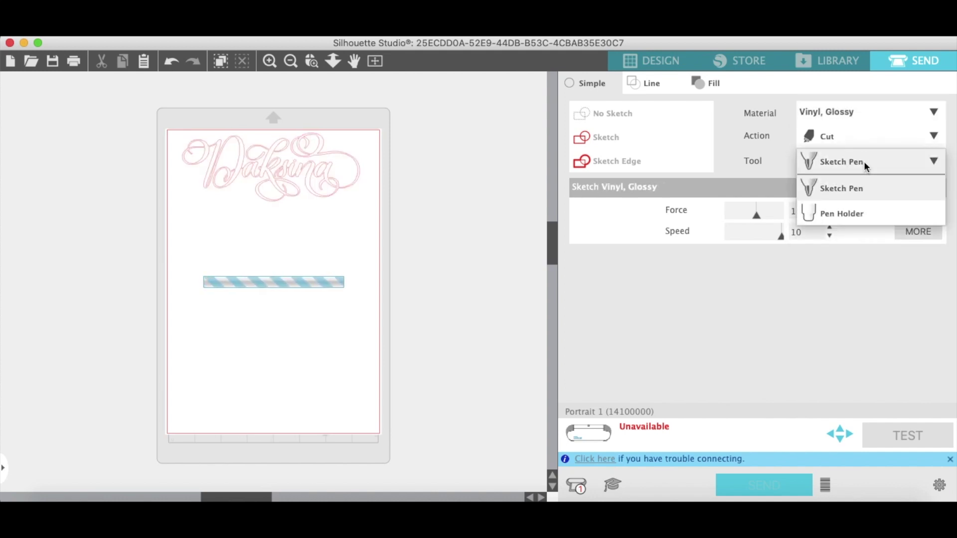
pyautogui.click(870, 161)
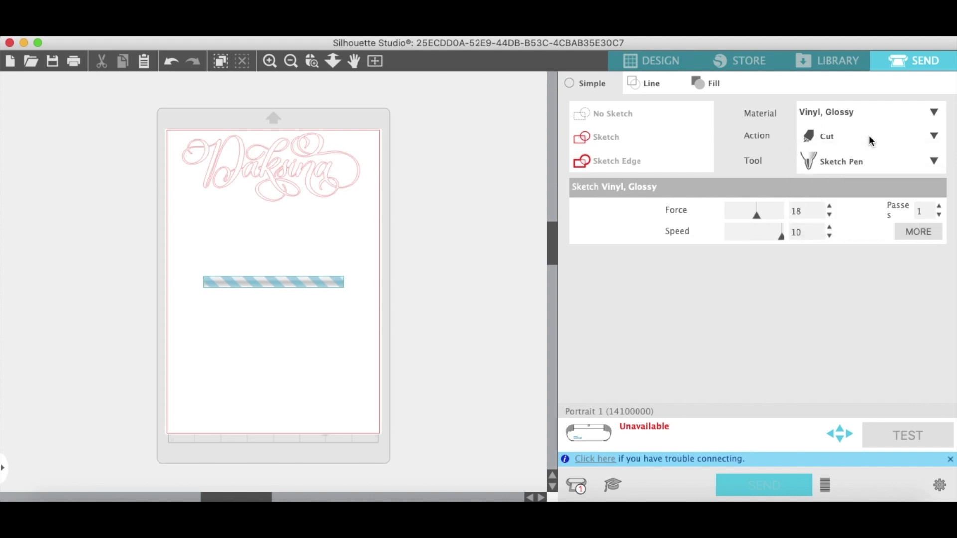
pyautogui.click(869, 135)
pyautogui.click(854, 165)
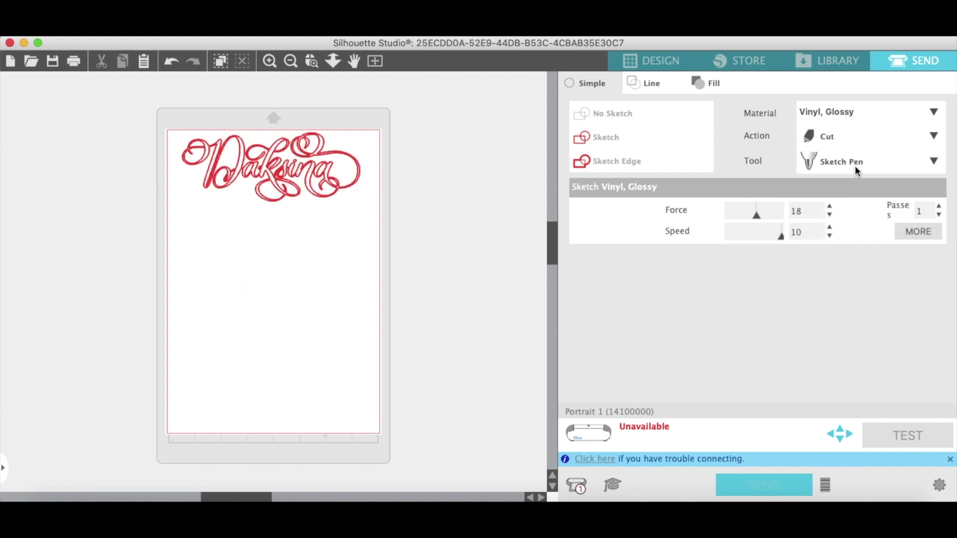
pyautogui.click(856, 144)
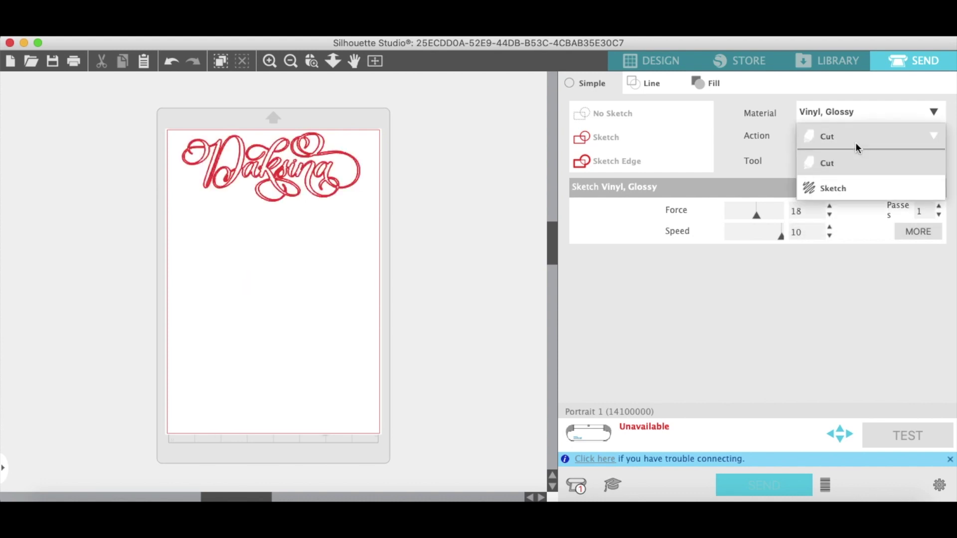
pyautogui.click(848, 167)
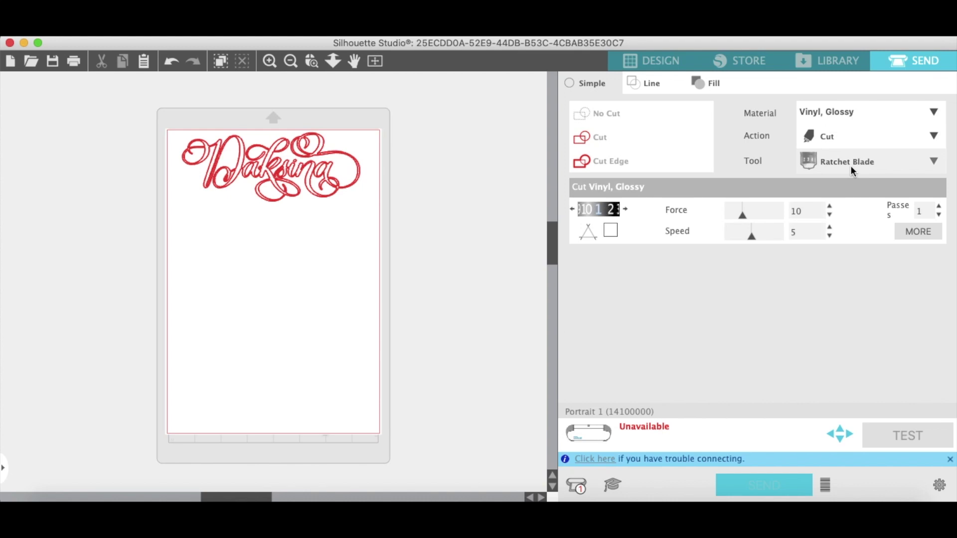
# Select the script design, preview Cut Edge on its outlines up close, and set its line type to Cut.
pyautogui.click(245, 179)
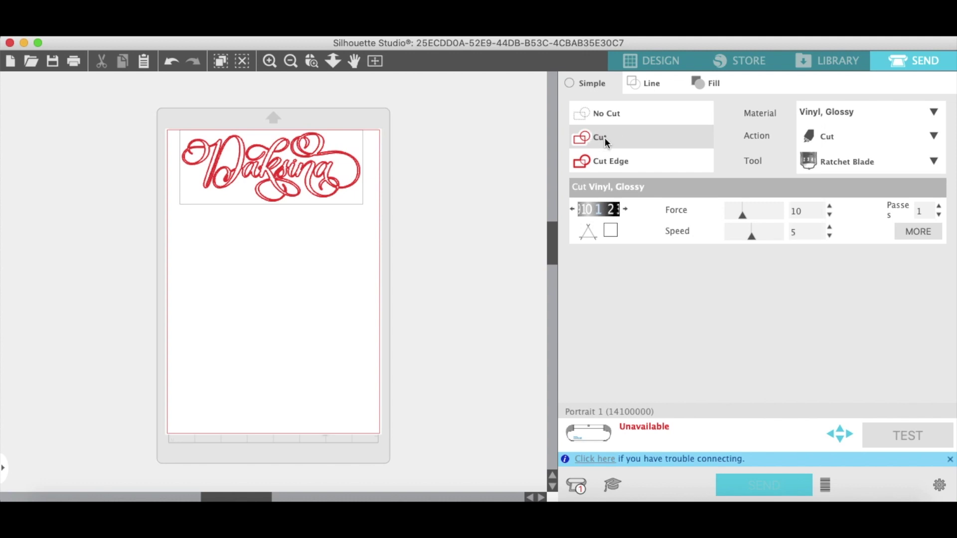
pyautogui.click(609, 159)
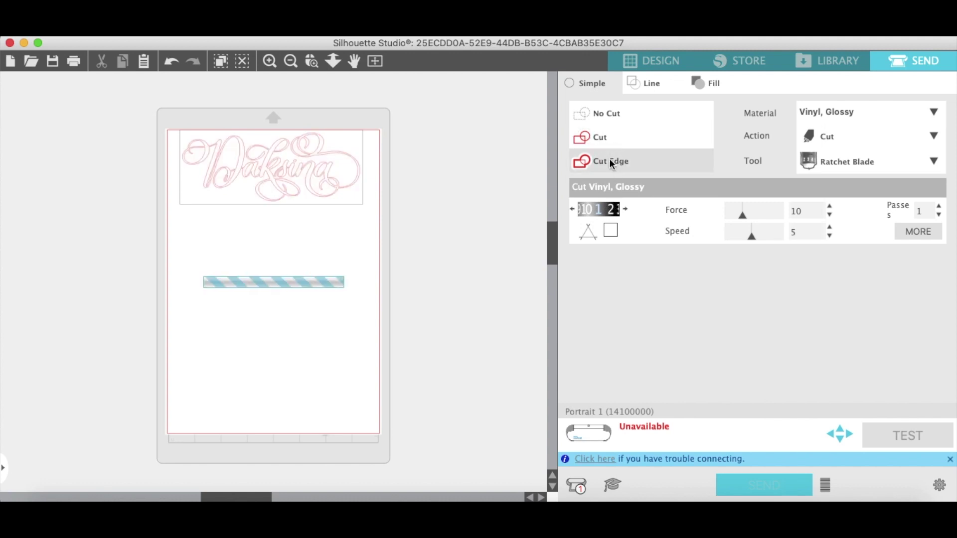
pyautogui.click(268, 61)
pyautogui.press('super+plus')
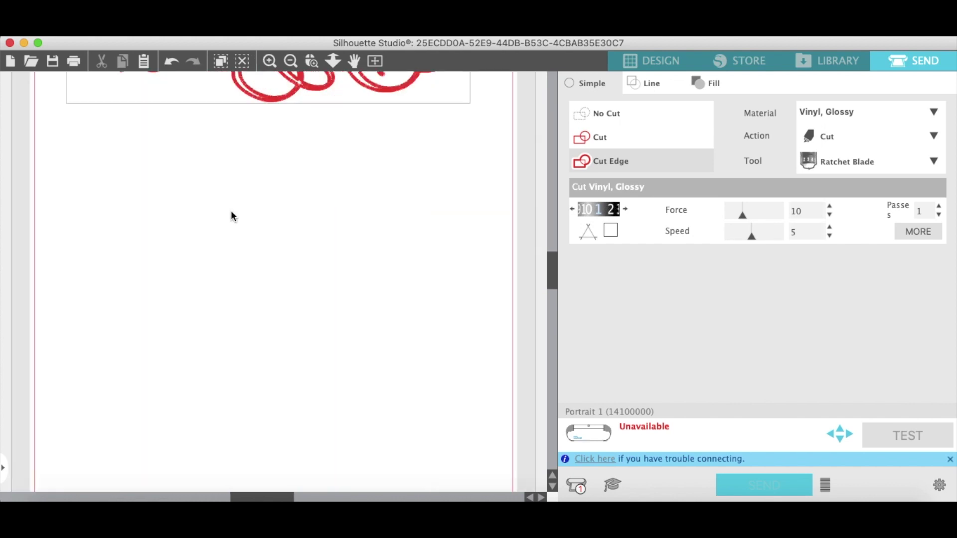
pyautogui.scroll(5, 231, 215)
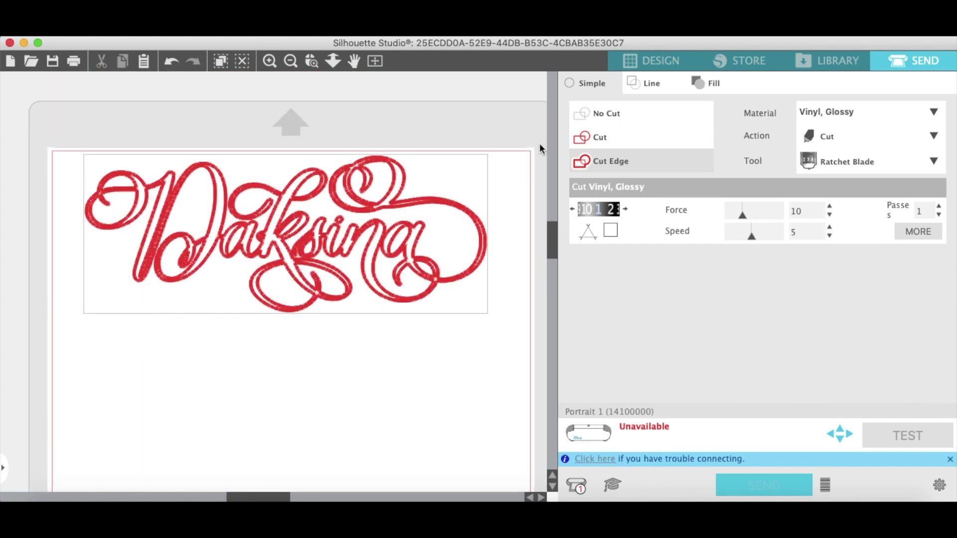
pyautogui.click(608, 136)
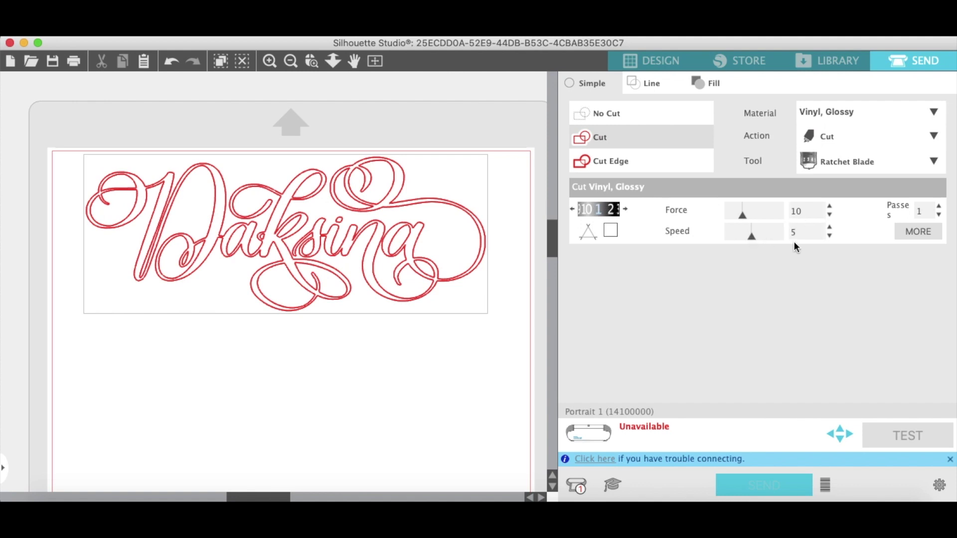
# Adjust the Vinyl, Glossy cut settings to speed 3, blade depth 3 and force 12.
pyautogui.click(829, 235)
pyautogui.click(829, 235)
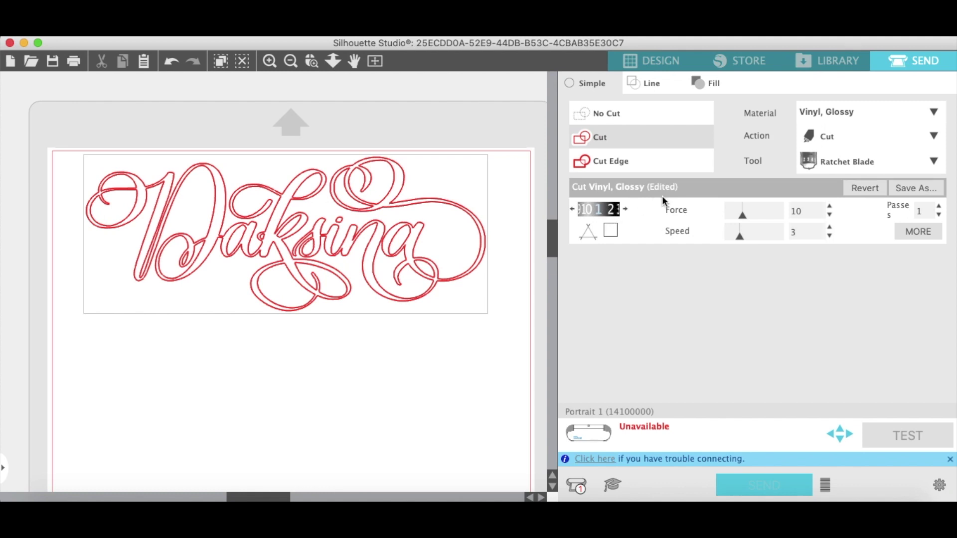
pyautogui.click(624, 209)
pyautogui.click(625, 210)
pyautogui.click(829, 206)
pyautogui.click(829, 206)
pyautogui.click(830, 206)
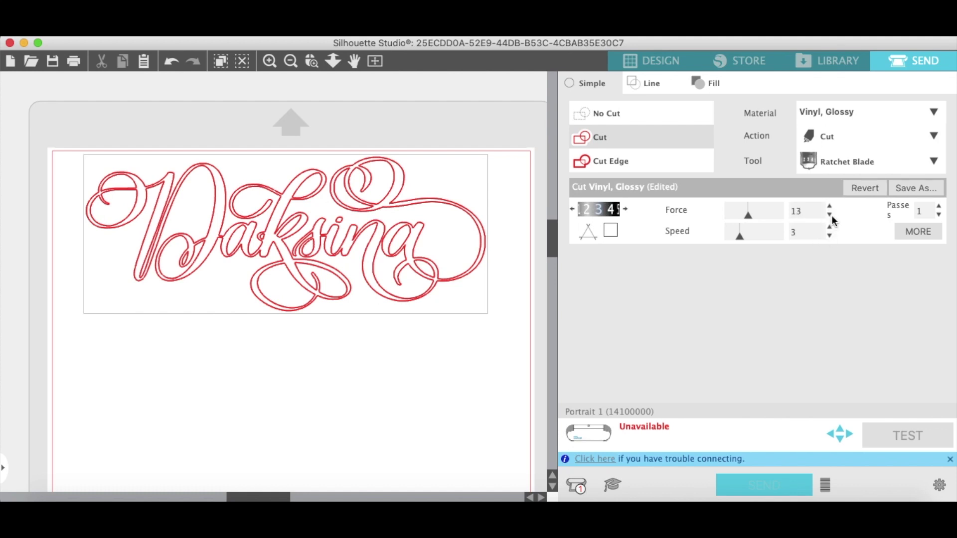
pyautogui.click(829, 214)
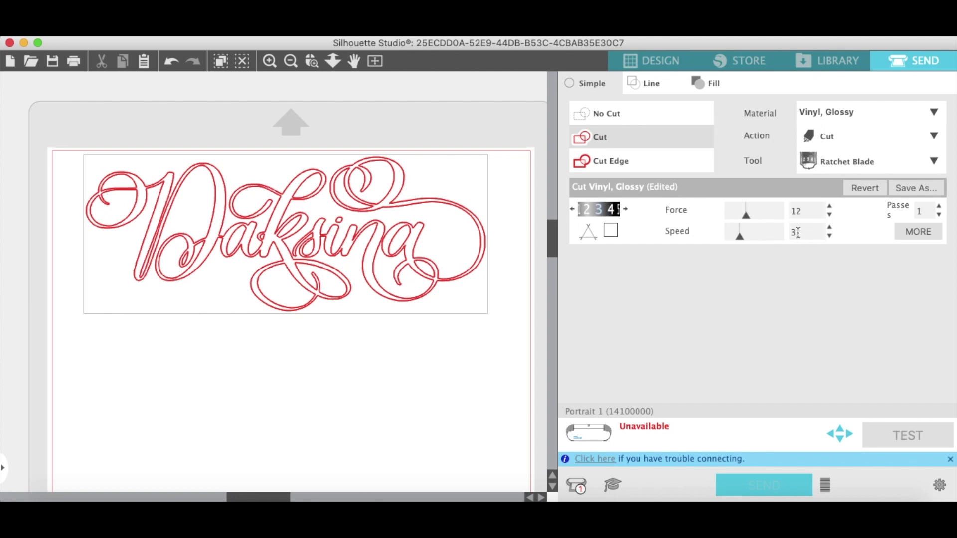